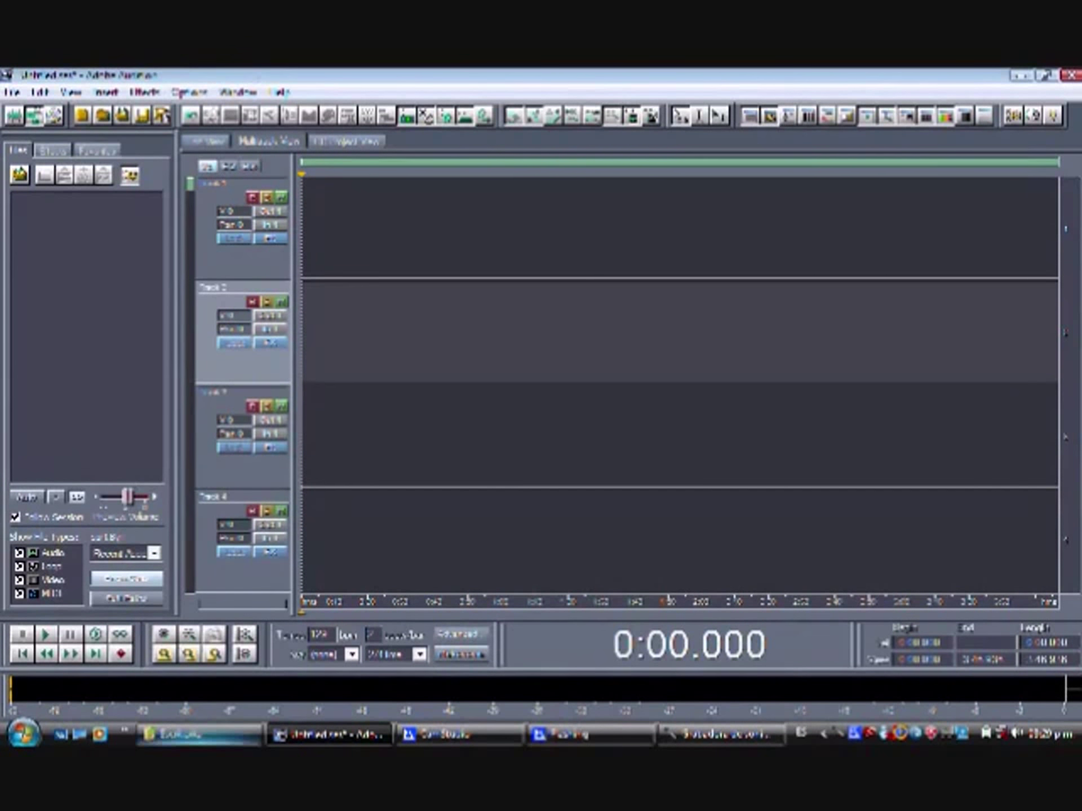
Import "base chucho crew" MP3 from the Escritorio folder onto the start of Track 1 and fit the timeline to the clip.
left_click(225, 734)
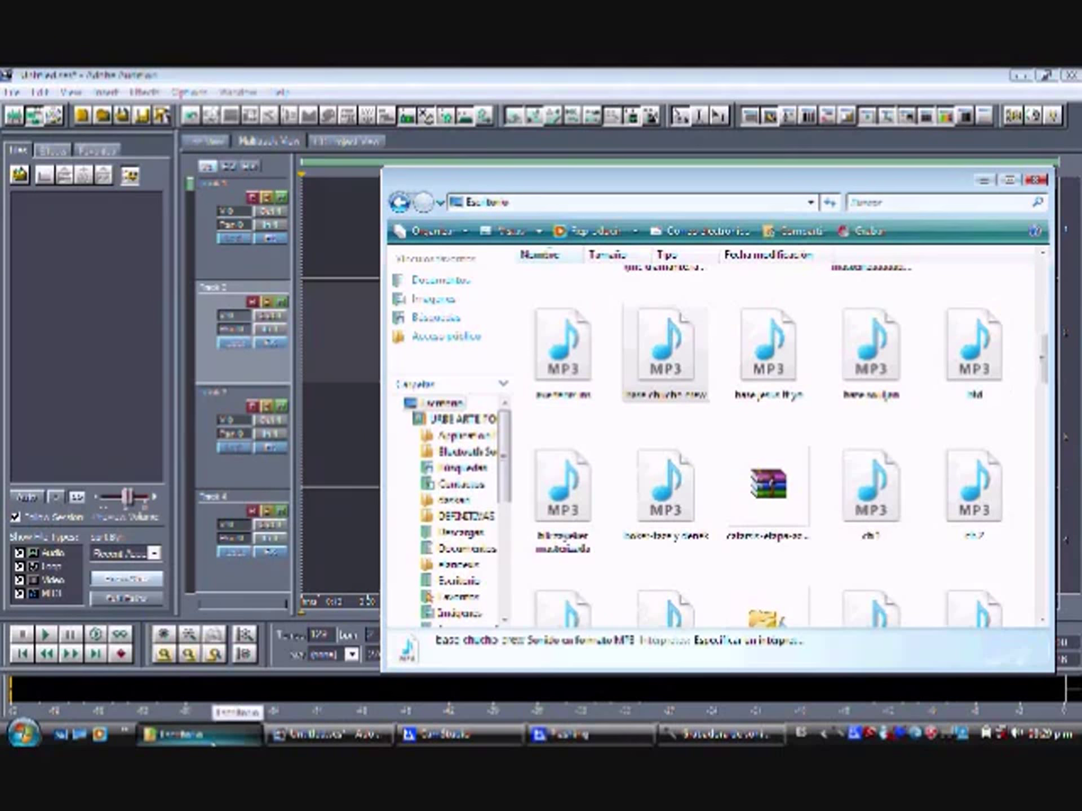
left_click_drag(647, 378, 302, 254)
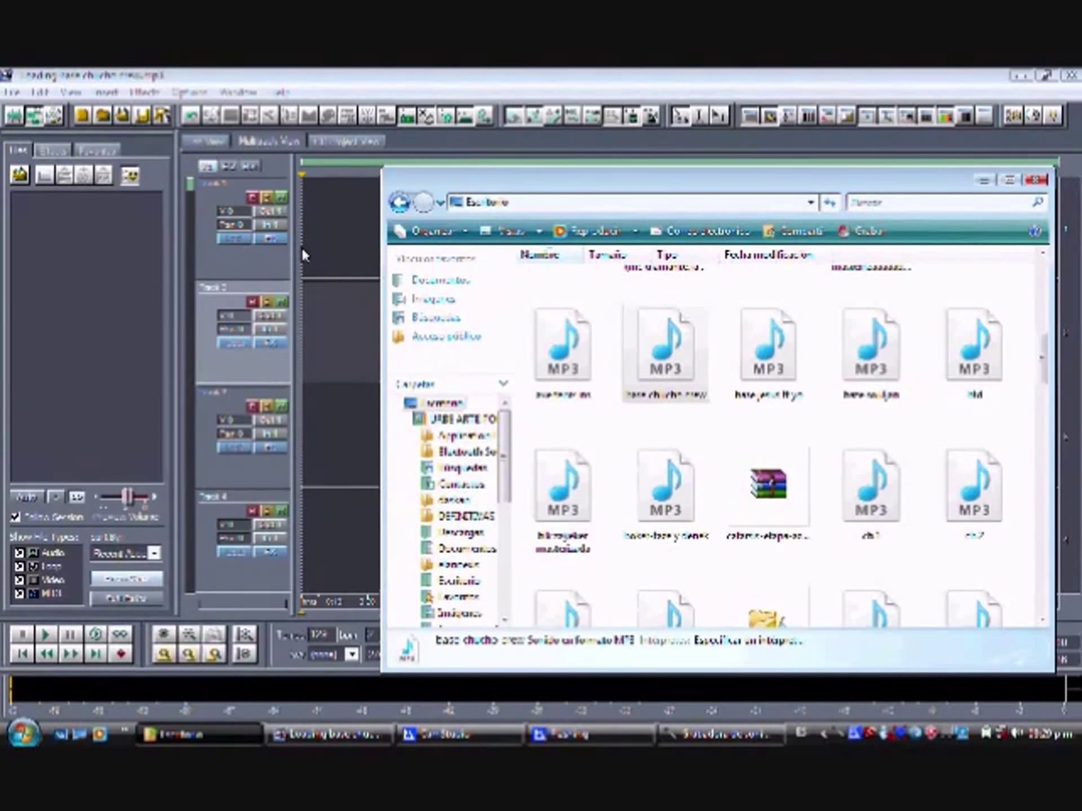
left_click(988, 181)
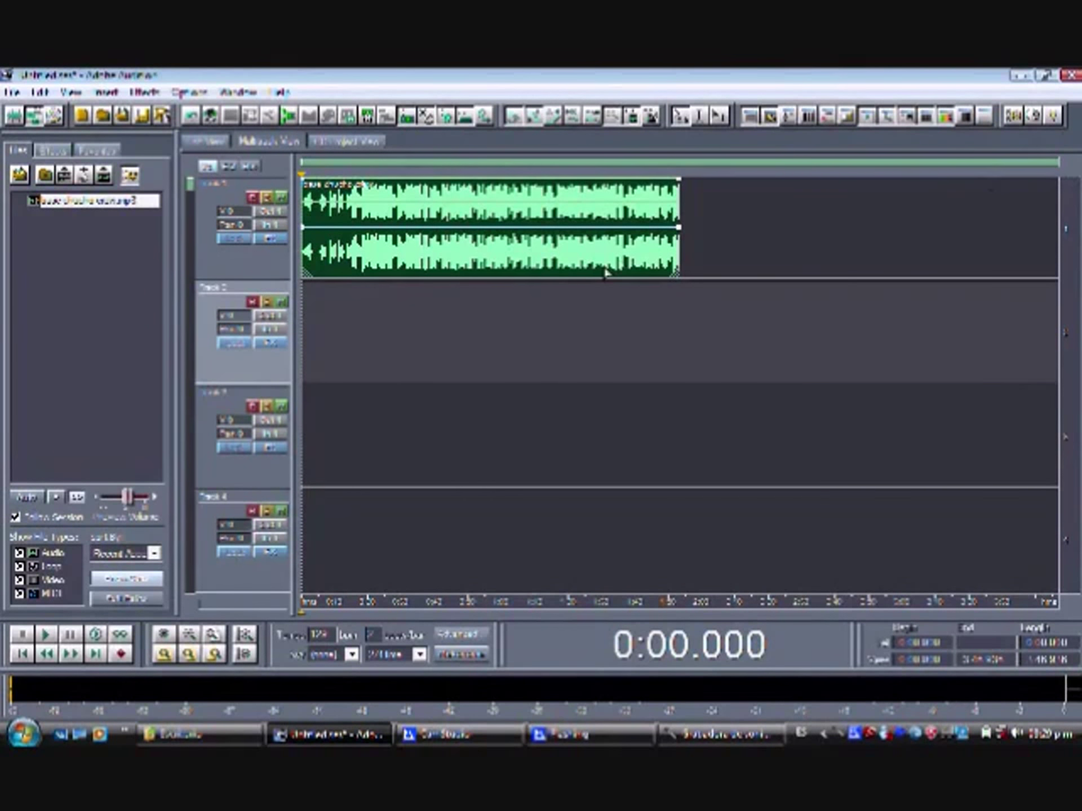
left_click(599, 273)
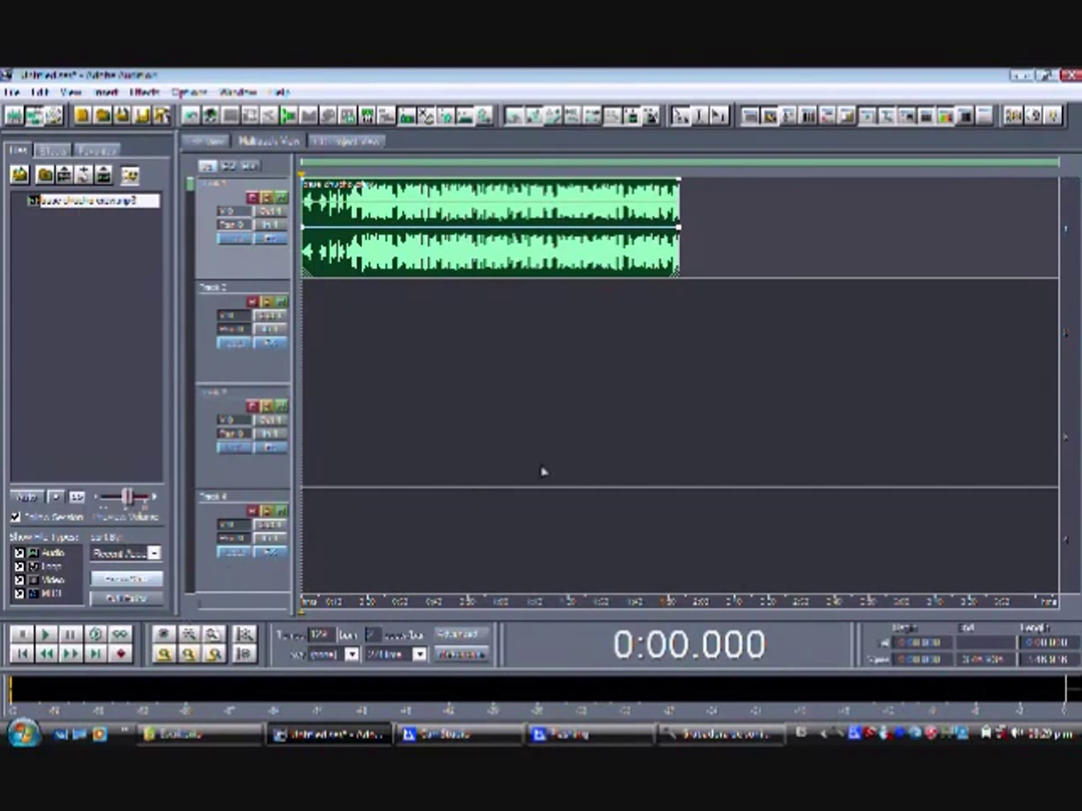
left_click_drag(1059, 163, 680, 164)
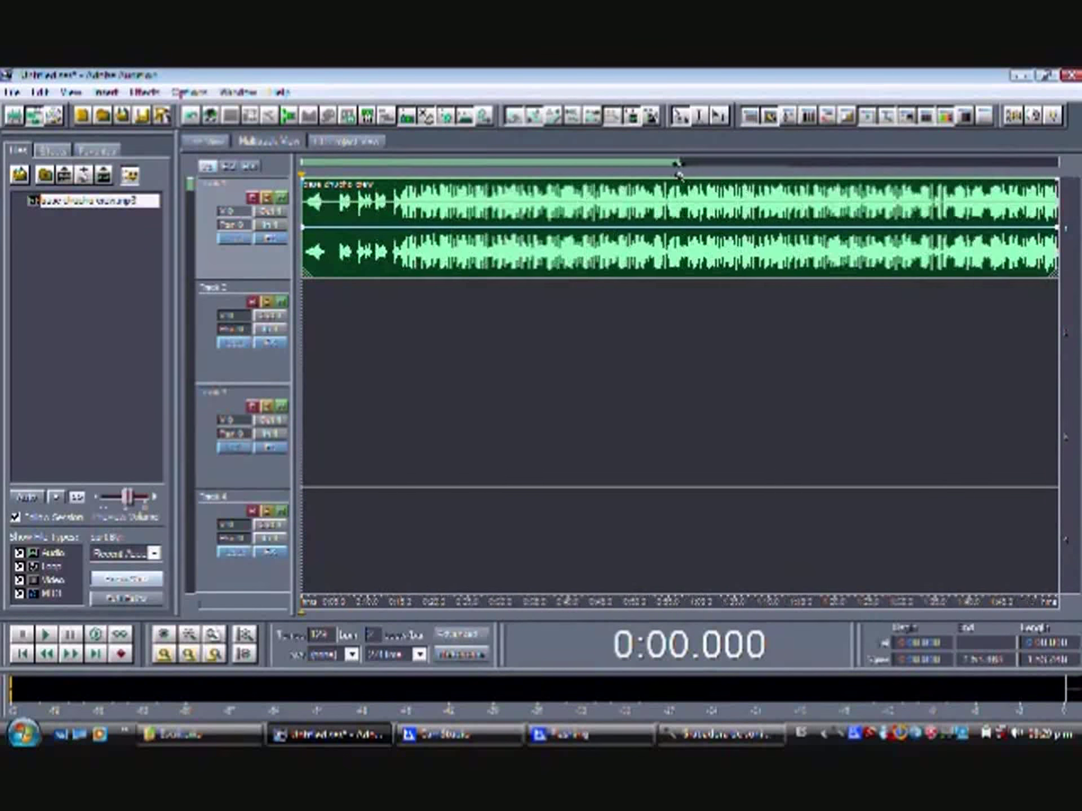
Shift the backing clip along Track 1 to about 0:30 and bring it back to the start of the session.
left_click(334, 250)
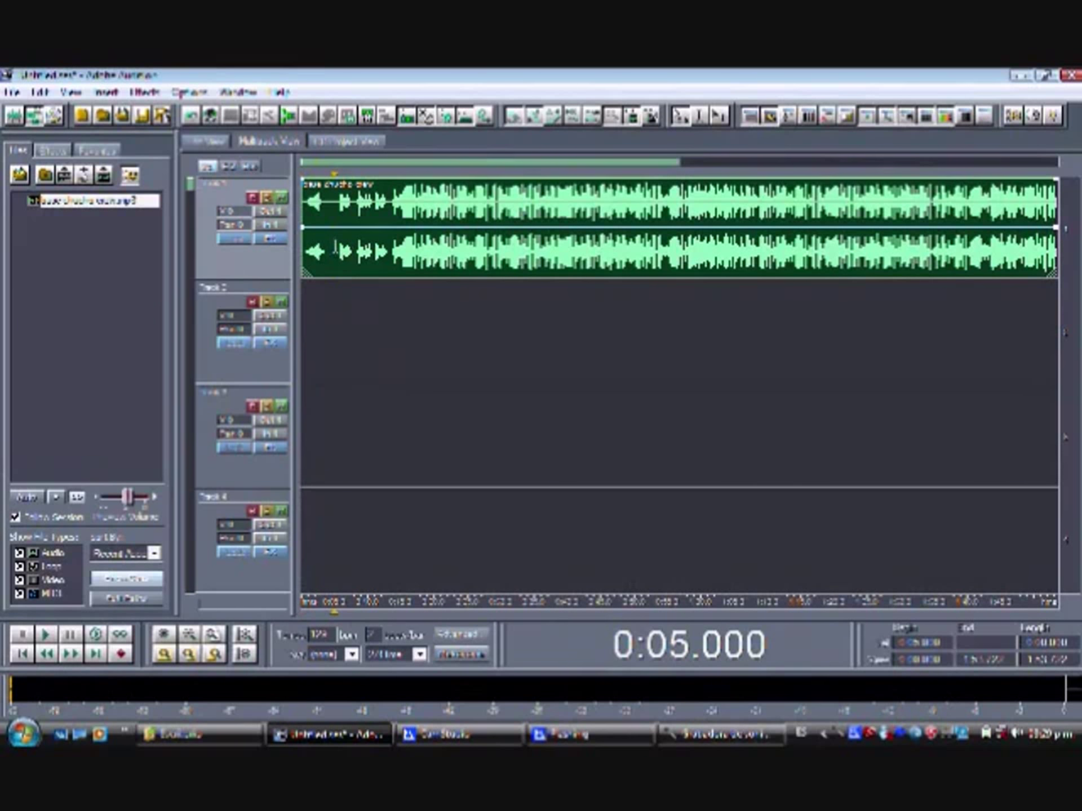
left_click_drag(309, 262, 504, 251)
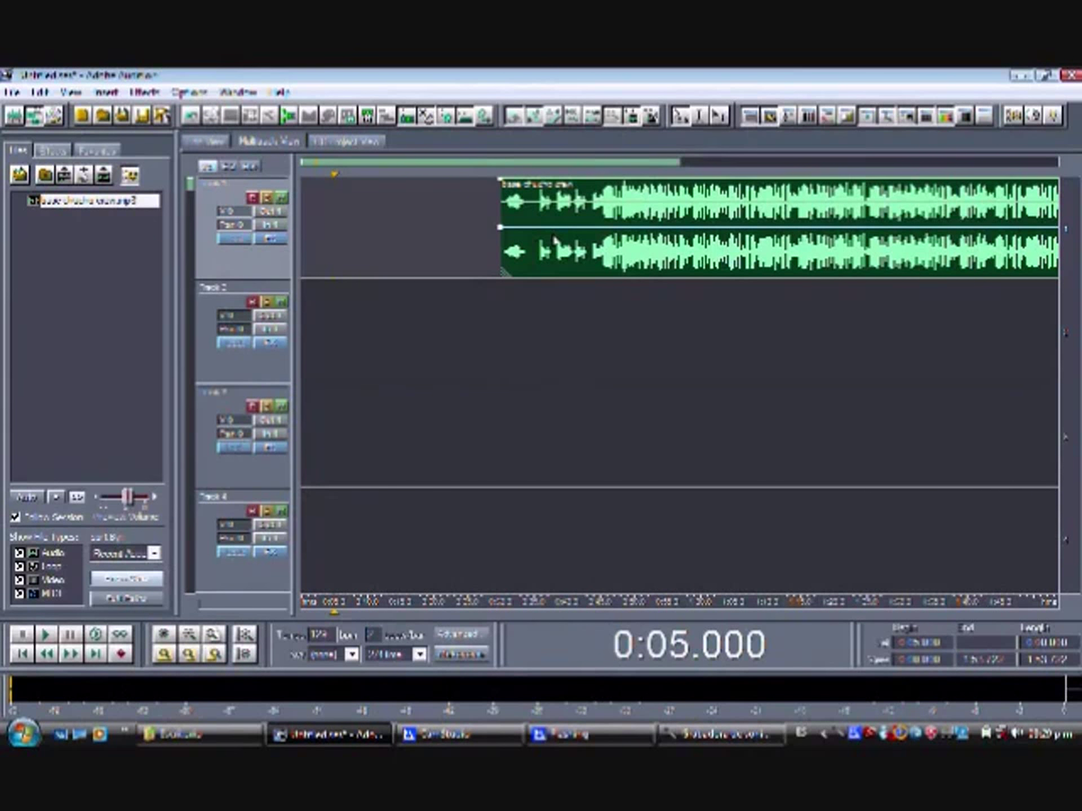
left_click_drag(555, 240, 356, 243)
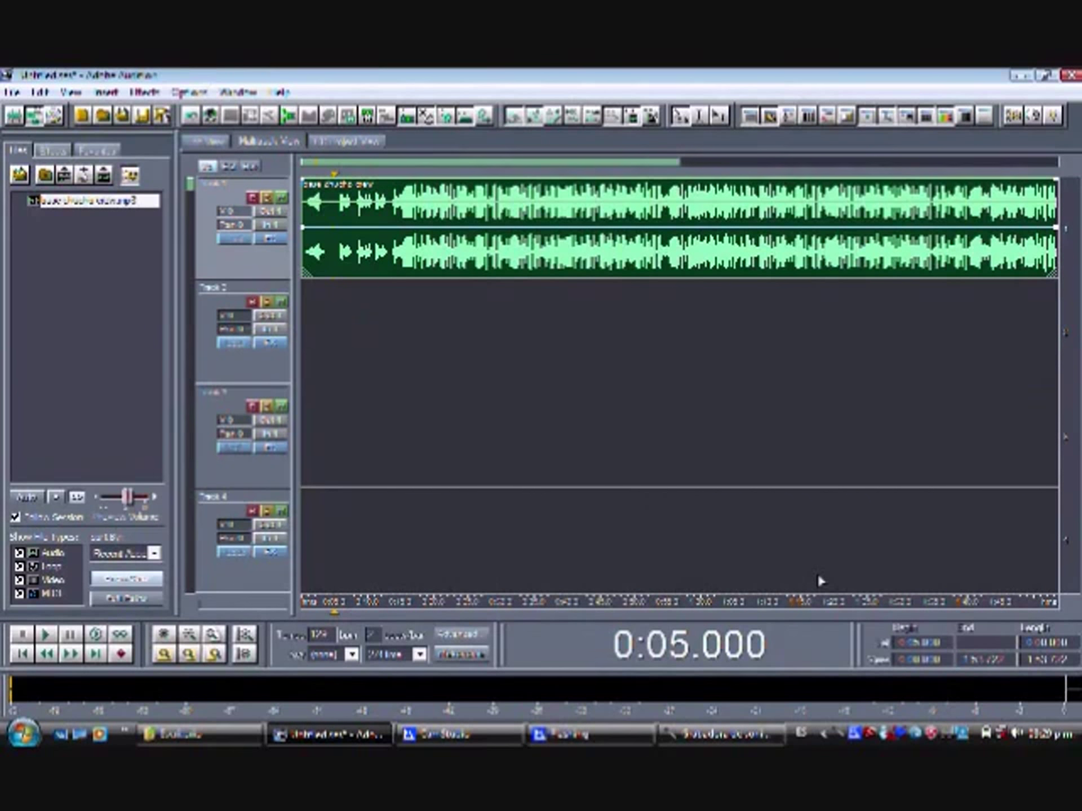
Disable the "Micrófono digital" recording device in the Windows sound settings and accept the changes.
left_click(1017, 731)
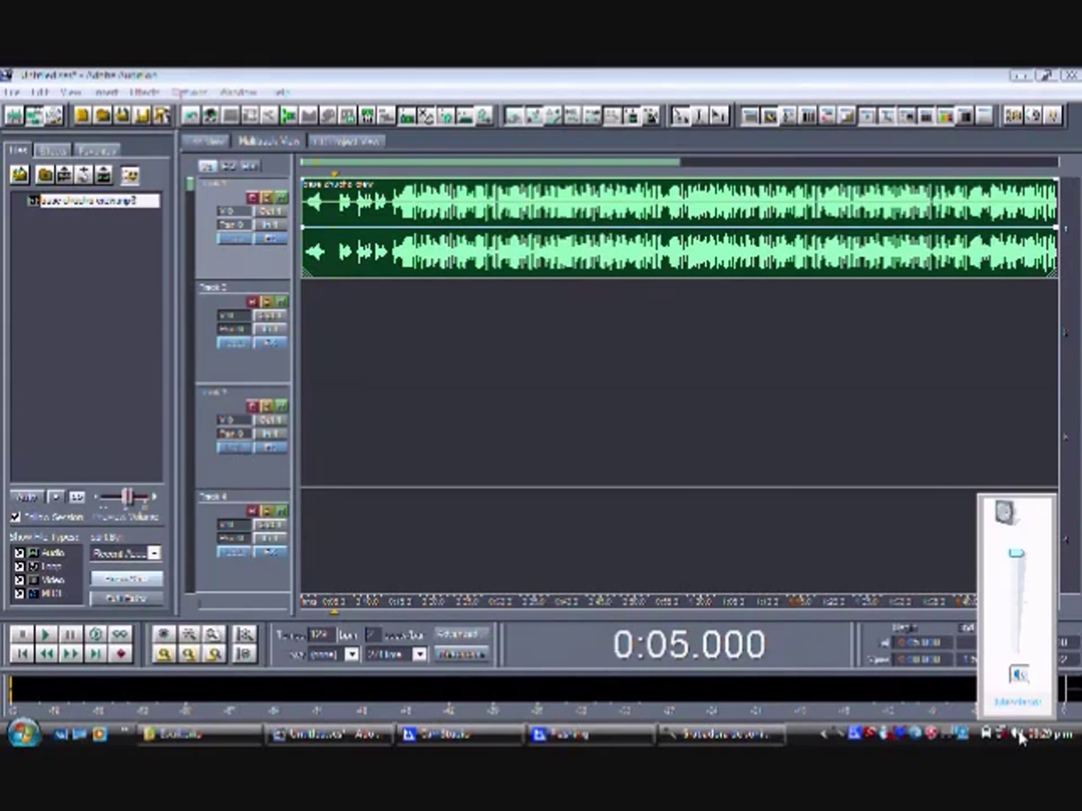
right_click(1021, 738)
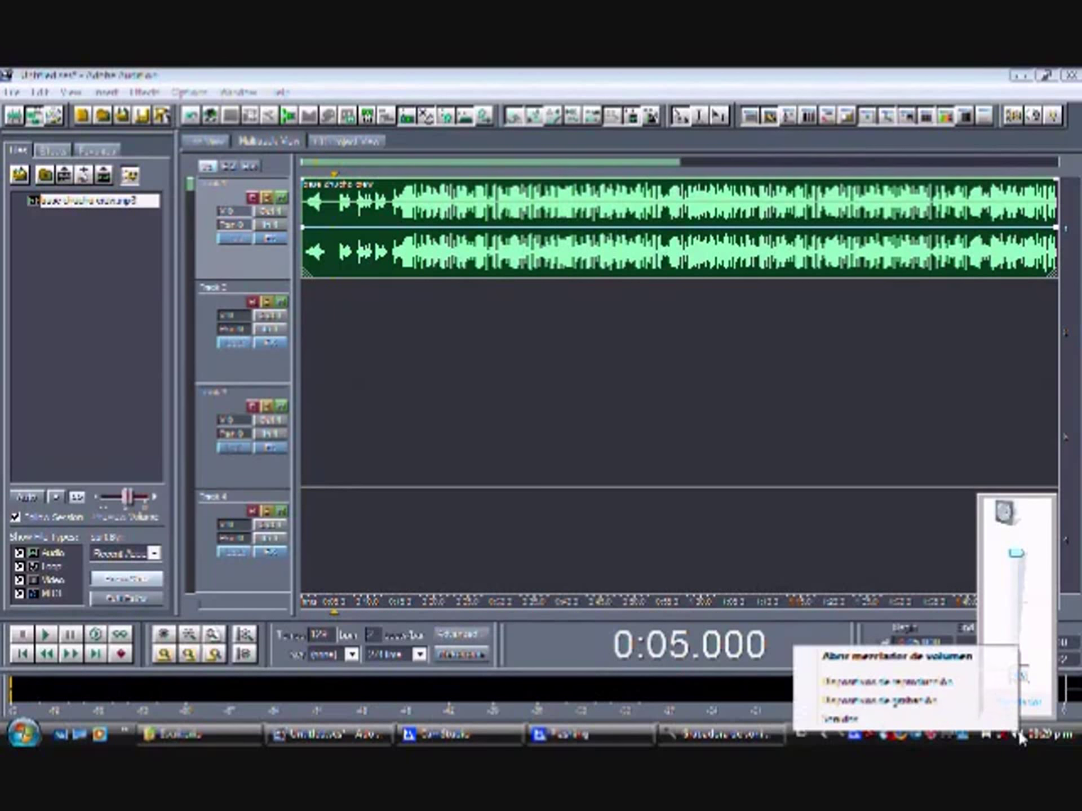
left_click(935, 704)
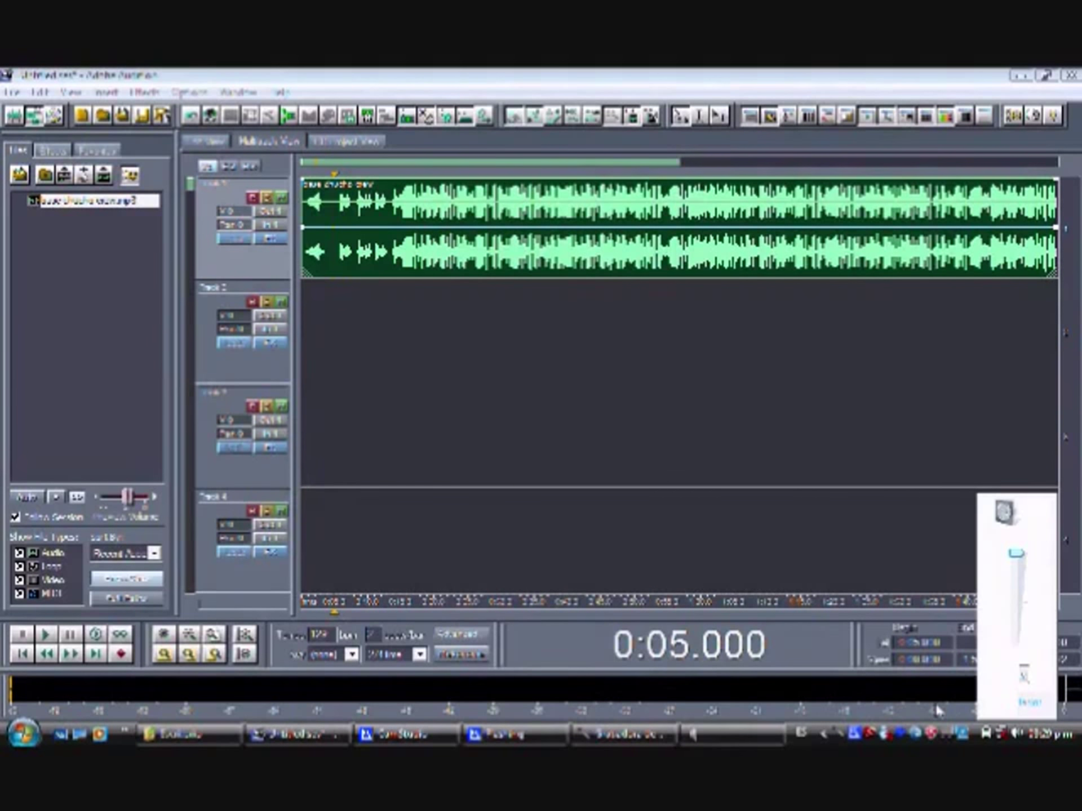
left_click(936, 703)
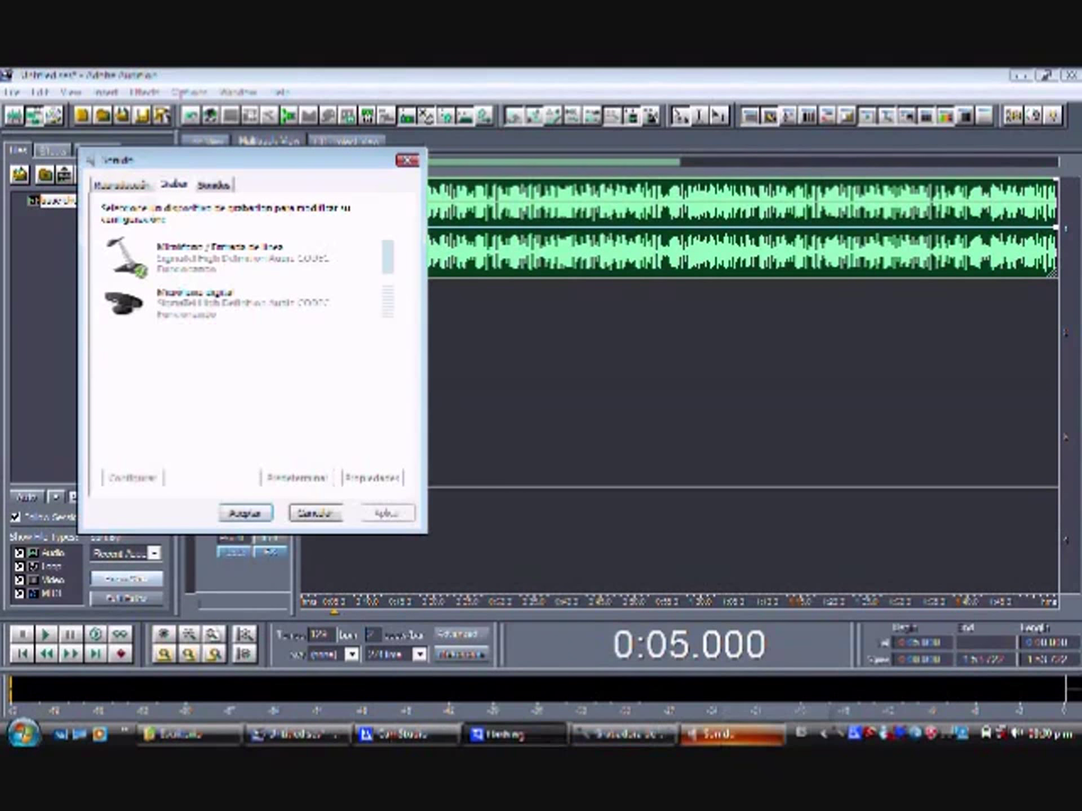
left_click(210, 307)
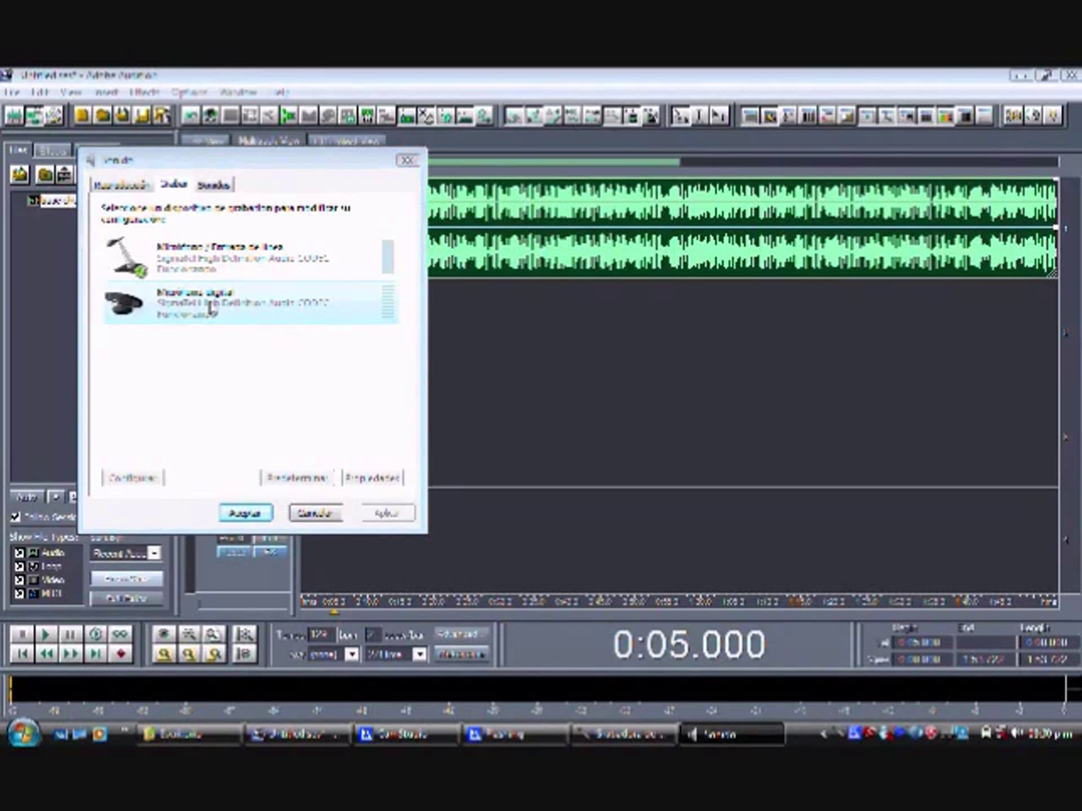
double_click(209, 307)
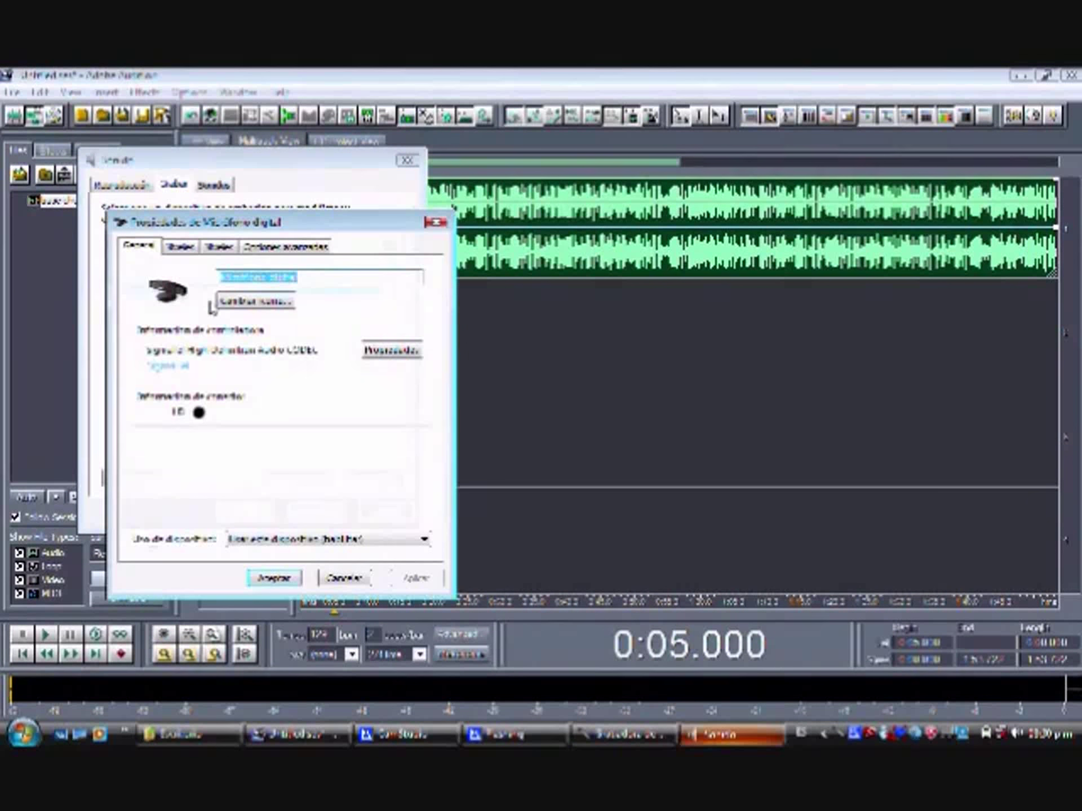
left_click(423, 539)
left_click(374, 567)
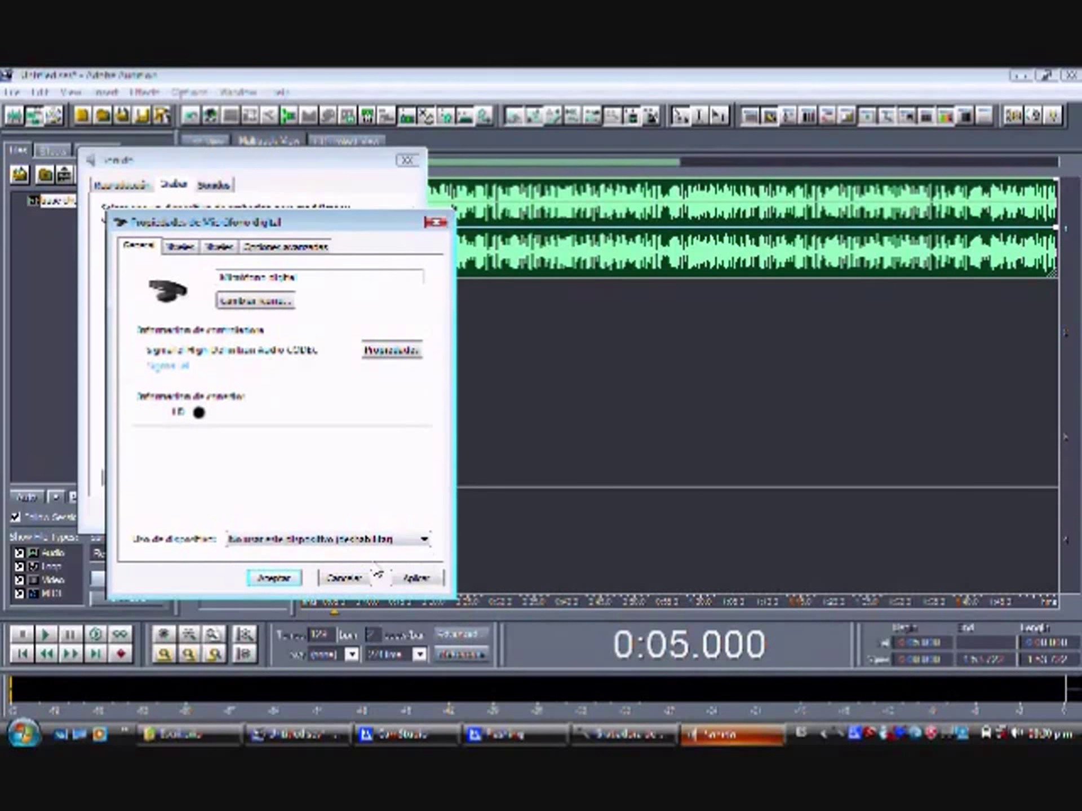
left_click(286, 585)
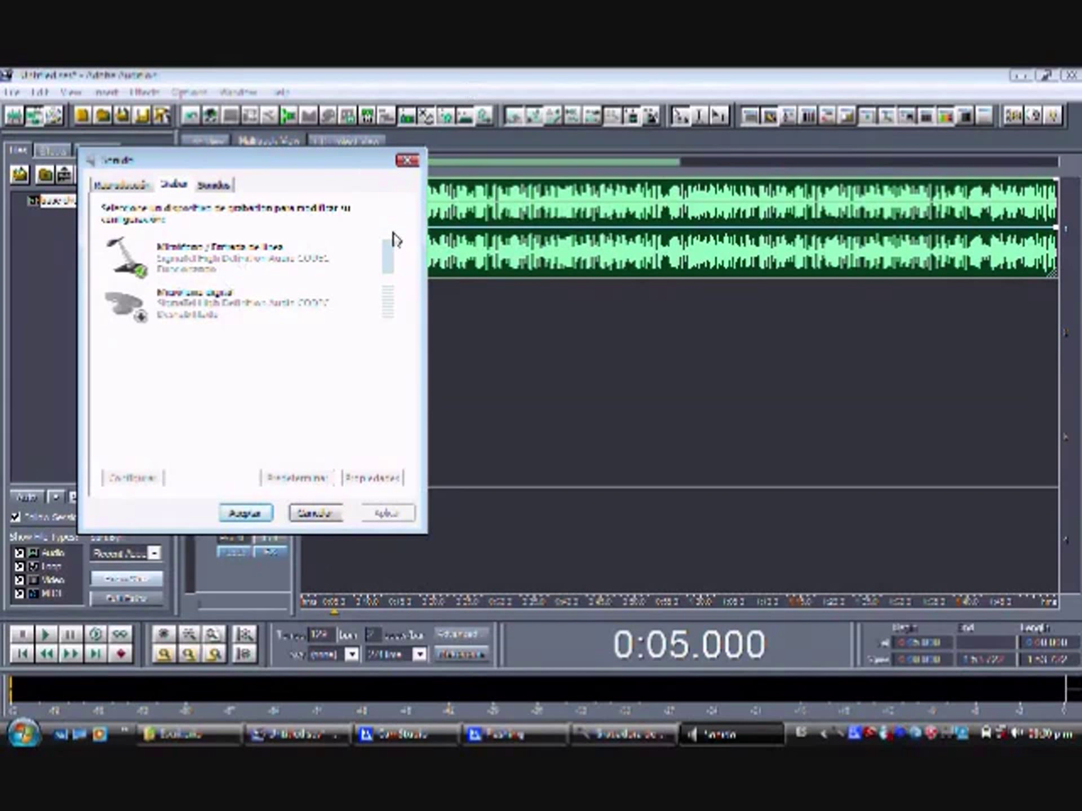
left_click(245, 513)
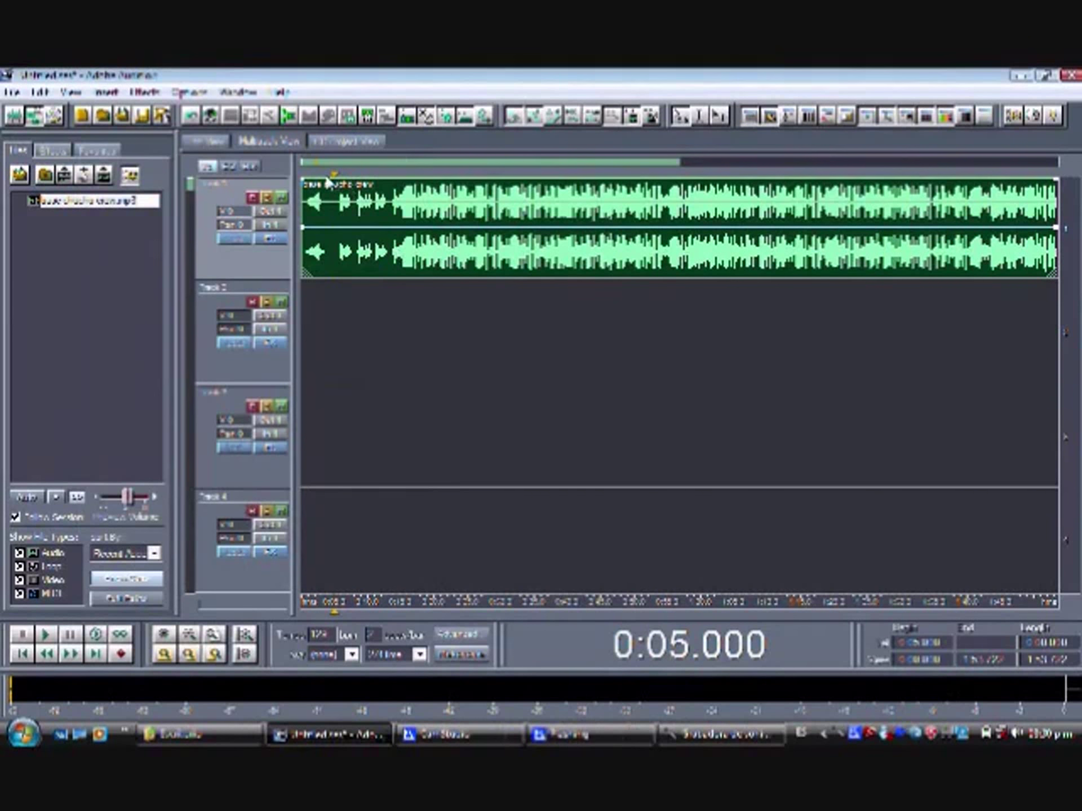
Arm Track 2 and record about 41 seconds of vocals over the backing track from 0:00.
left_click(301, 189)
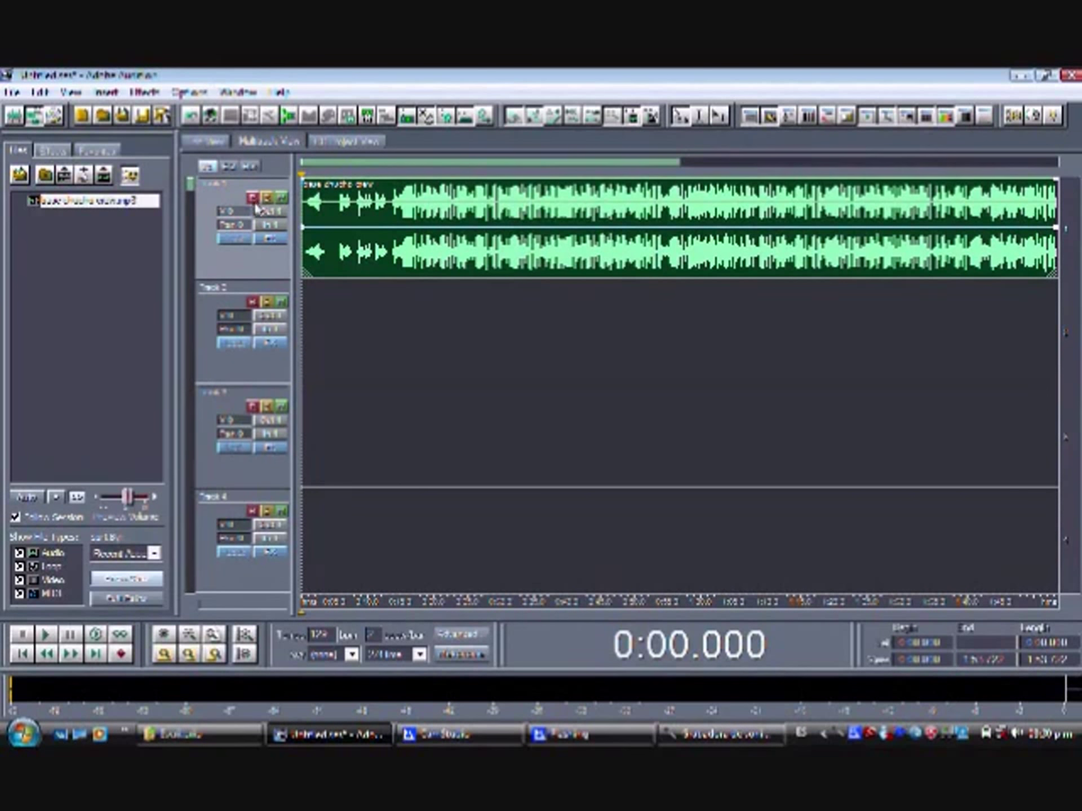
left_click(257, 307)
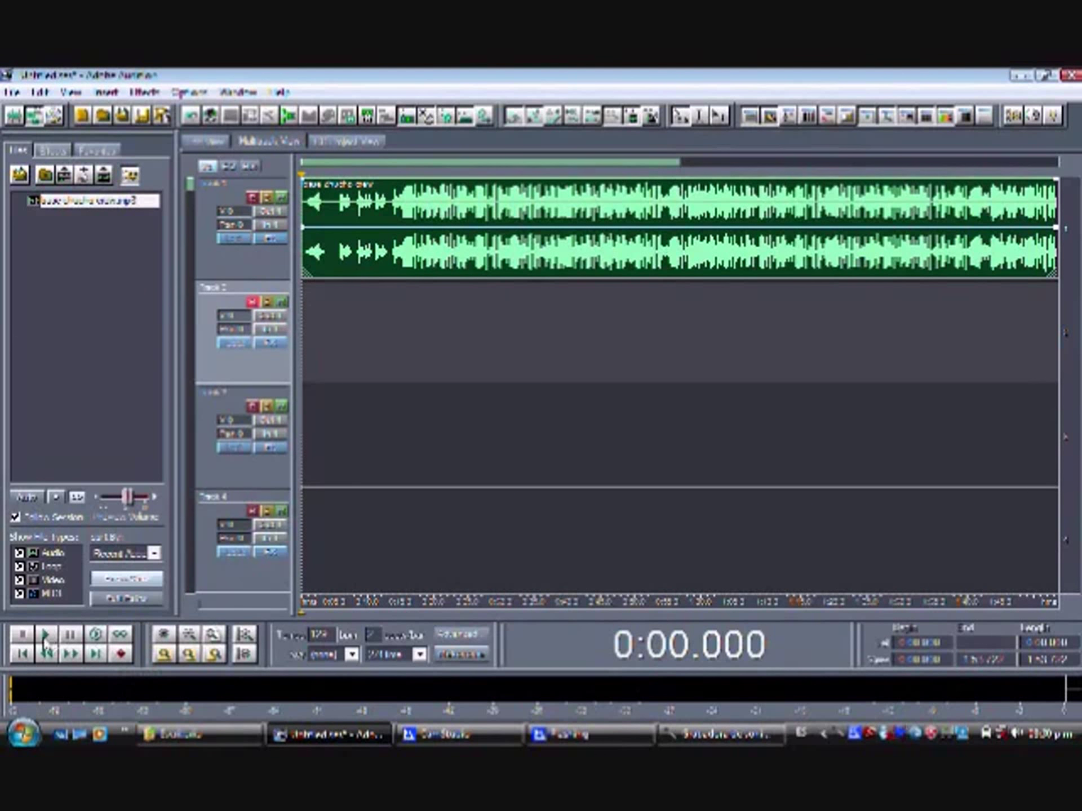
left_click(121, 654)
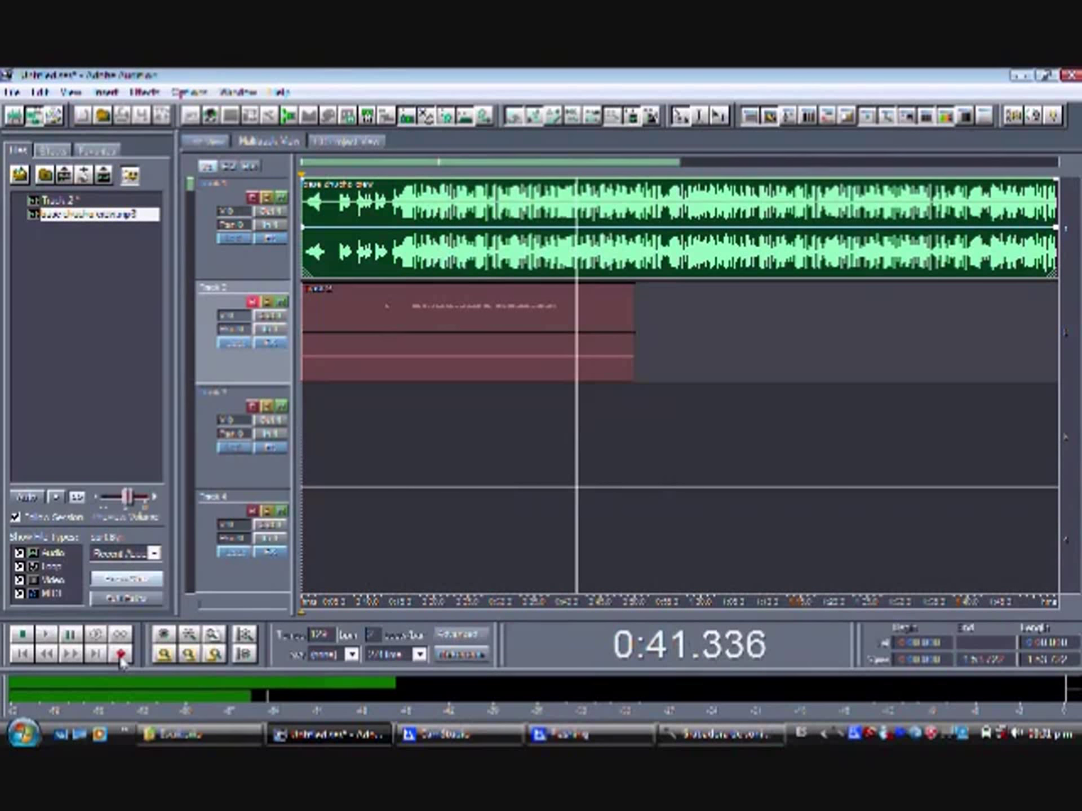
left_click(120, 654)
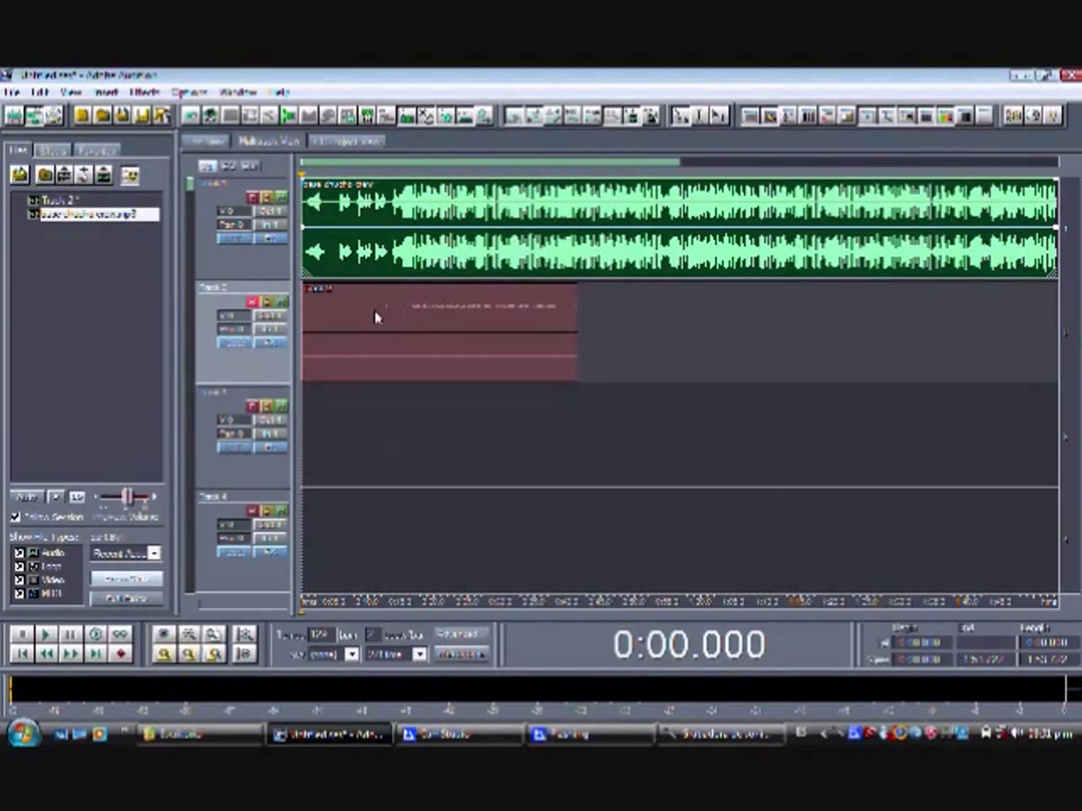
Open the Track 2 recording in Edit View and apply Normalize to the entire waveform of both channels.
double_click(421, 310)
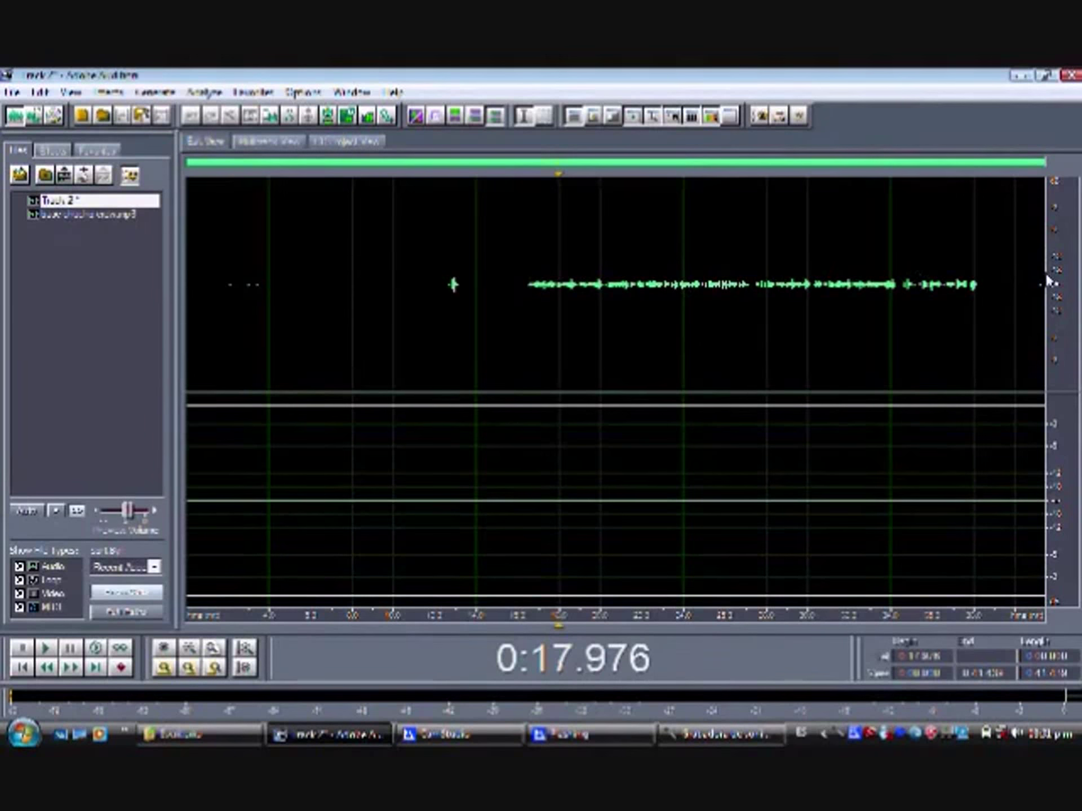
double_click(484, 204)
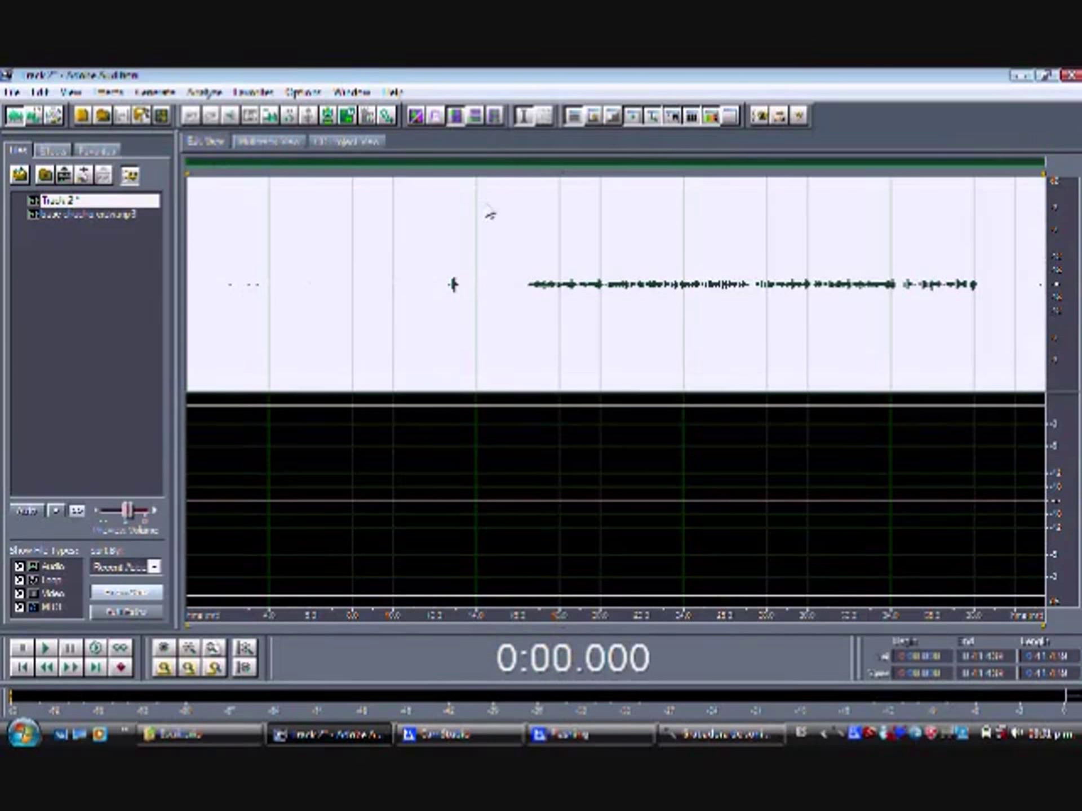
left_click(280, 342)
key("ctrl+a")
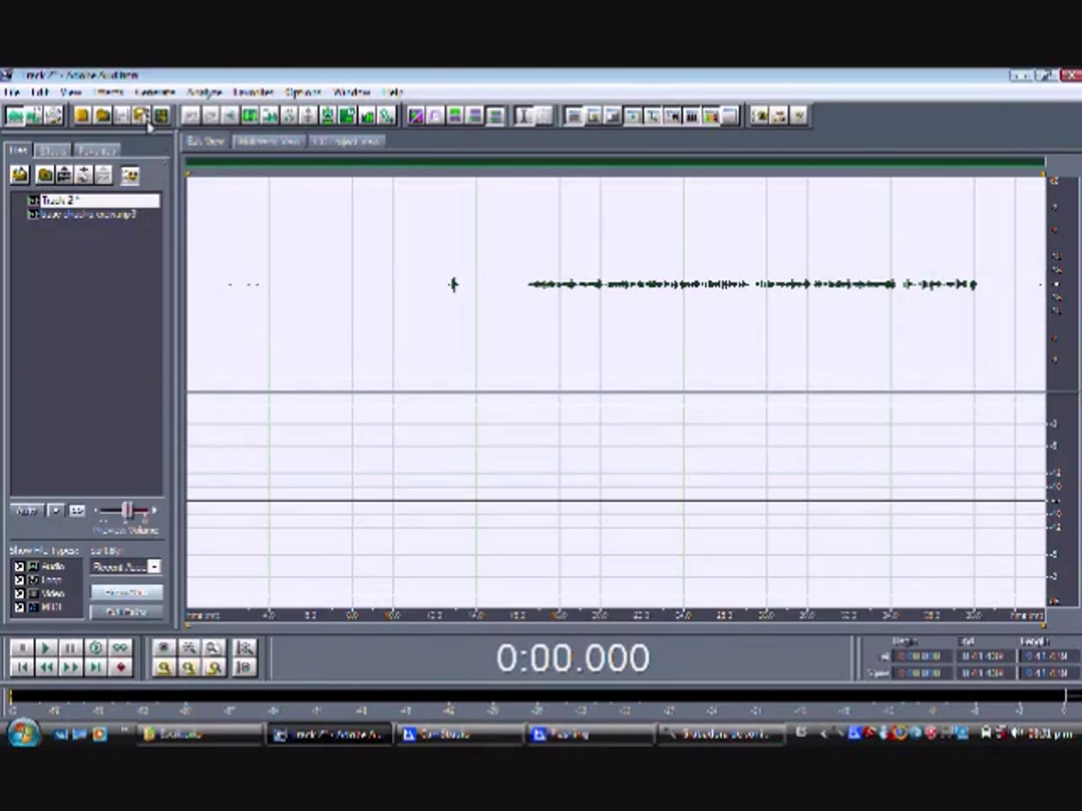
left_click(109, 92)
mouse_move(167, 192)
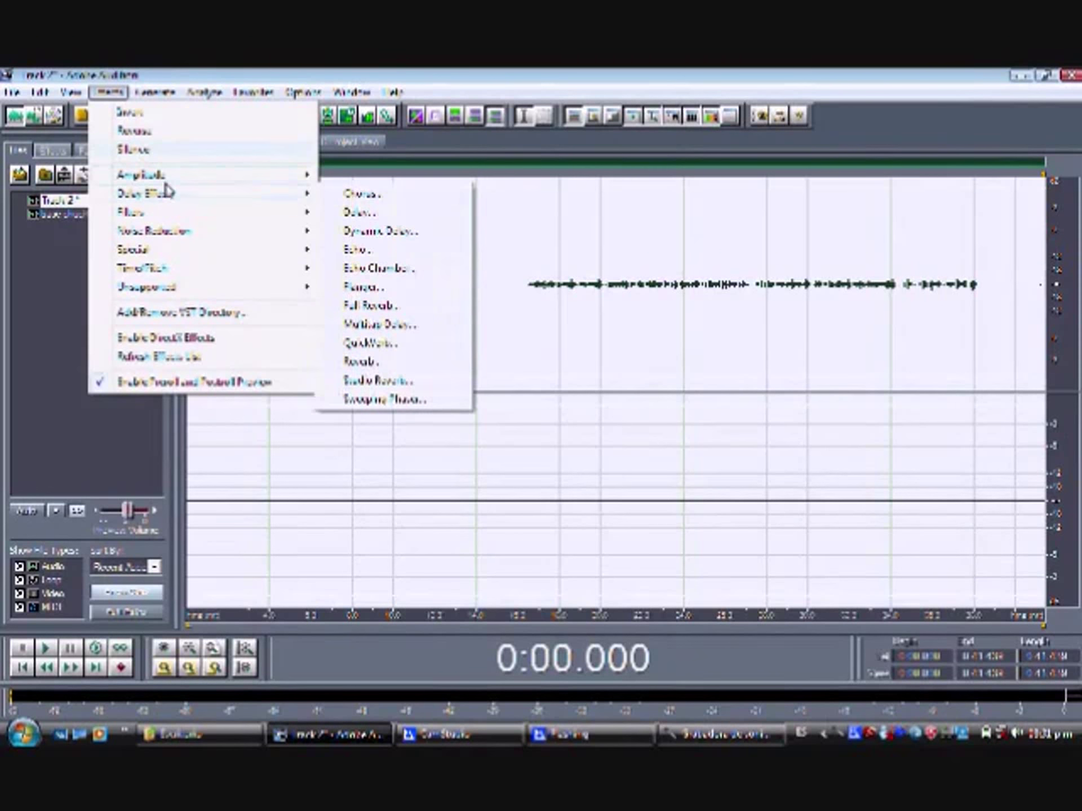
mouse_move(141, 174)
left_click(404, 289)
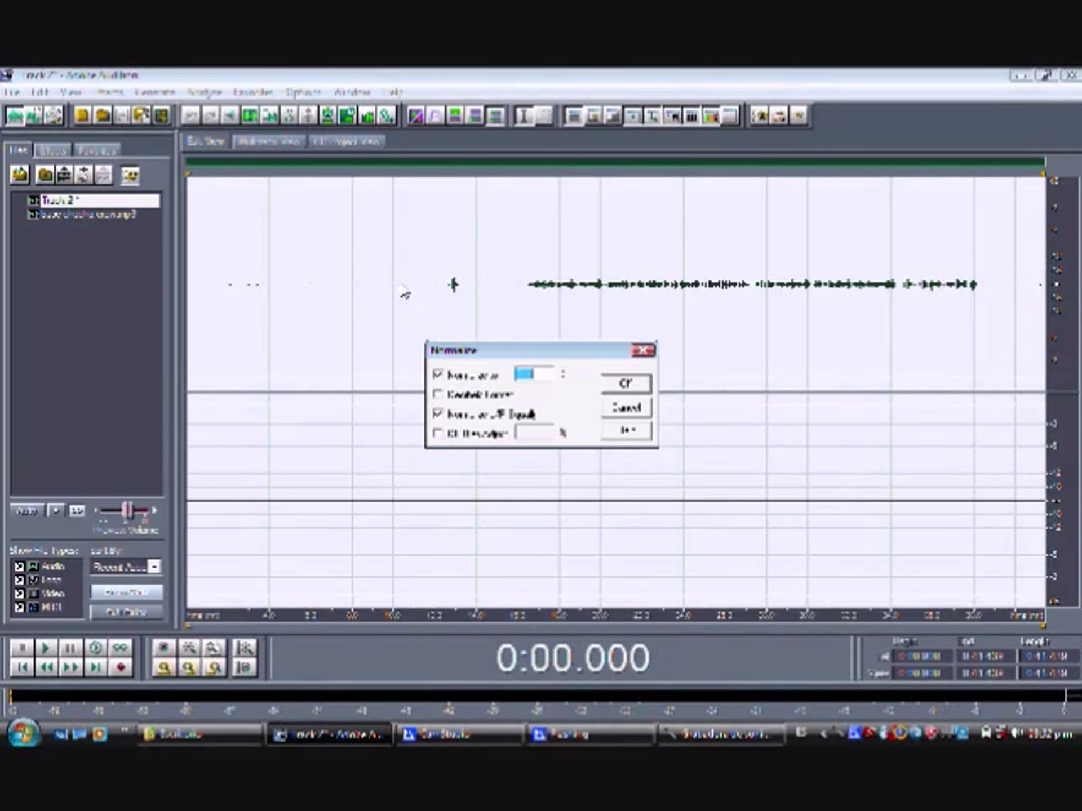
key("Return")
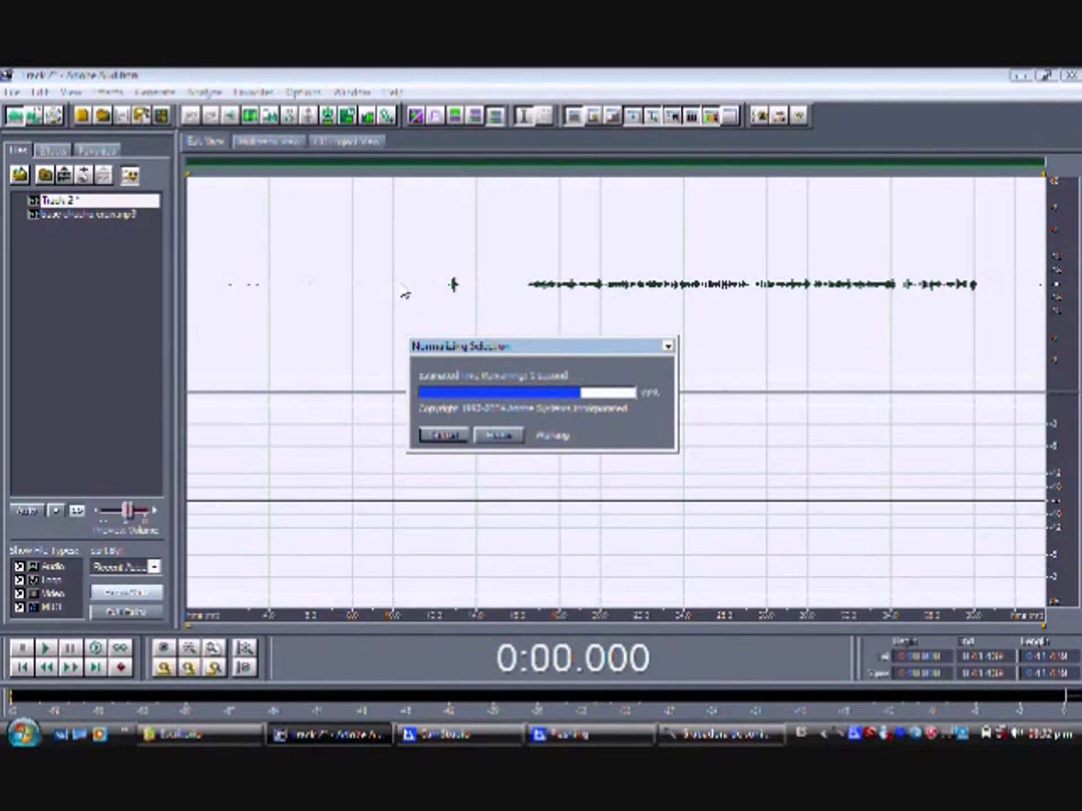
left_click(420, 286)
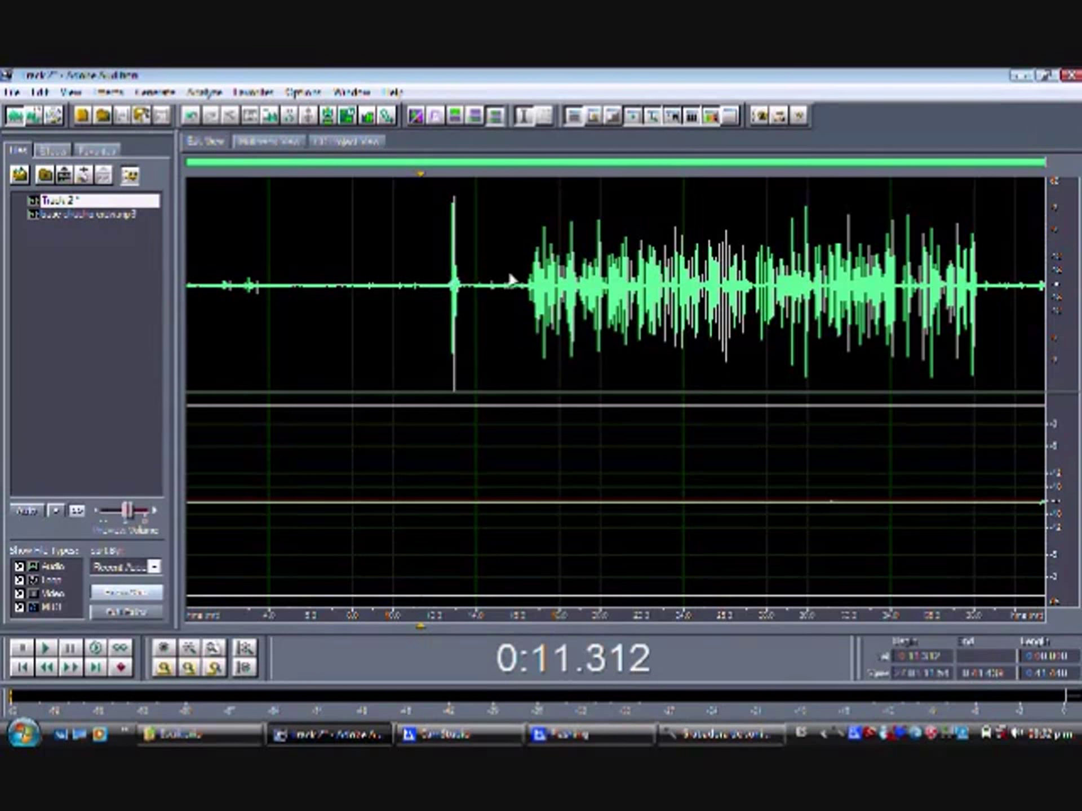
Return to Multitrack View and play the vocals with the backing track from 0:16 to about 0:41.
left_click_drag(269, 299, 406, 321)
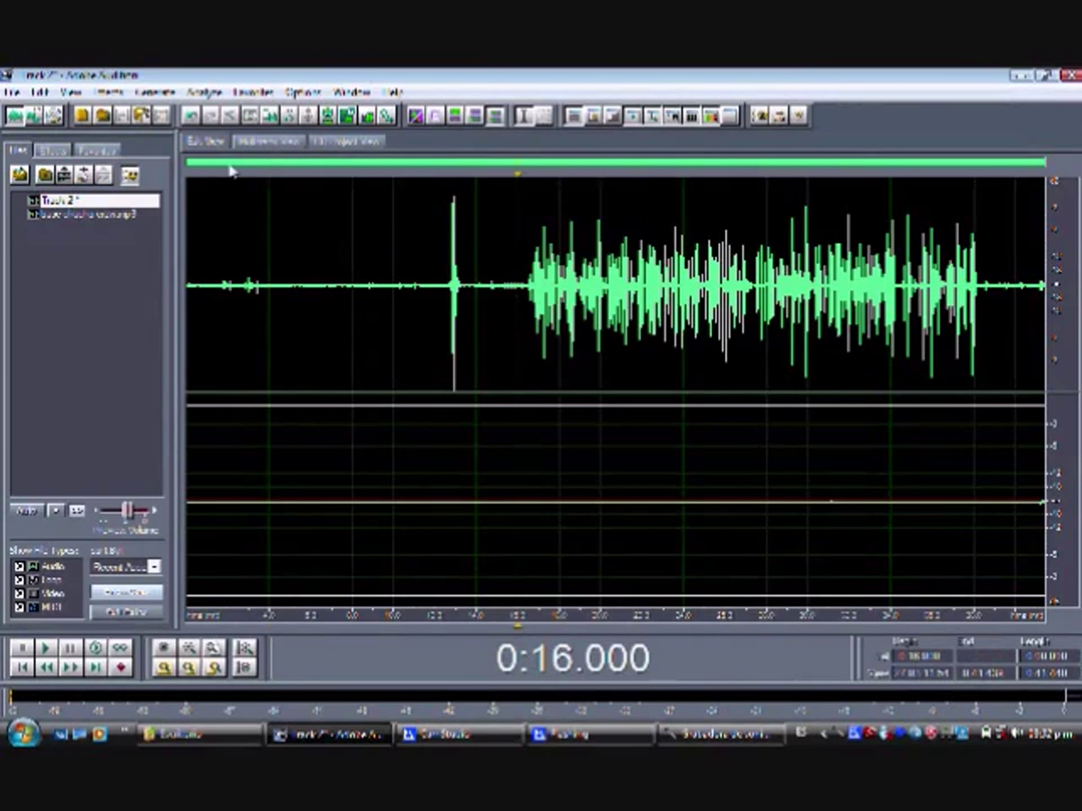
left_click(265, 141)
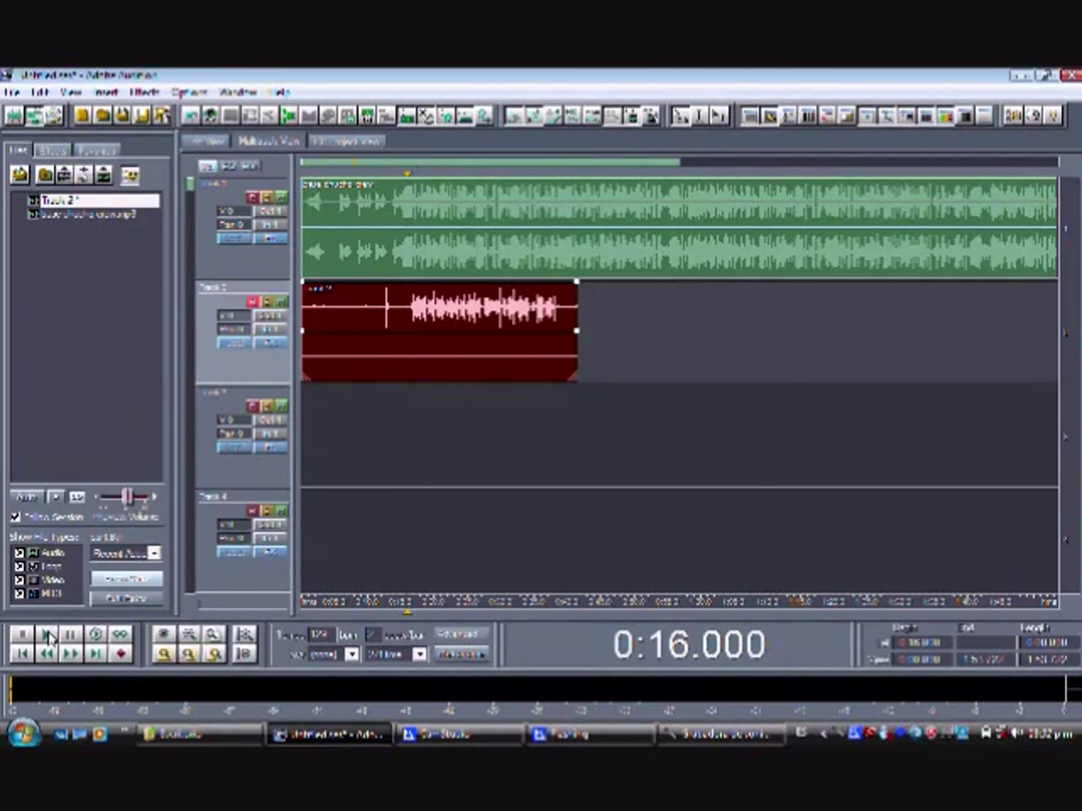
left_click(48, 636)
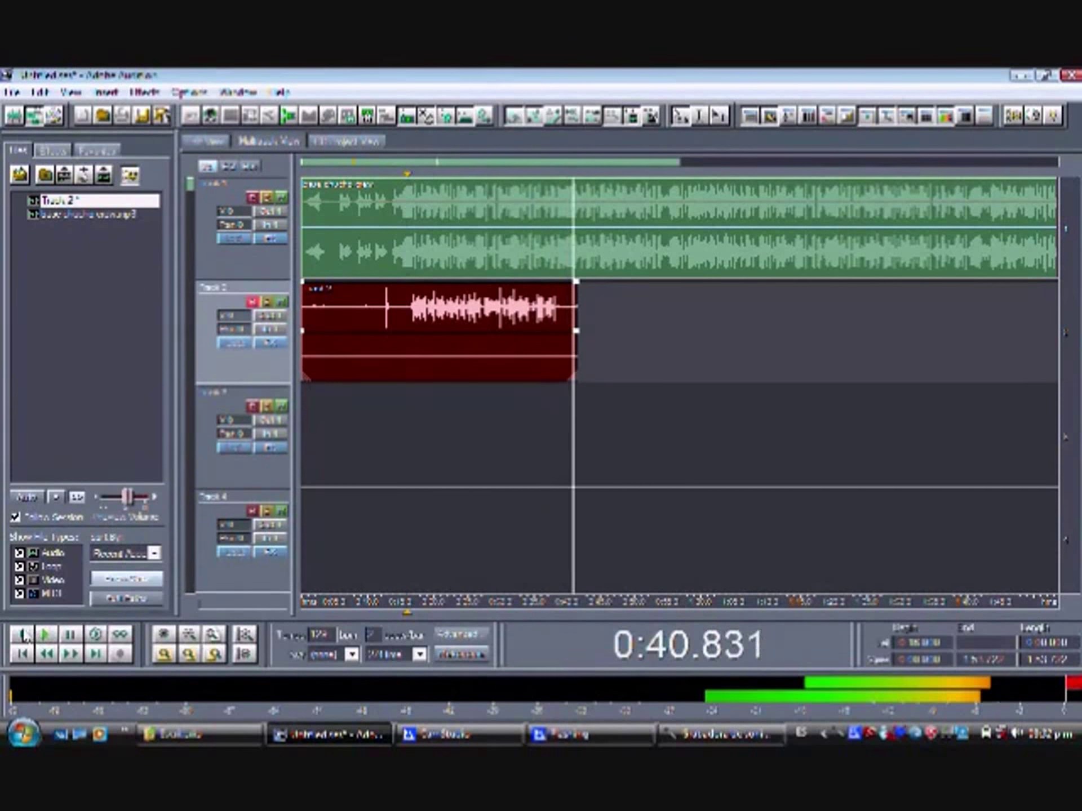
left_click(22, 636)
left_click(23, 636)
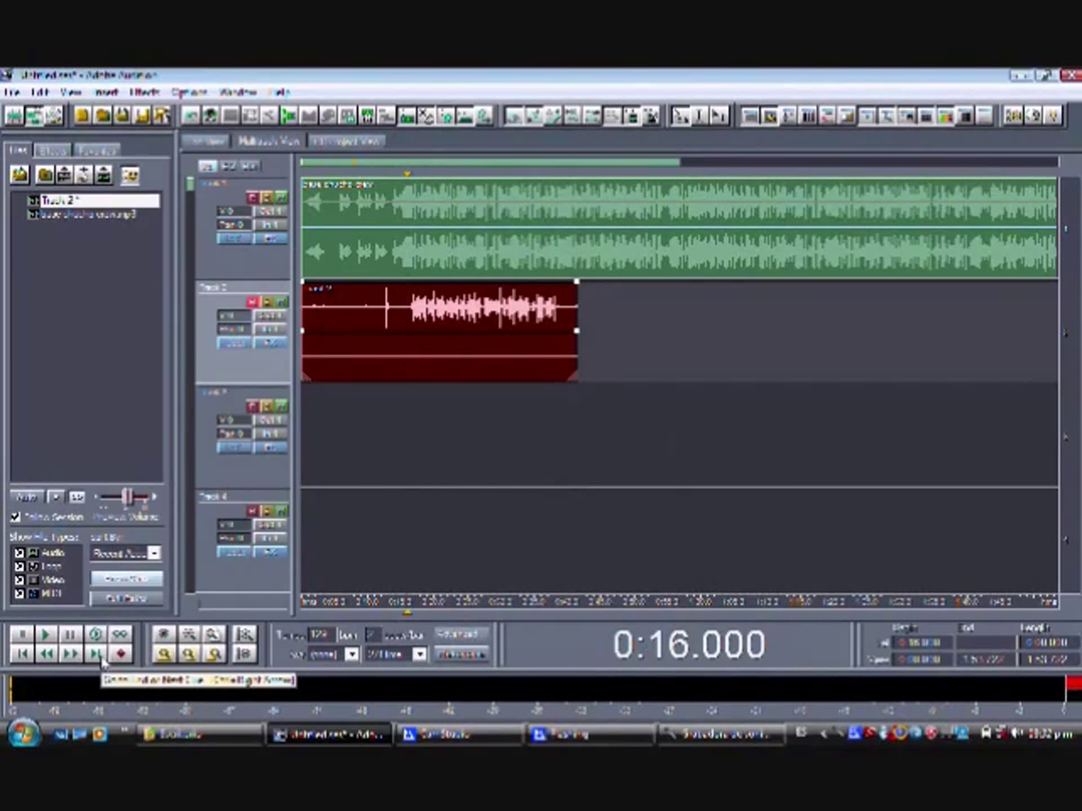
Open the Track 2 recording in Edit View and normalize the vocal section from 0:14 to about 0:40.
double_click(406, 314)
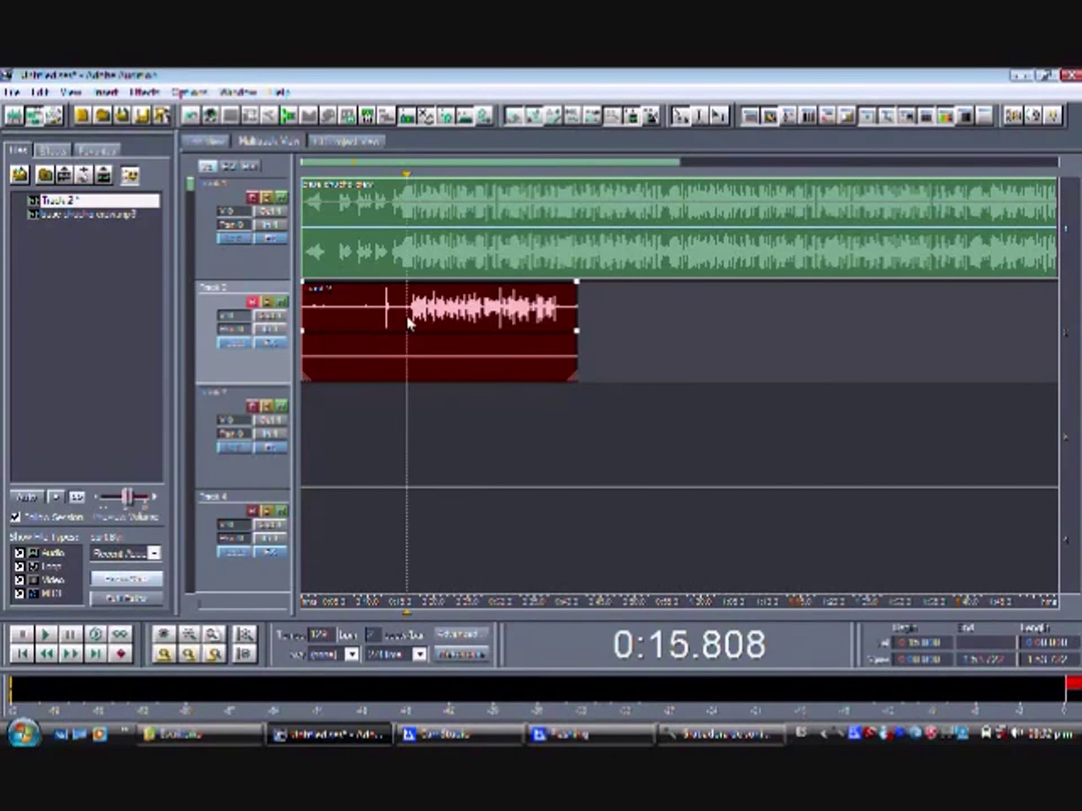
left_click_drag(477, 291, 1026, 439)
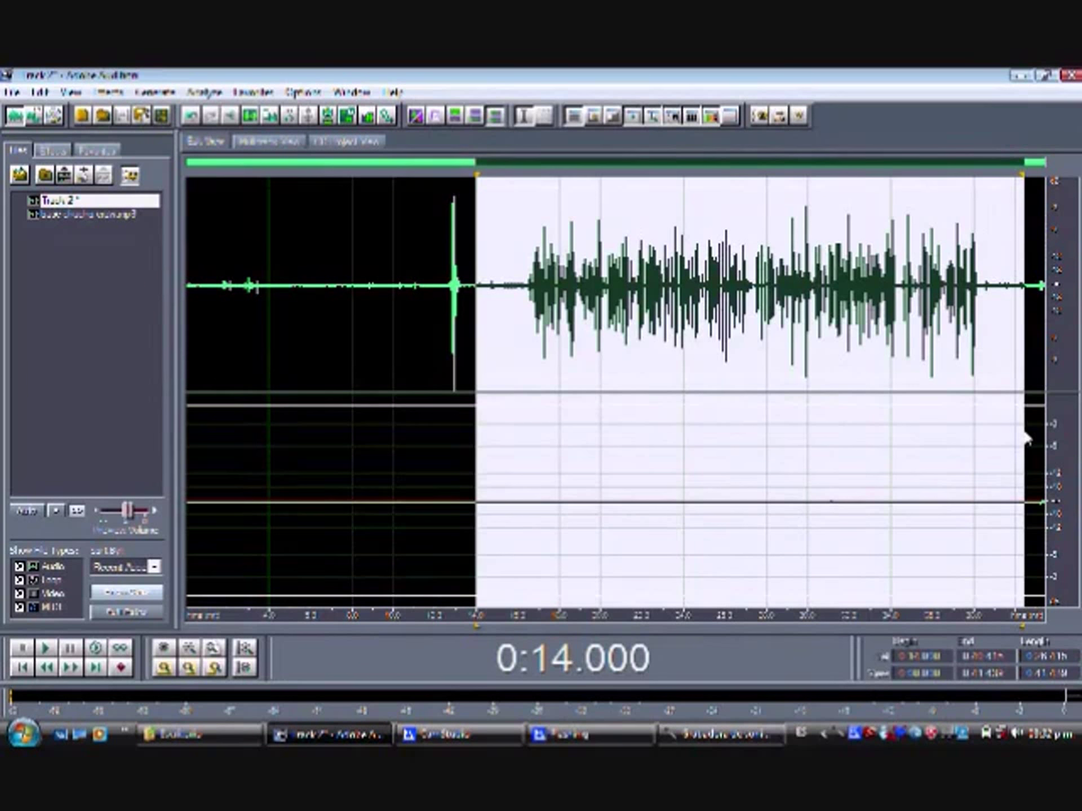
key("F2")
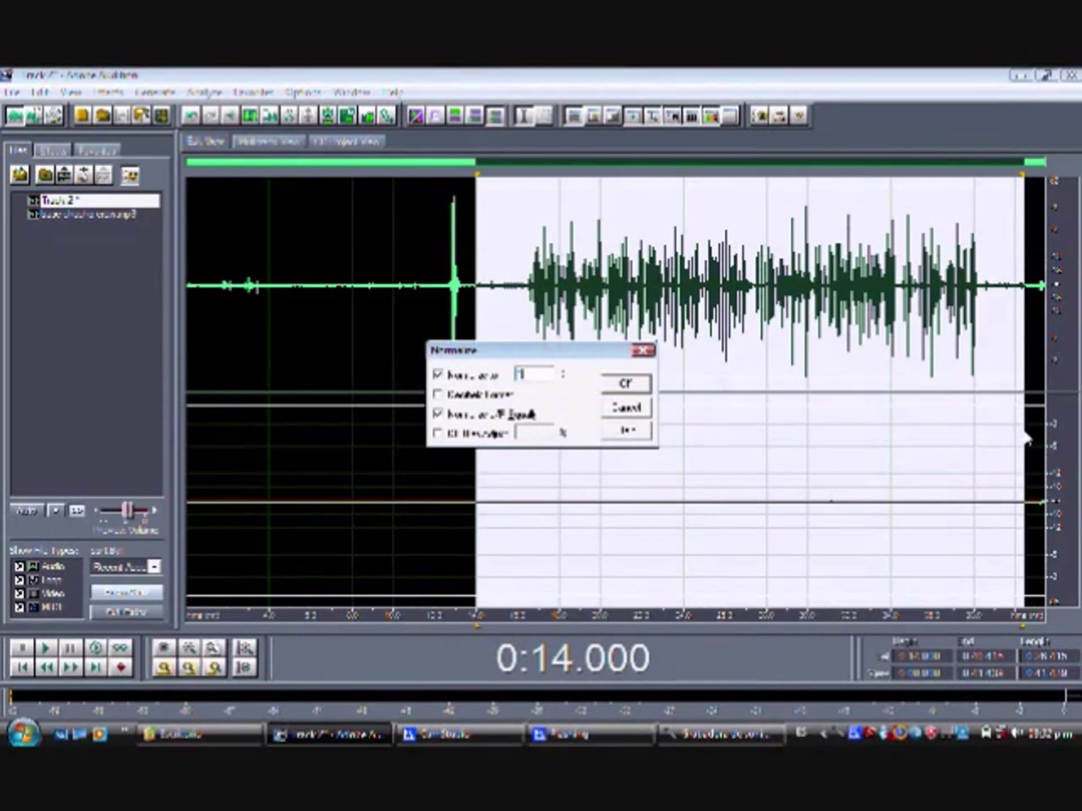
key("Return")
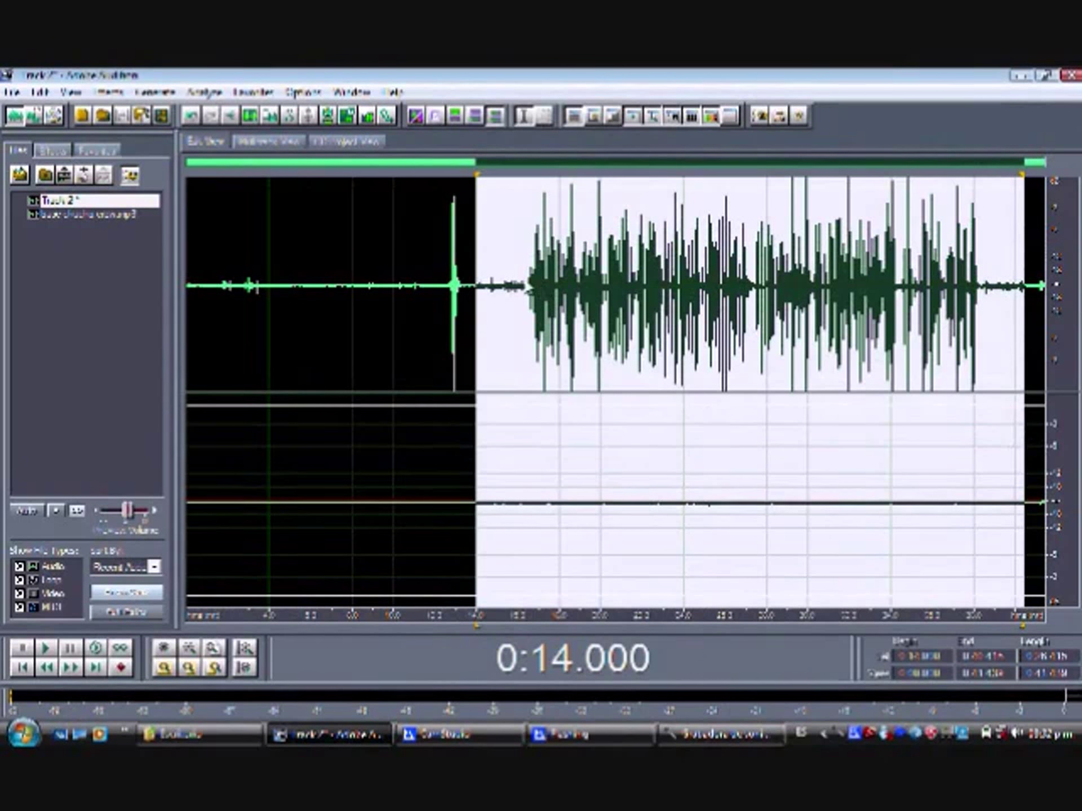
left_click(426, 239)
Return to Multitrack View and play the vocals with the backing track from about 0:15 to 0:44.
left_click(275, 140)
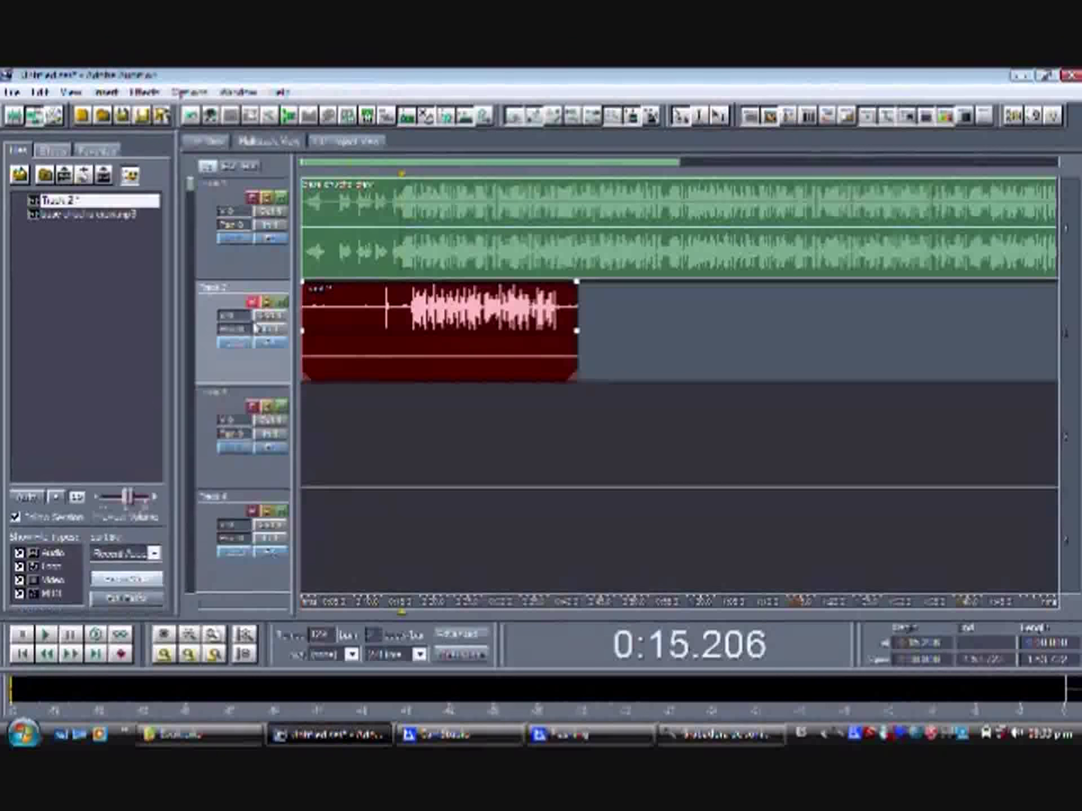
left_click(48, 636)
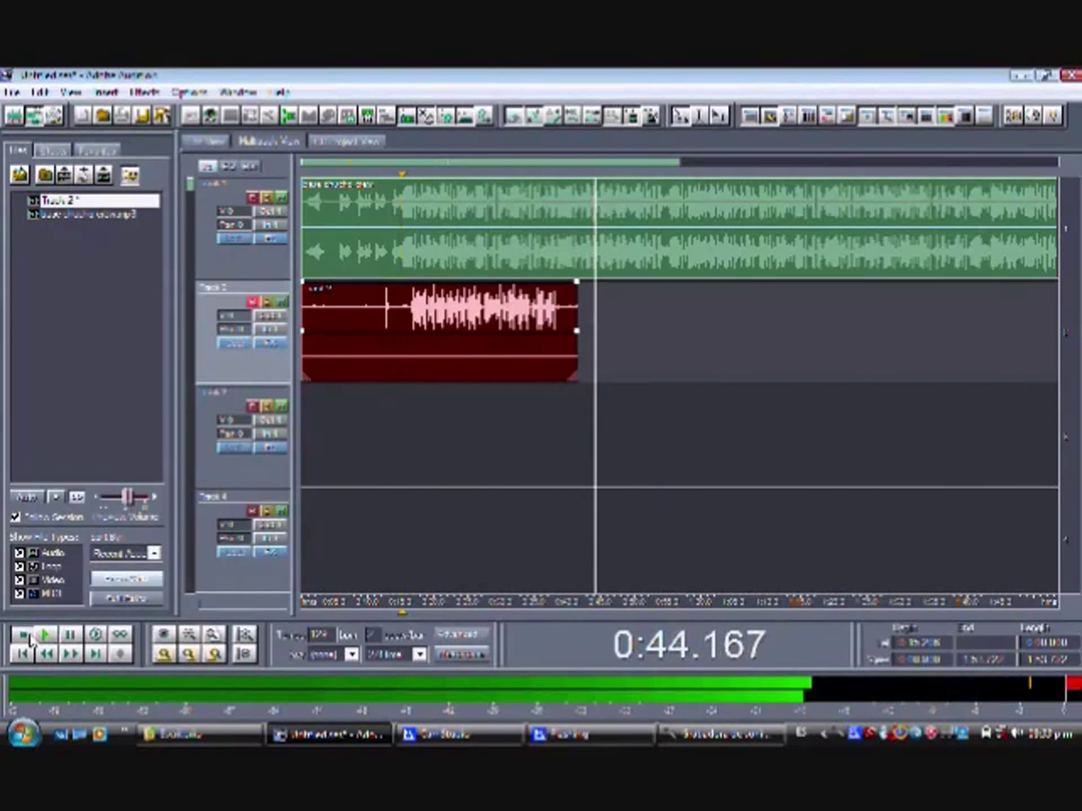
key("space")
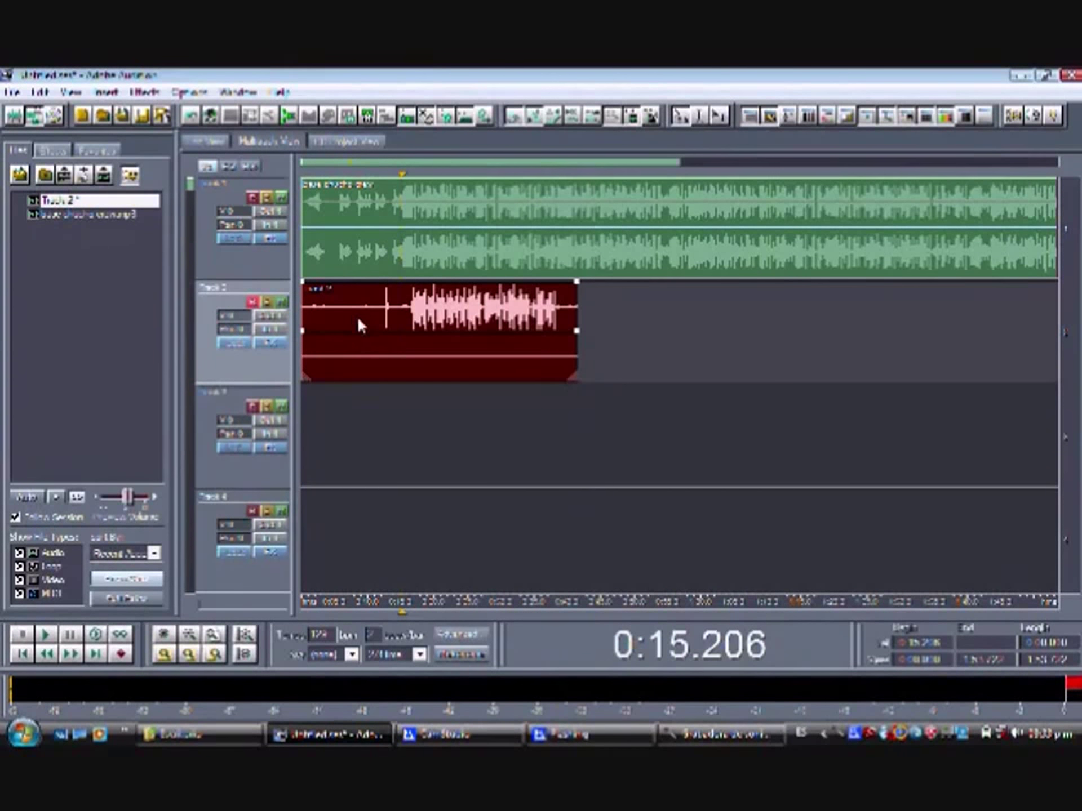
Open the Track 2 recording in Edit View and listen to the quiet opening section from about 0:00.8 to 0:08.5.
double_click(358, 319)
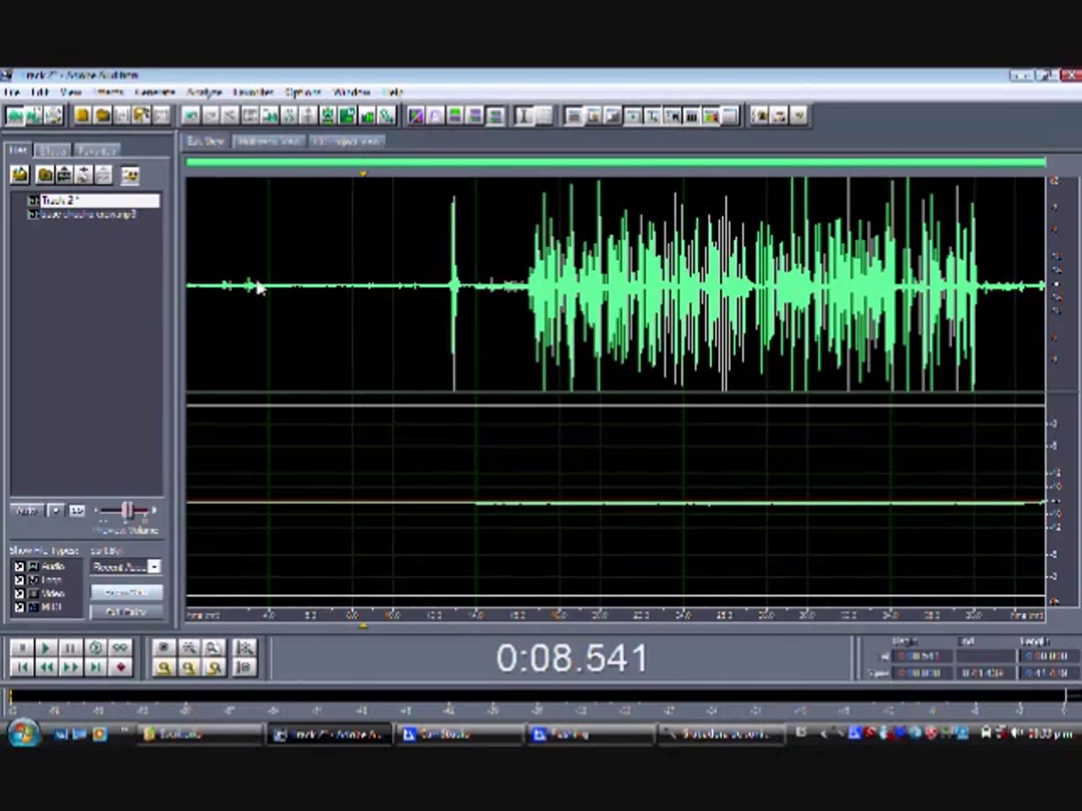
left_click_drag(257, 288, 424, 369)
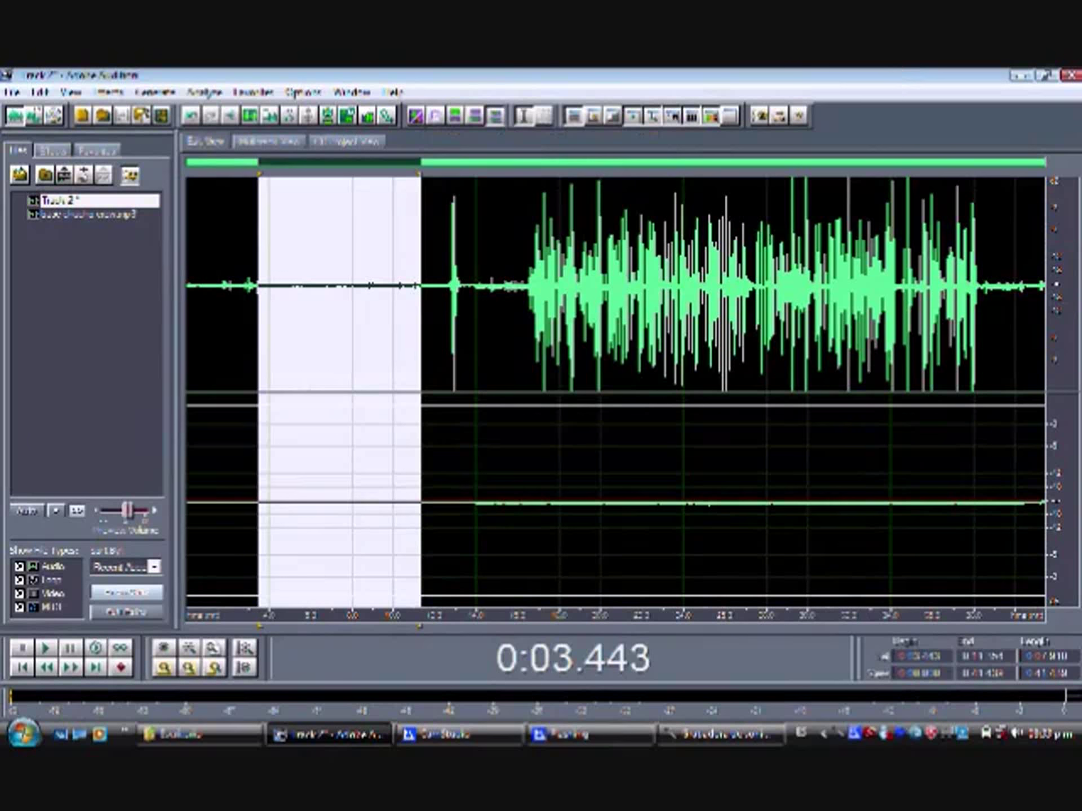
left_click_drag(985, 293, 1046, 290)
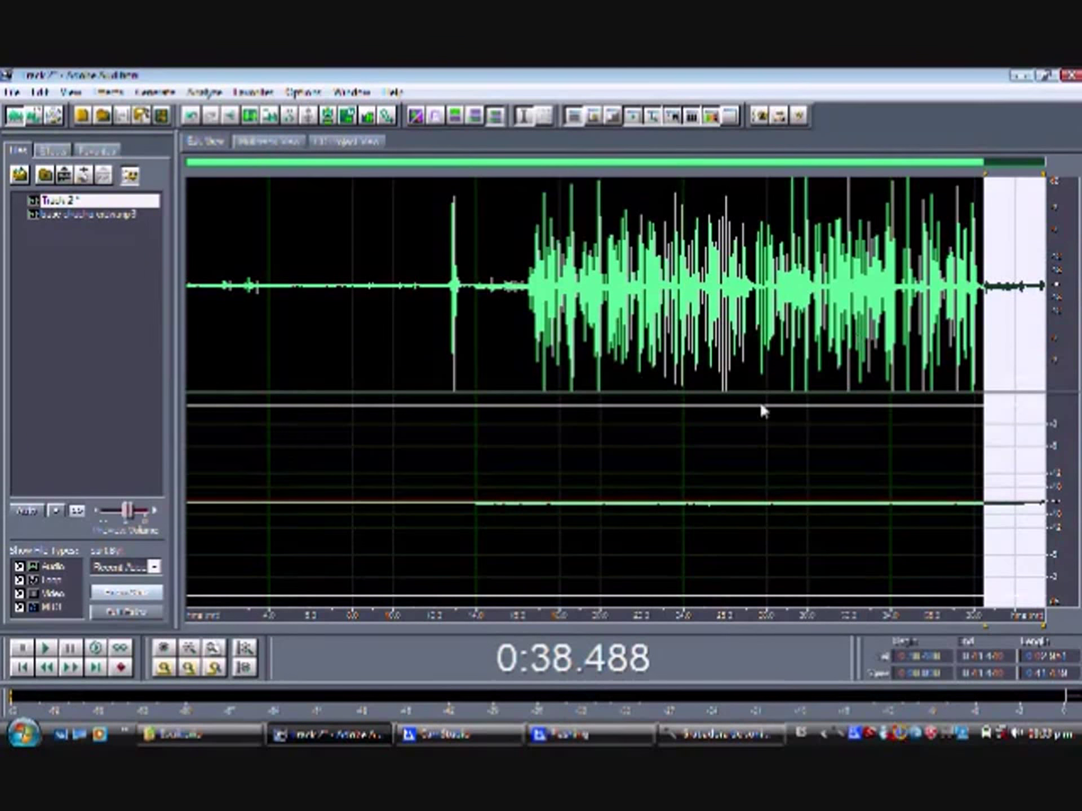
left_click(49, 651)
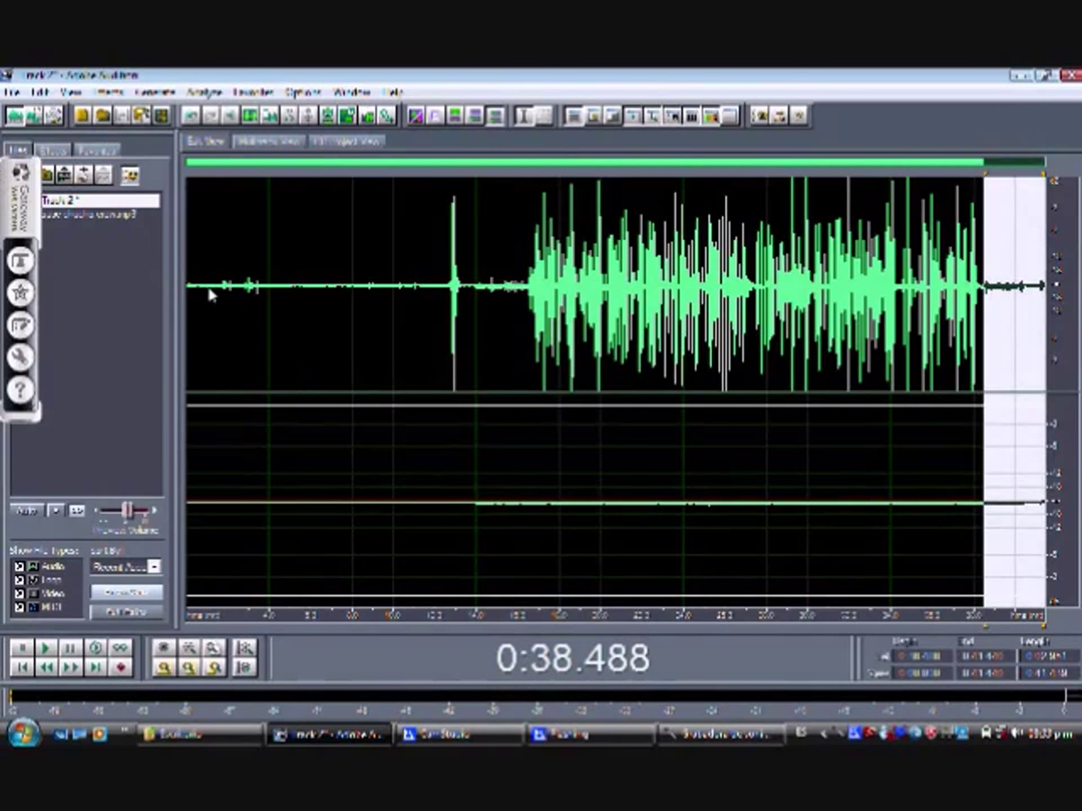
left_click_drag(204, 288, 365, 330)
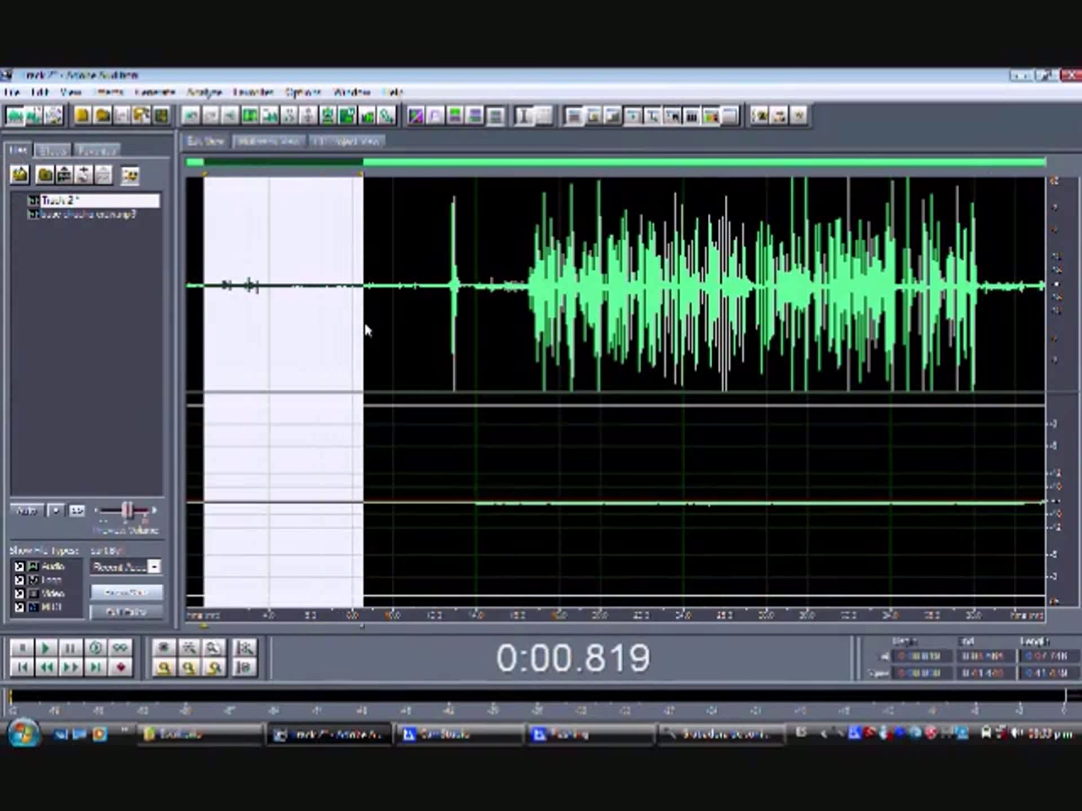
left_click(49, 653)
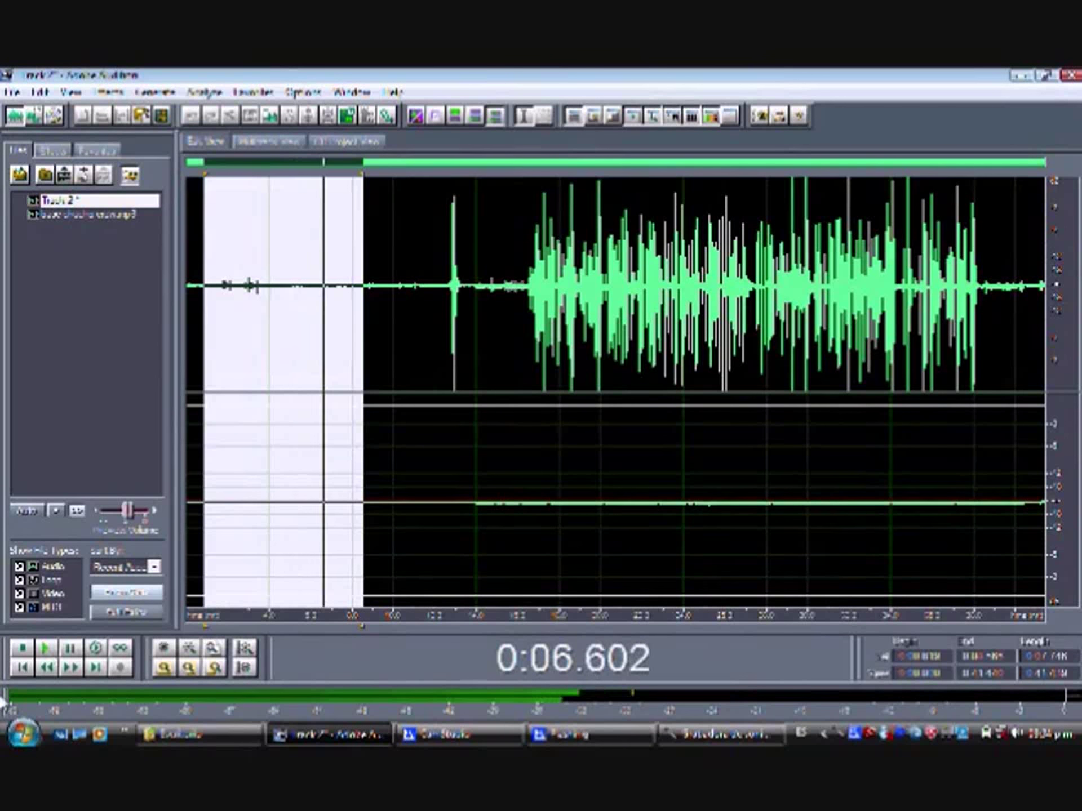
left_click(22, 649)
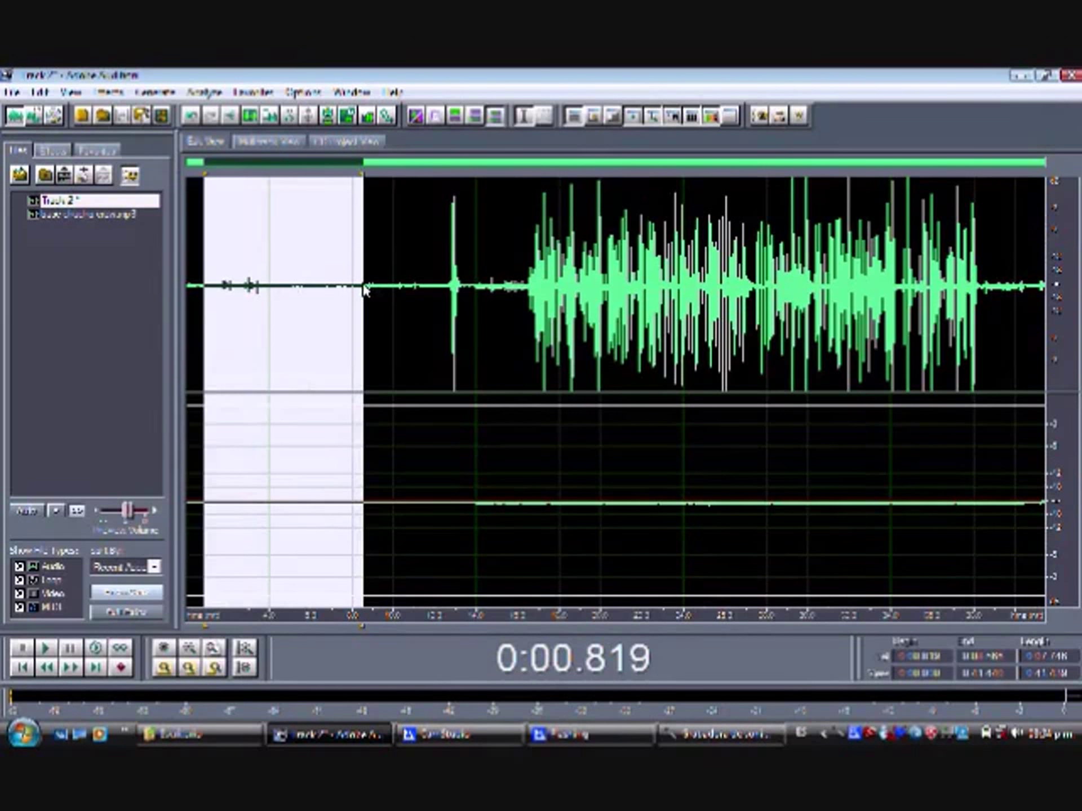
Select the background noise from 0:04 to about 0:08.4 and capture it as the Noise Reduction profile.
left_click_drag(364, 291, 273, 319)
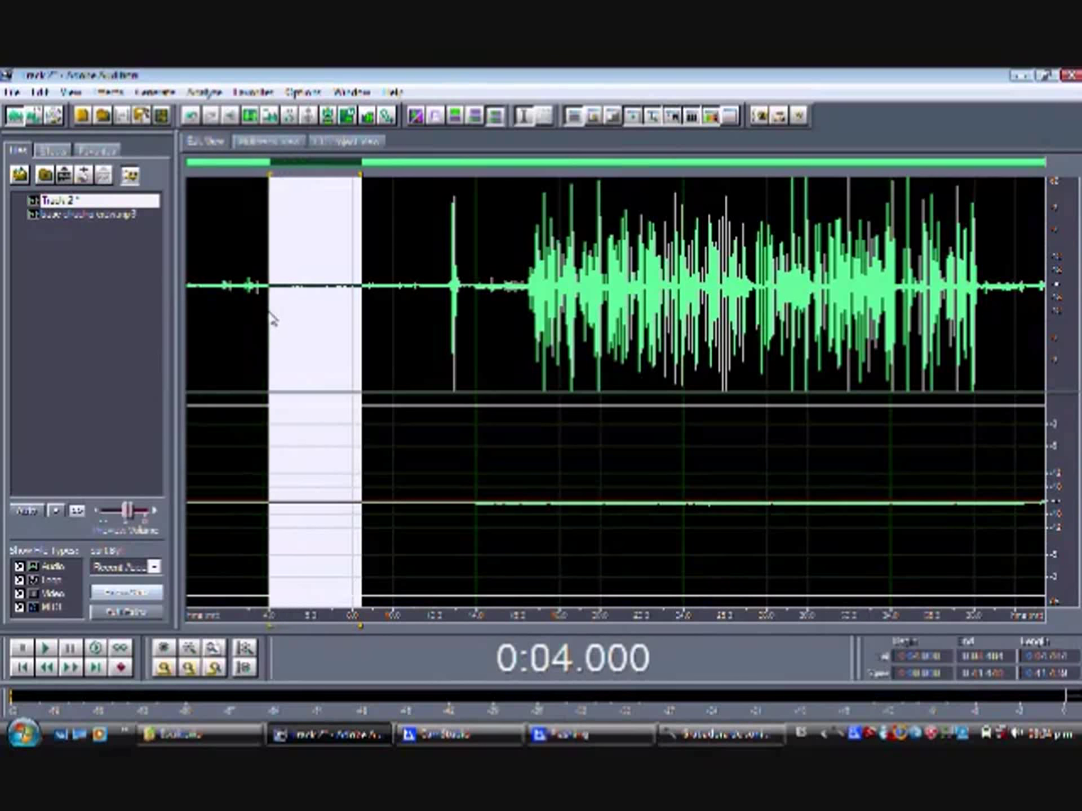
left_click(109, 92)
mouse_move(163, 180)
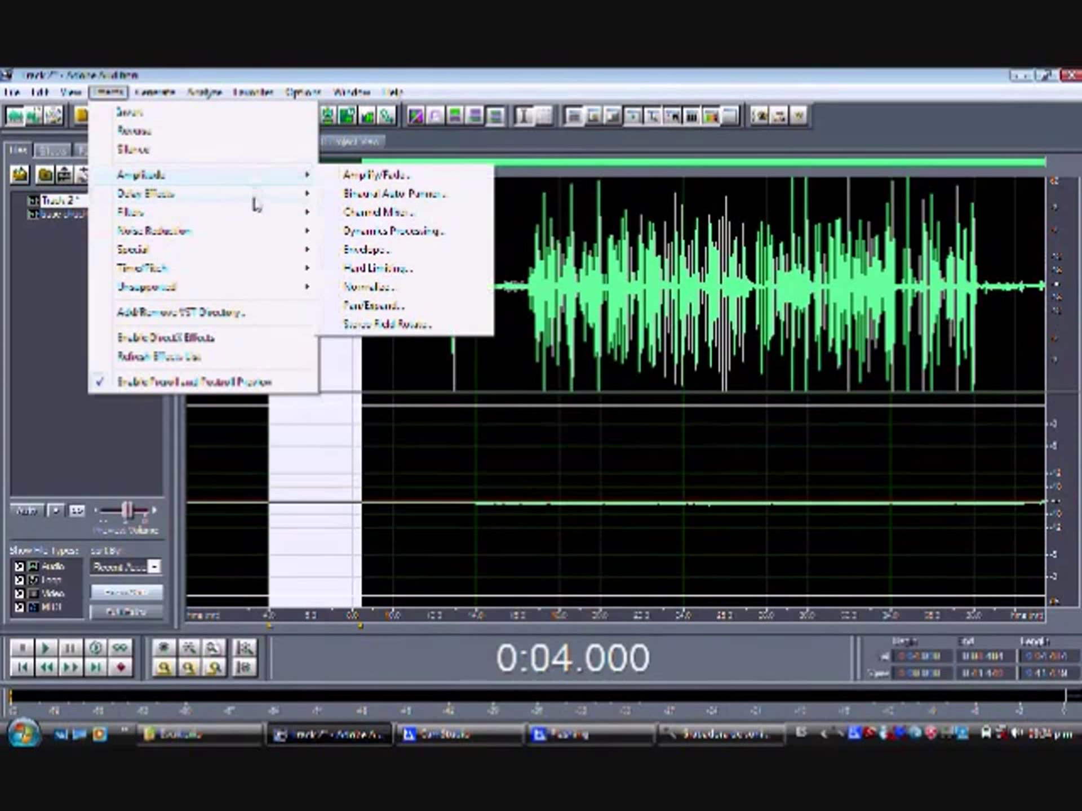
mouse_move(255, 234)
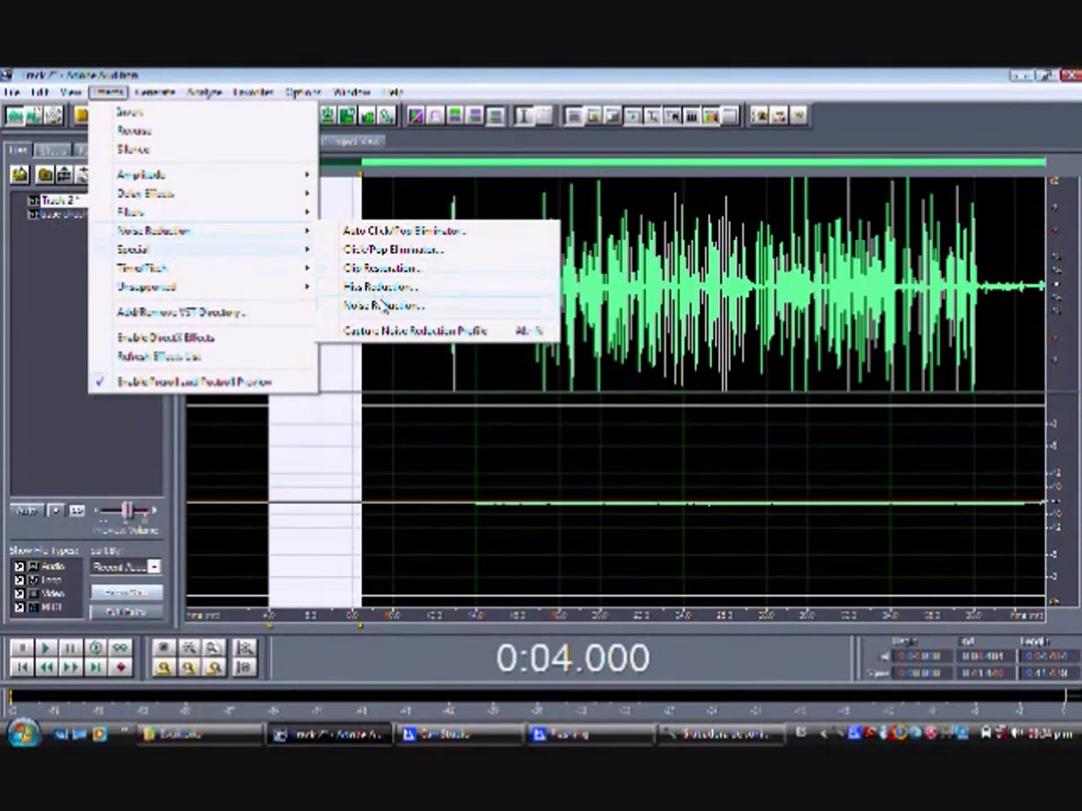
left_click(384, 309)
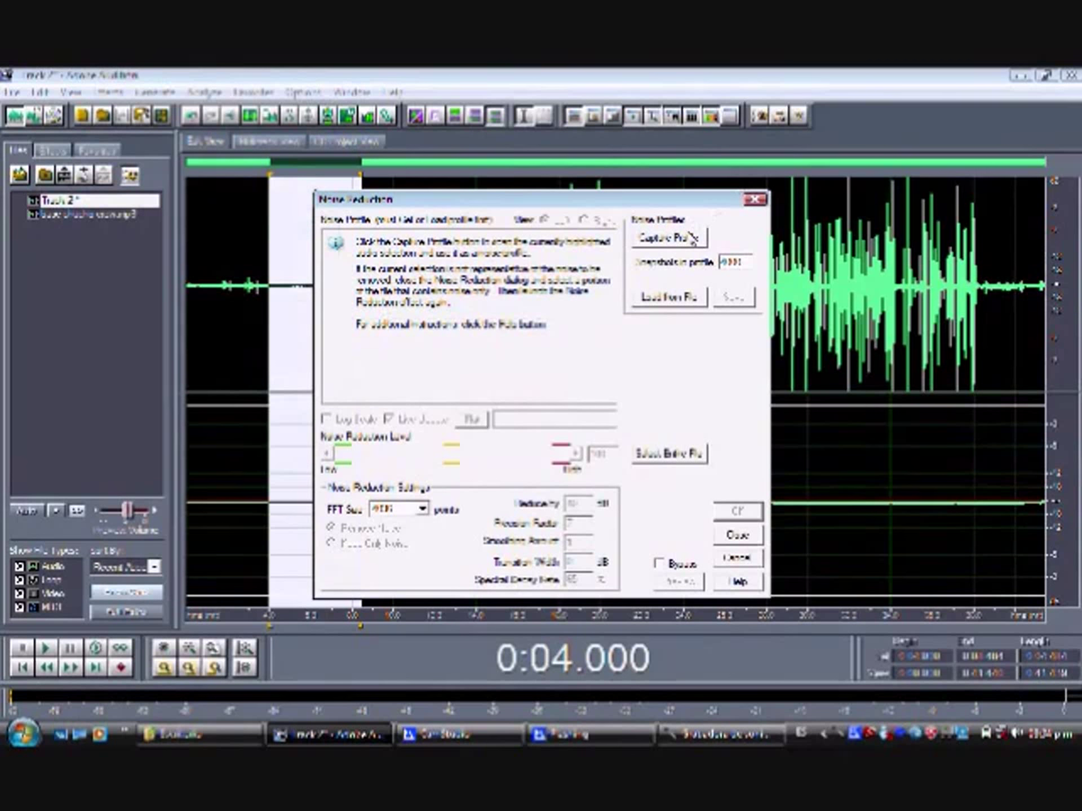
left_click(691, 239)
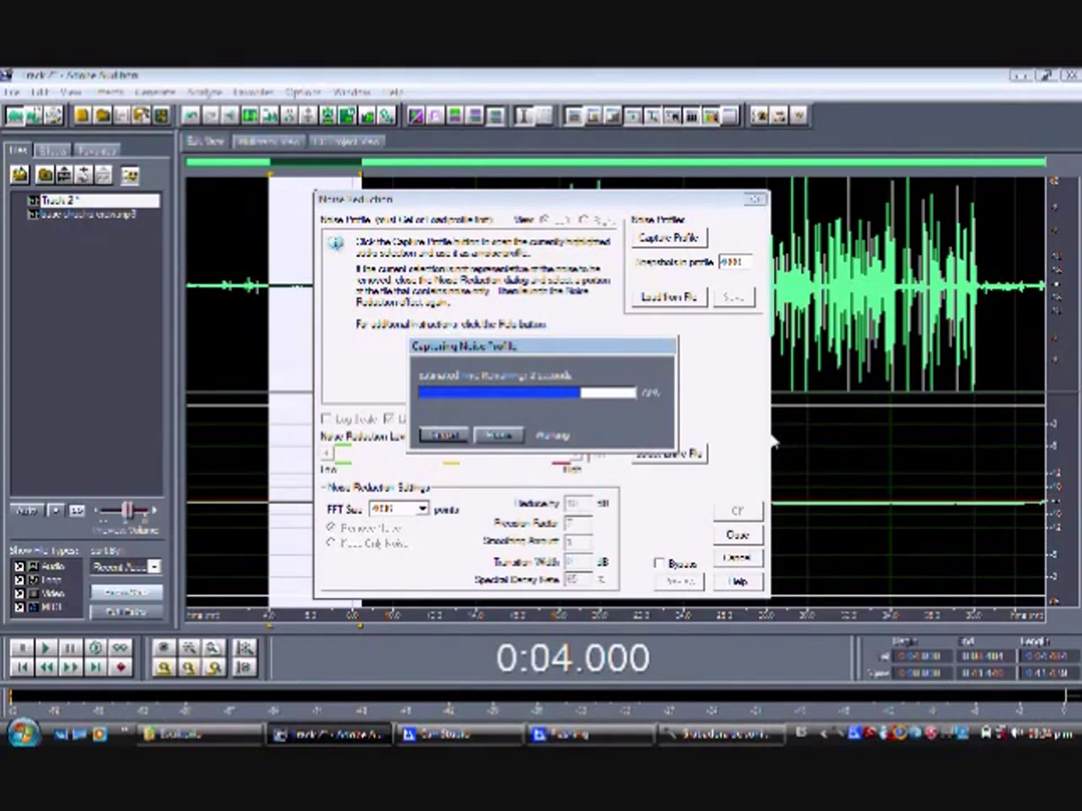
left_click(743, 541)
Apply Noise Reduction to the entire Track 2 waveform using the captured profile.
key("ctrl+a")
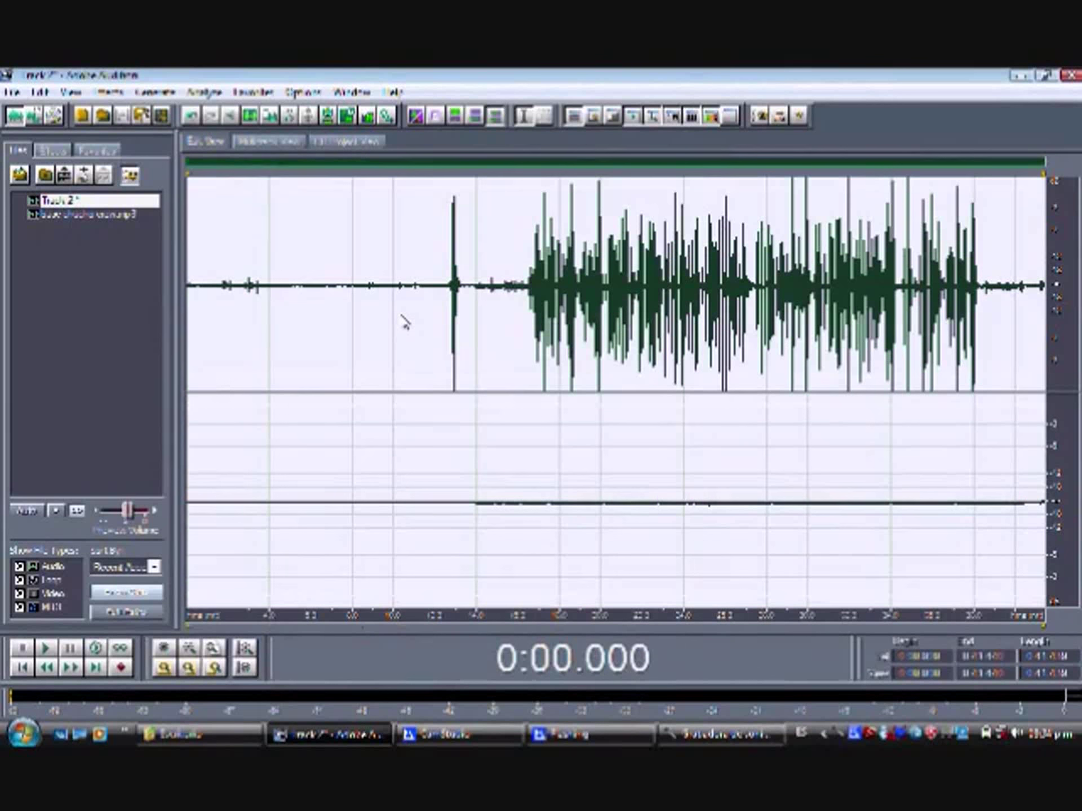
key("F2")
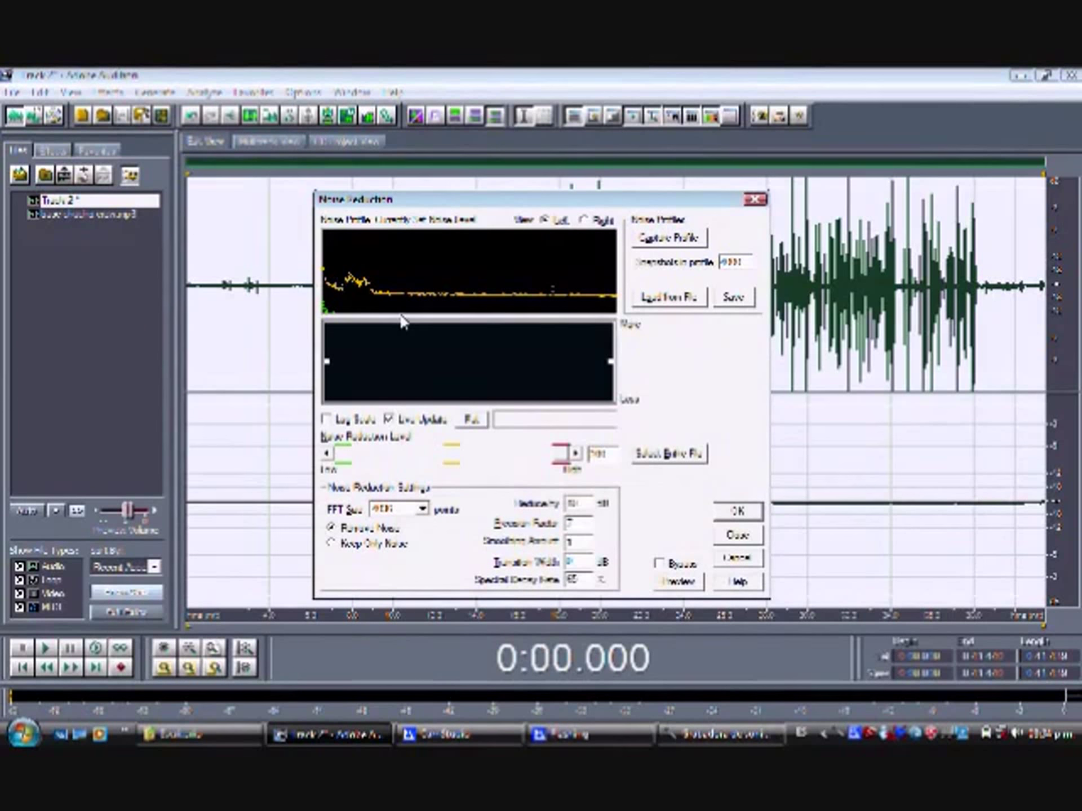
key("Return")
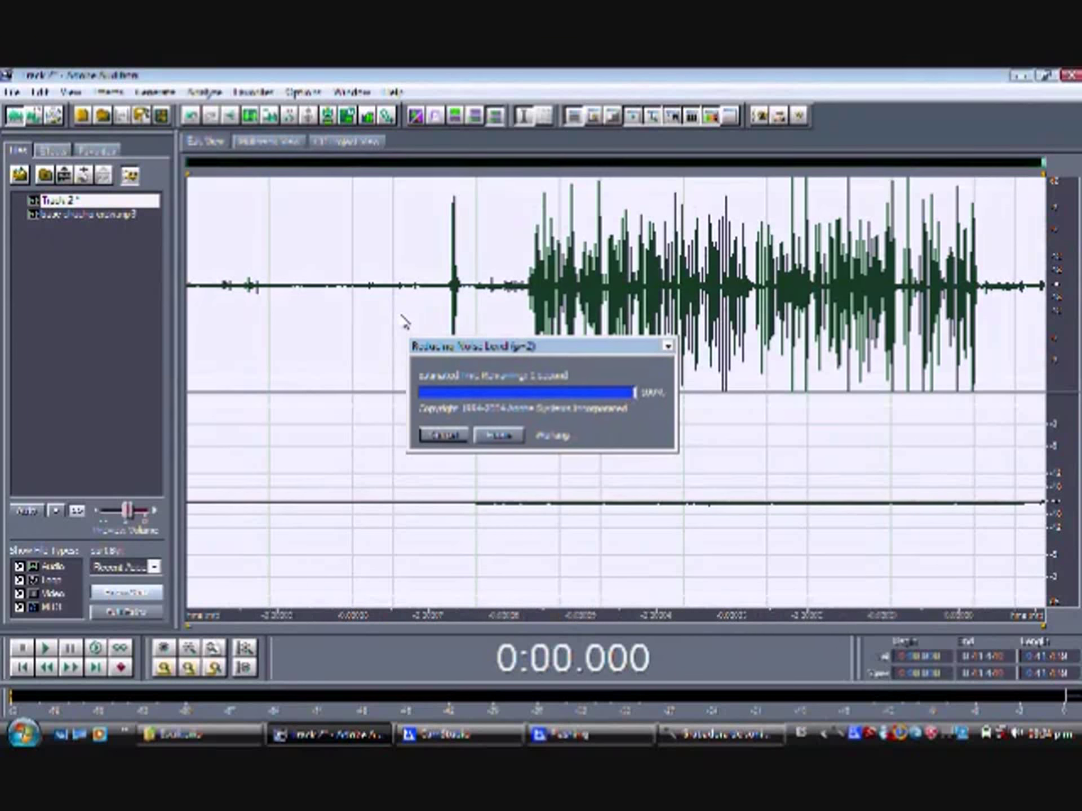
left_click(403, 323)
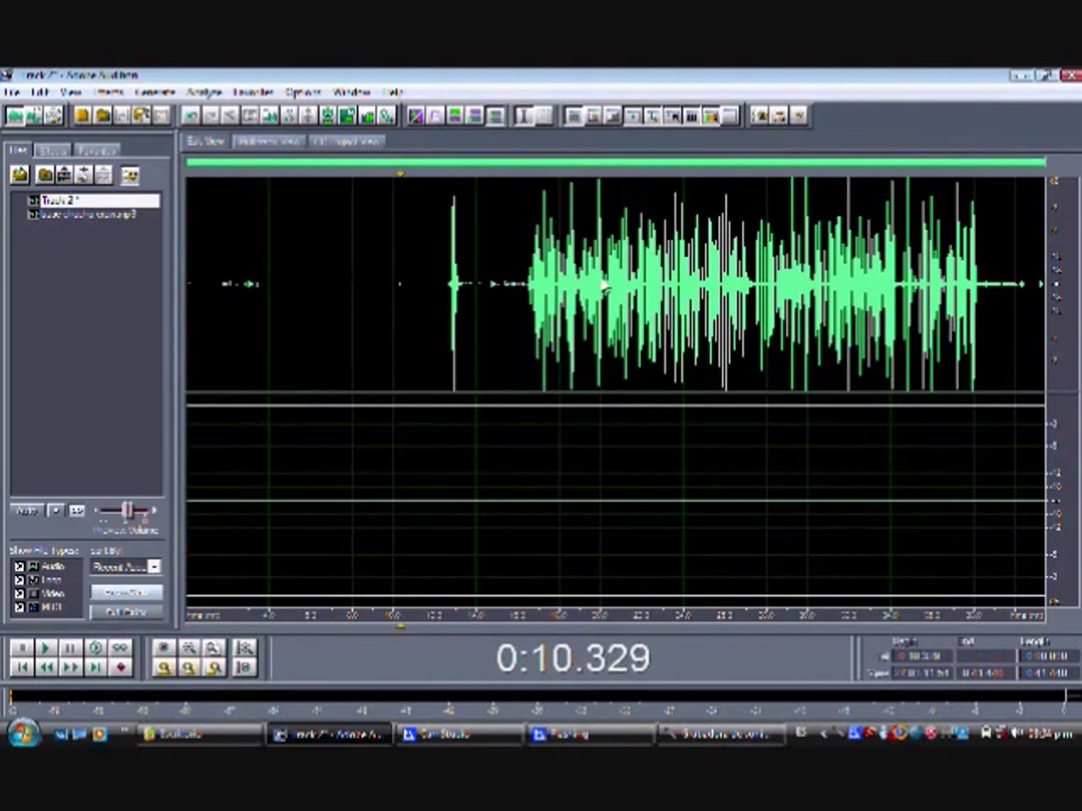
Select only the left channel of the entire Track 2 recording and copy it to a new file.
left_click(268, 139)
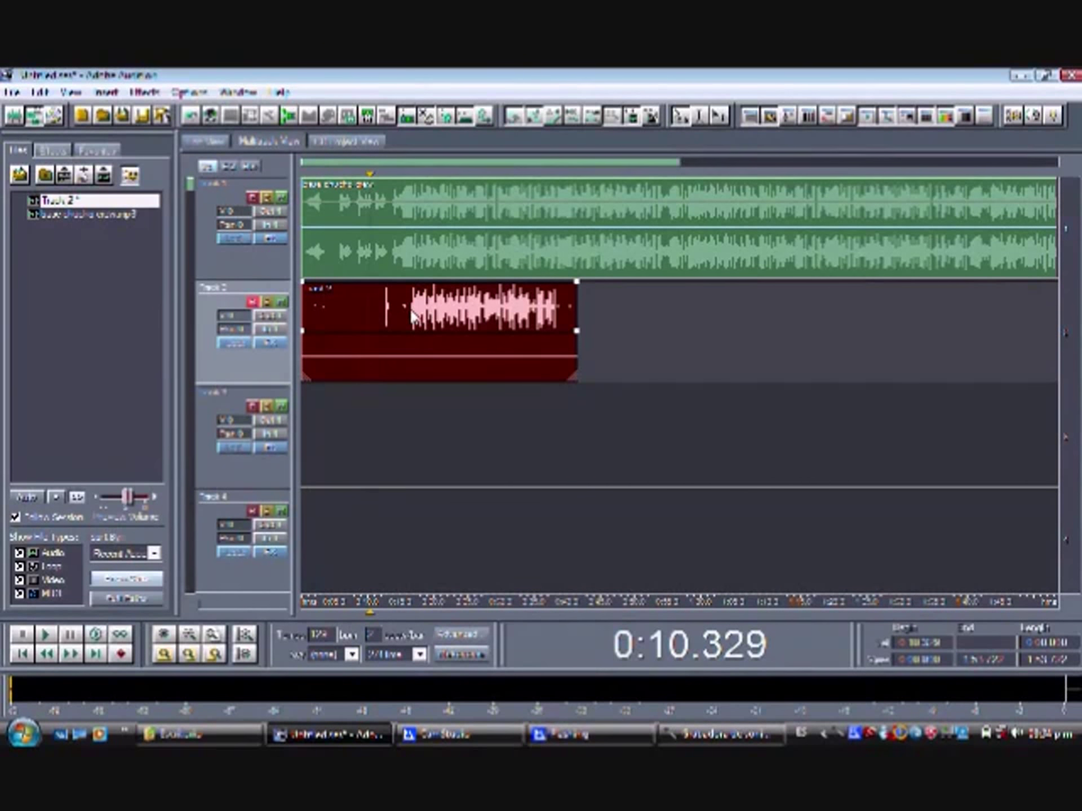
double_click(427, 322)
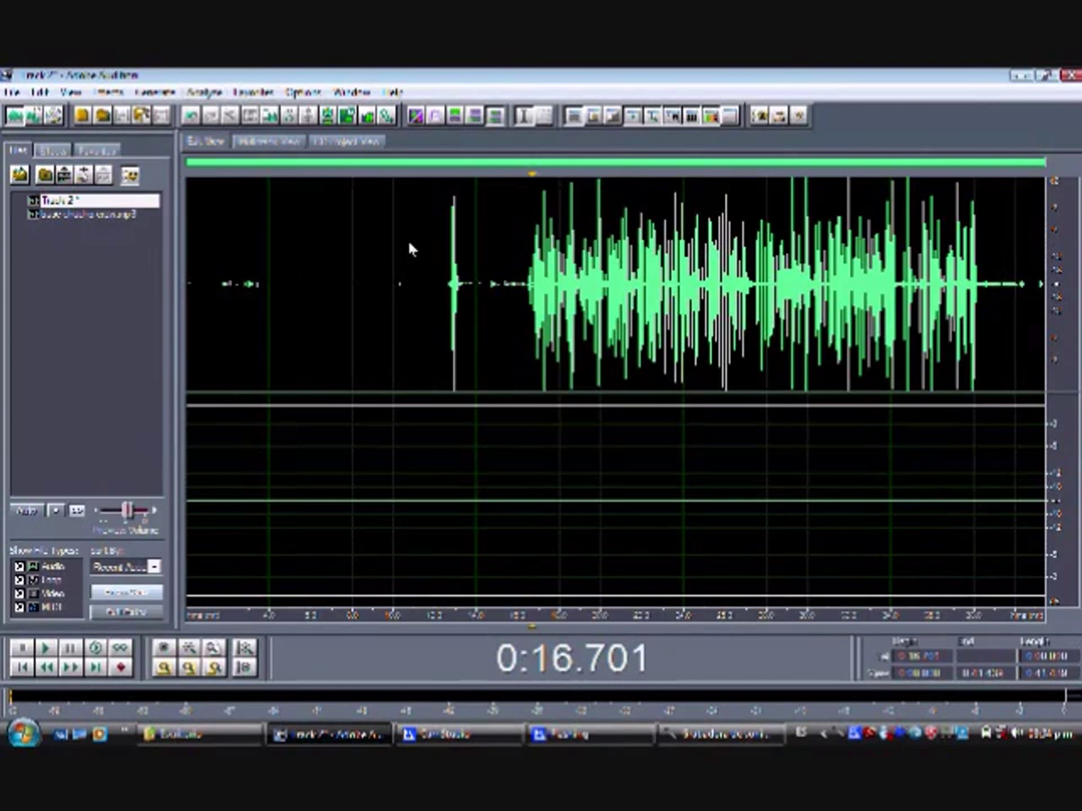
double_click(393, 255)
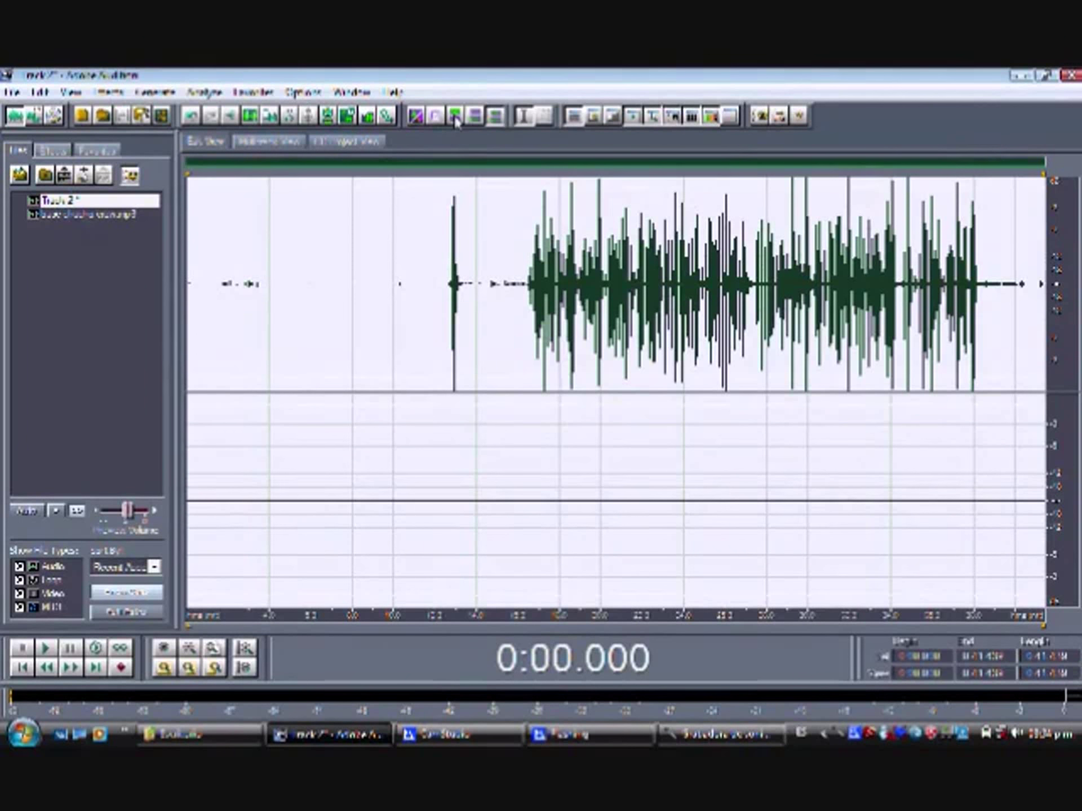
left_click(454, 119)
right_click(478, 371)
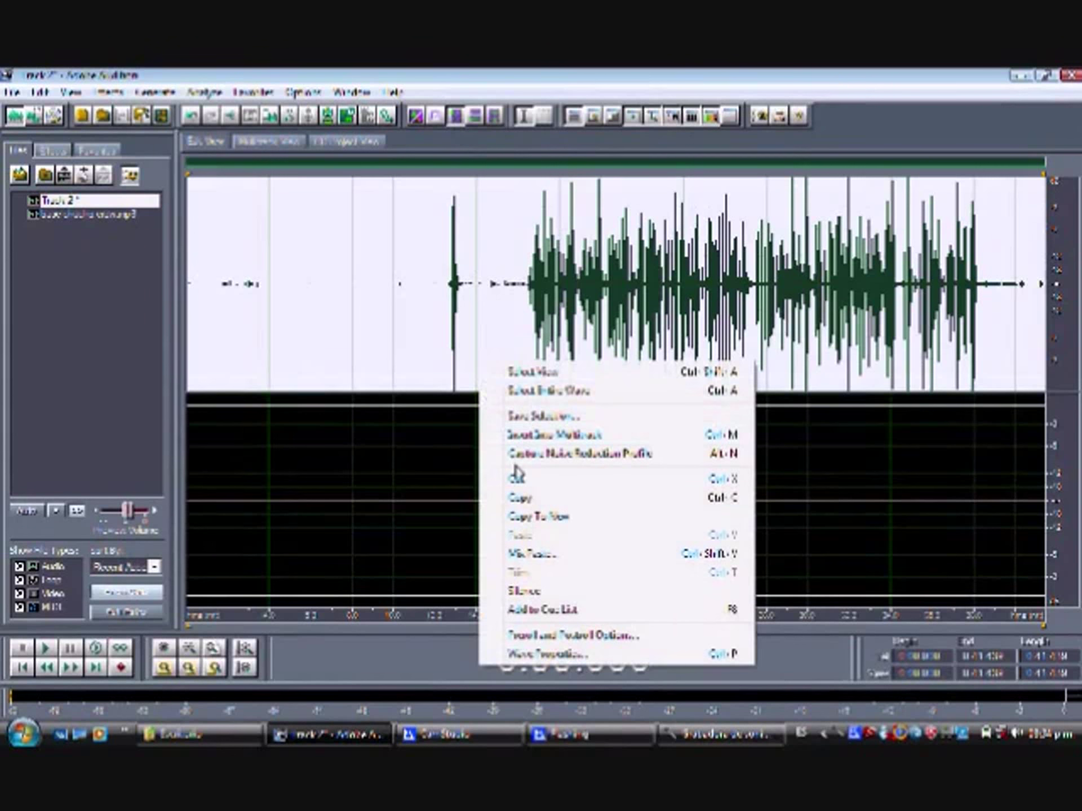
left_click(538, 517)
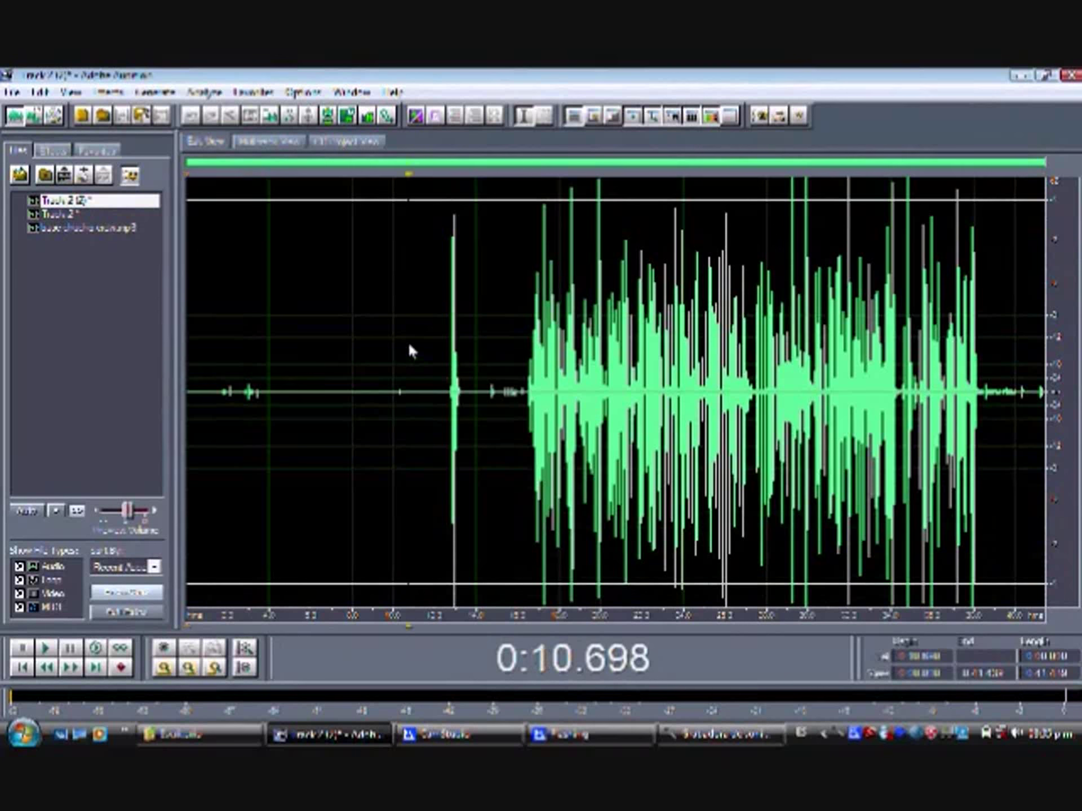
Replace the Track 2 clip with the mono copy Track 2 (2), starting at 0:00, and play the mix from 0:16.701 to about 0:41.
left_click(271, 141)
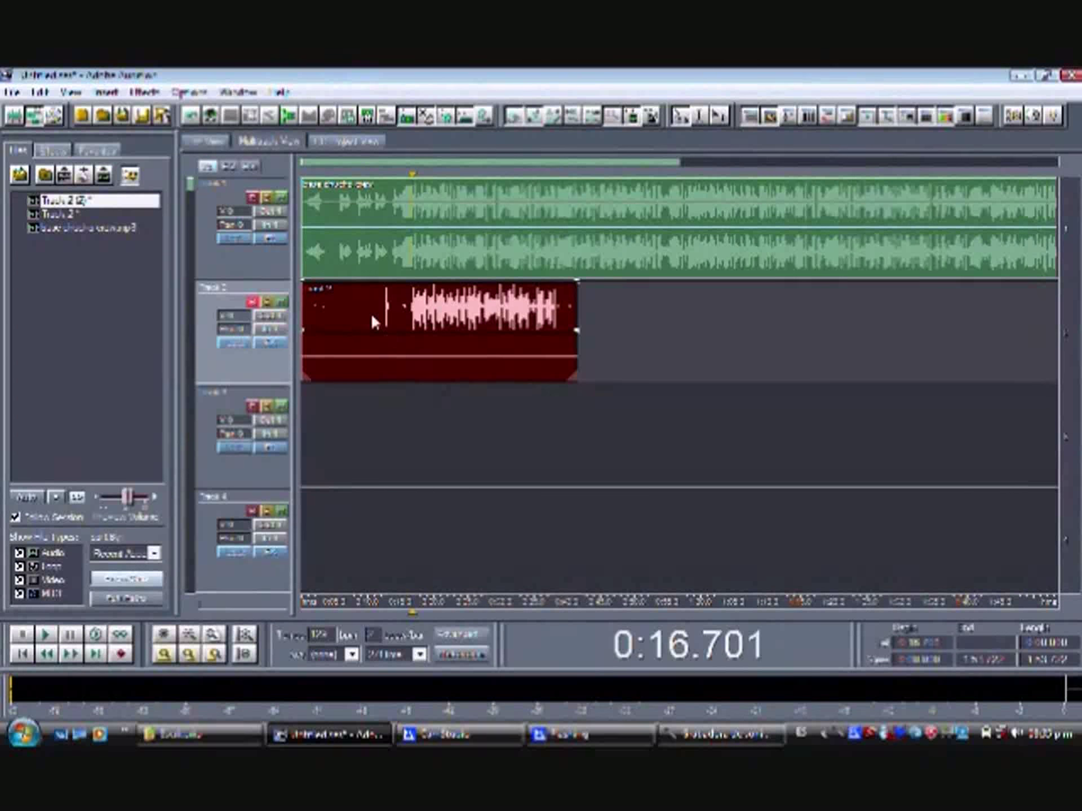
right_click(371, 312)
left_click(424, 665)
left_click_drag(67, 213, 373, 333)
left_click_drag(453, 314, 335, 316)
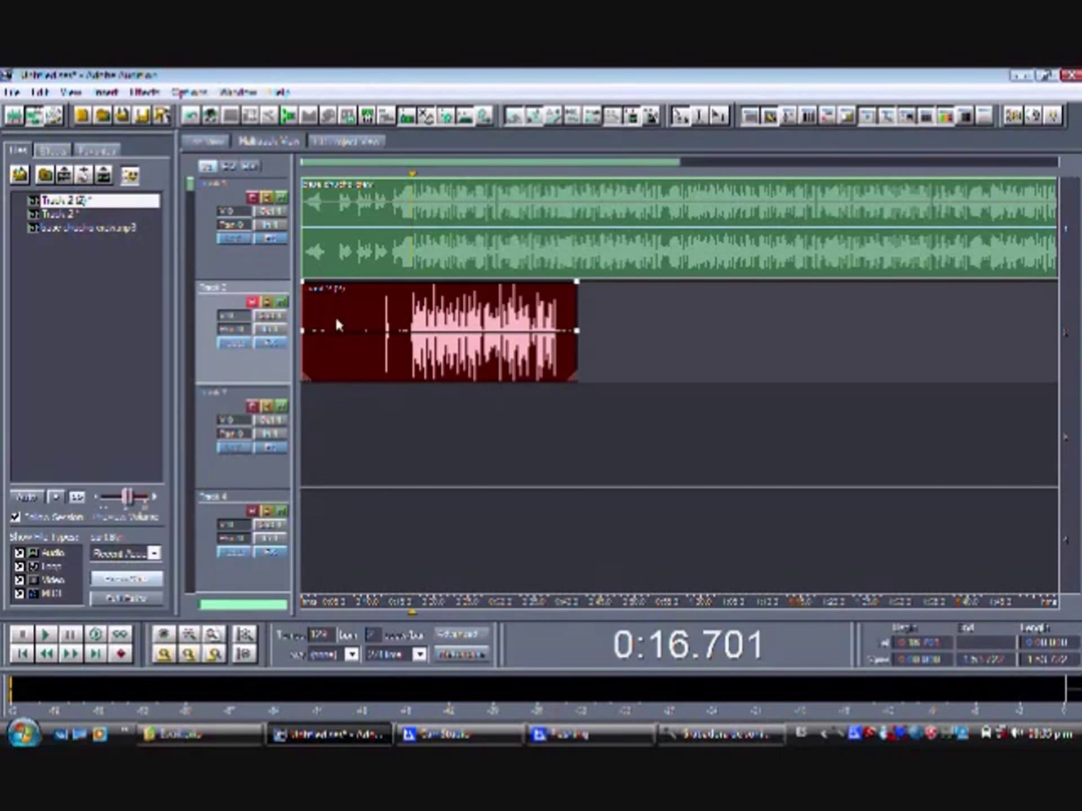
left_click(50, 637)
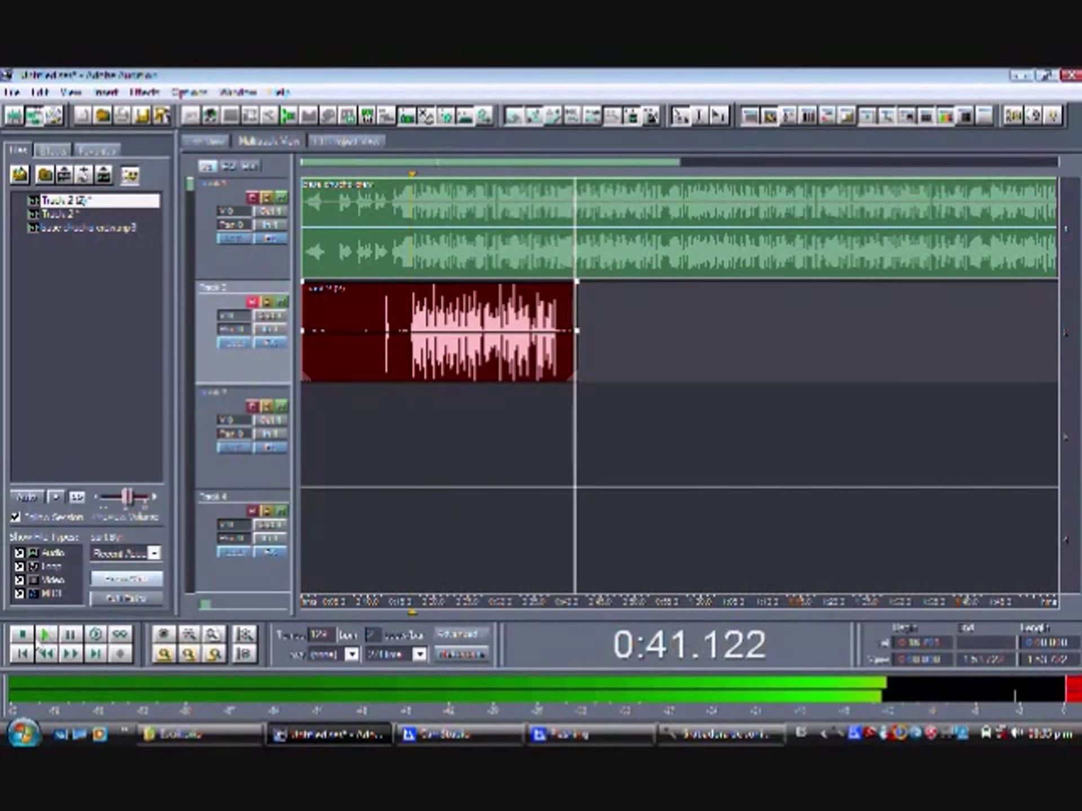
left_click(23, 635)
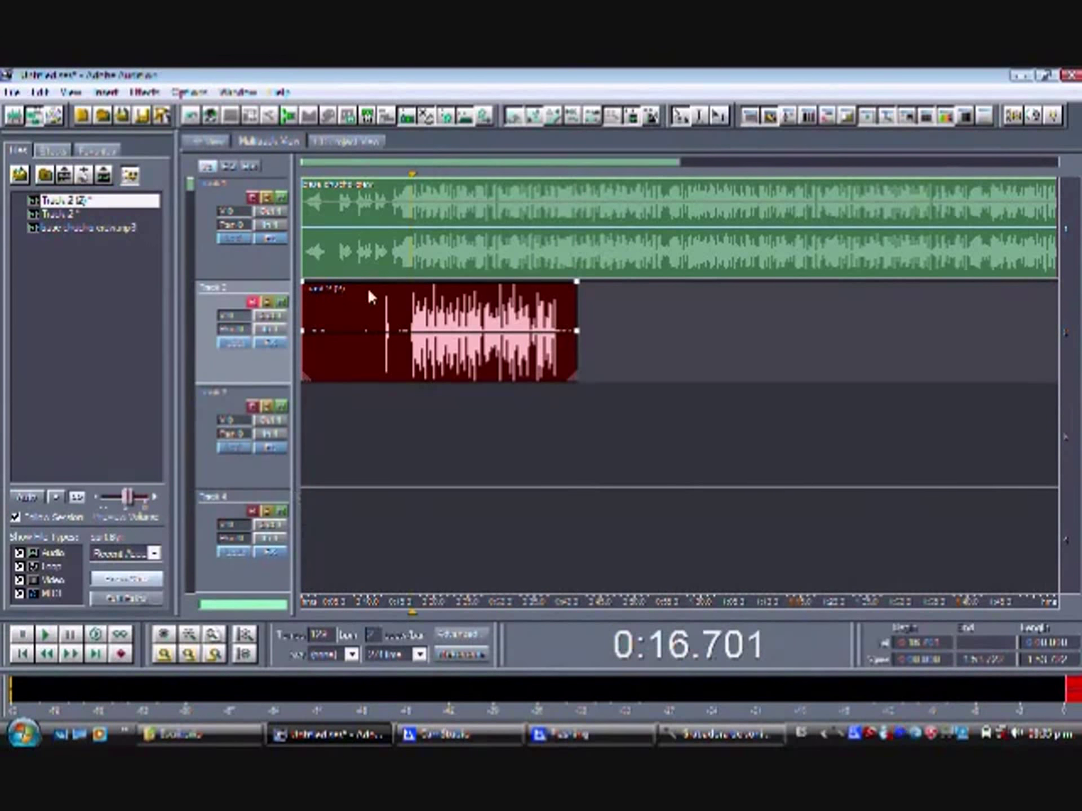
Add the Echo delay effect to Track 2's real-time effects rack and apply it.
left_click(274, 344)
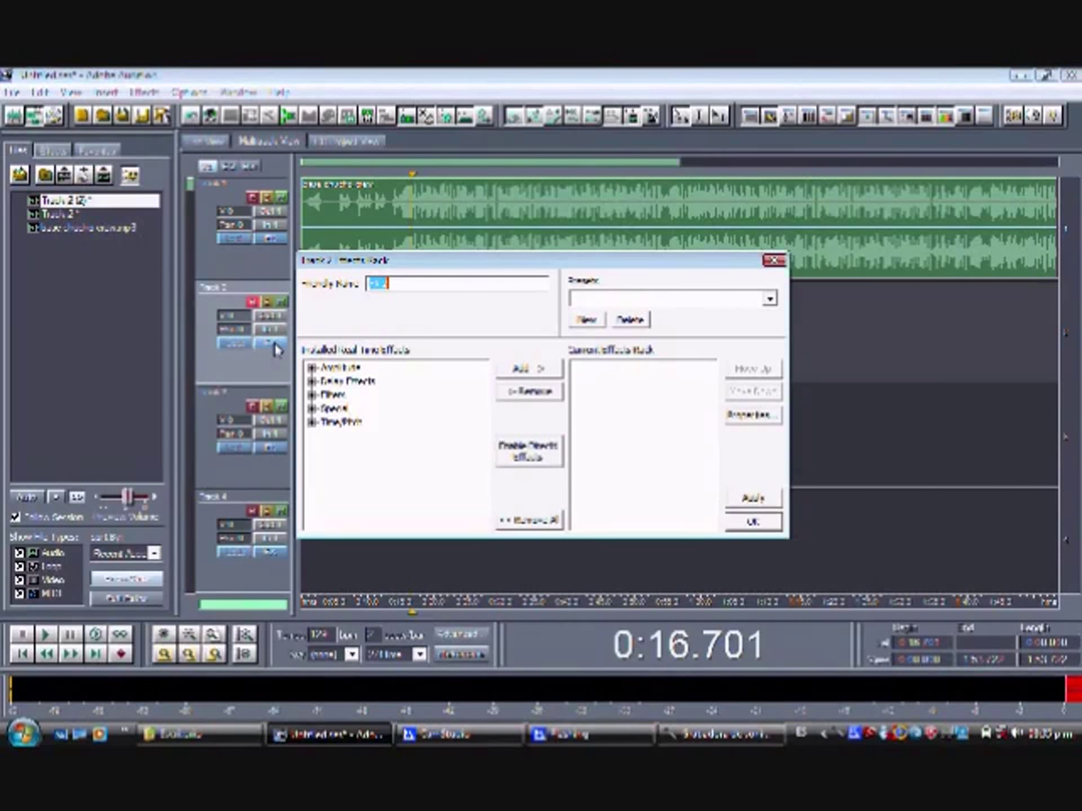
left_click(311, 382)
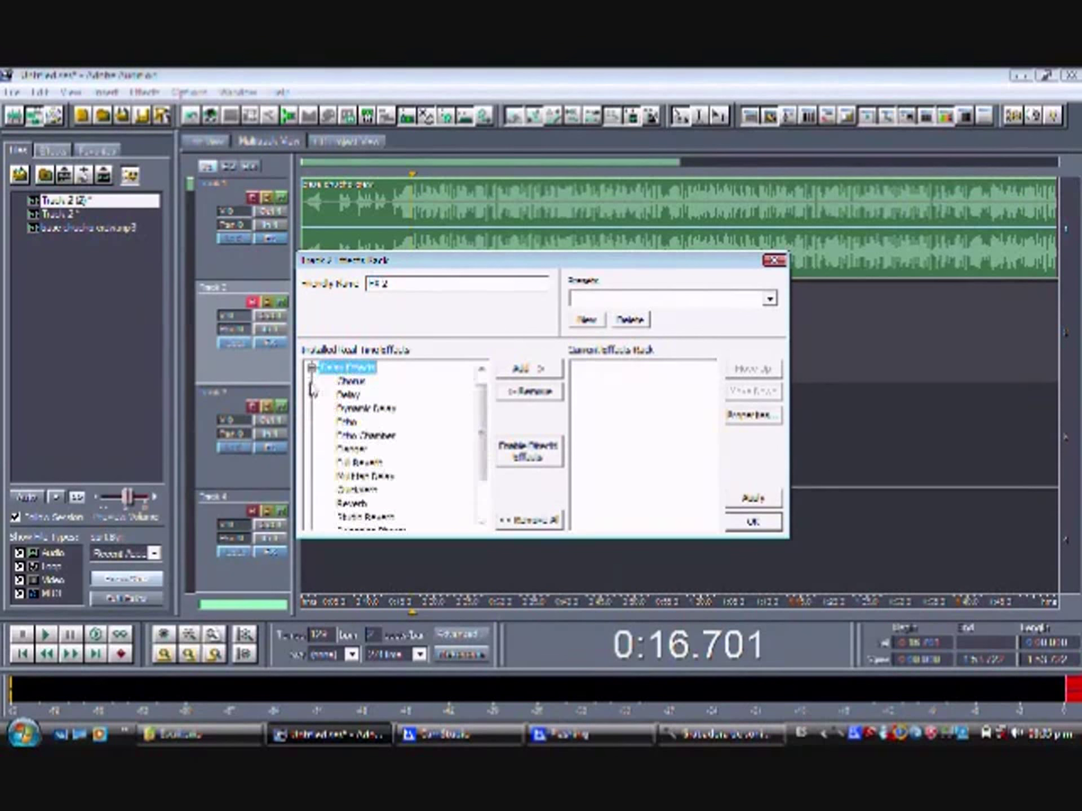
double_click(349, 422)
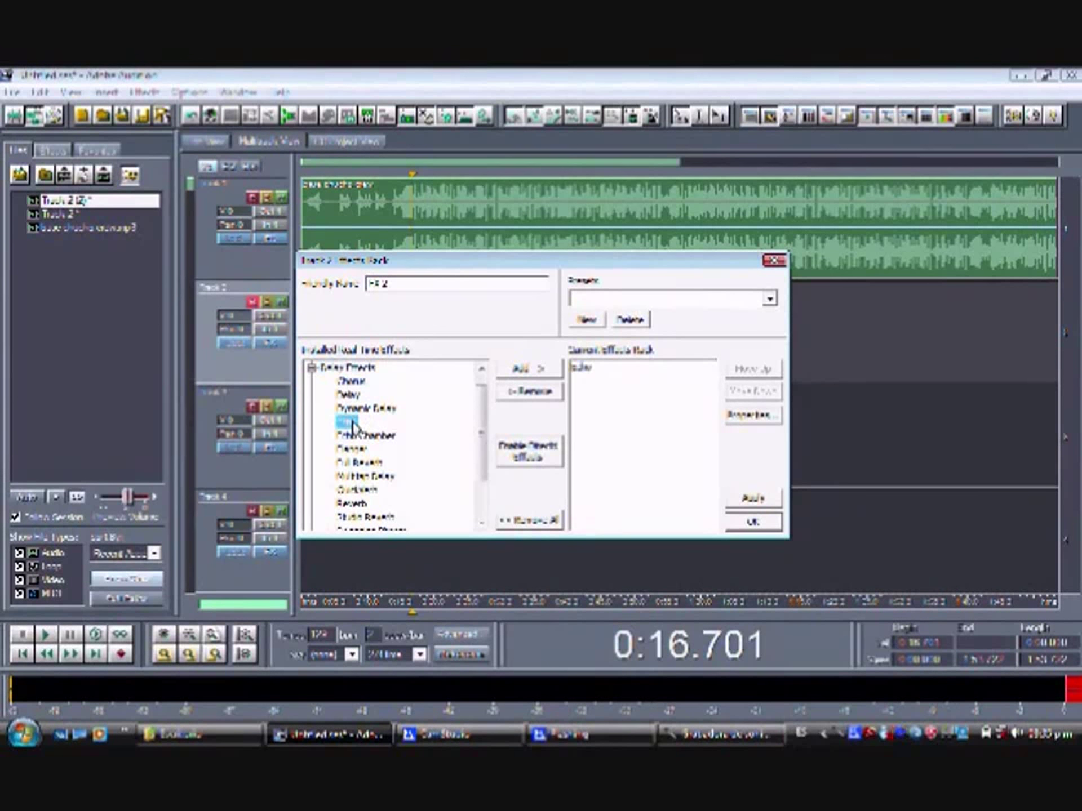
left_click(753, 498)
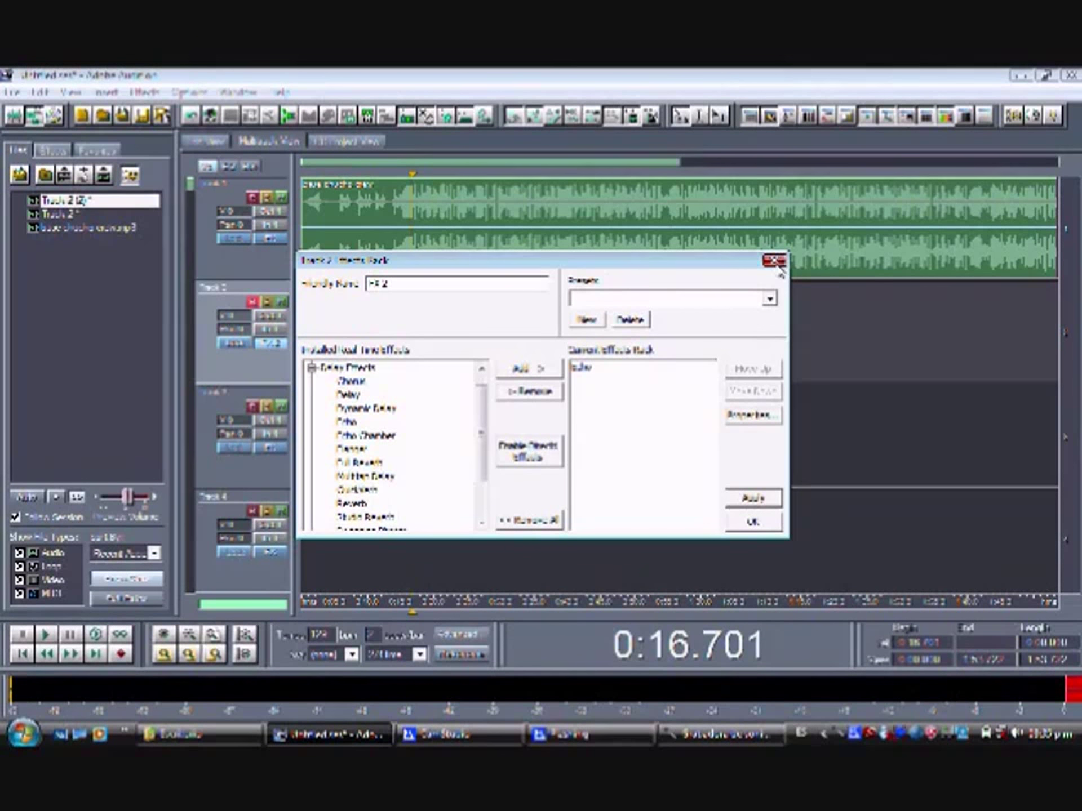
left_click(774, 260)
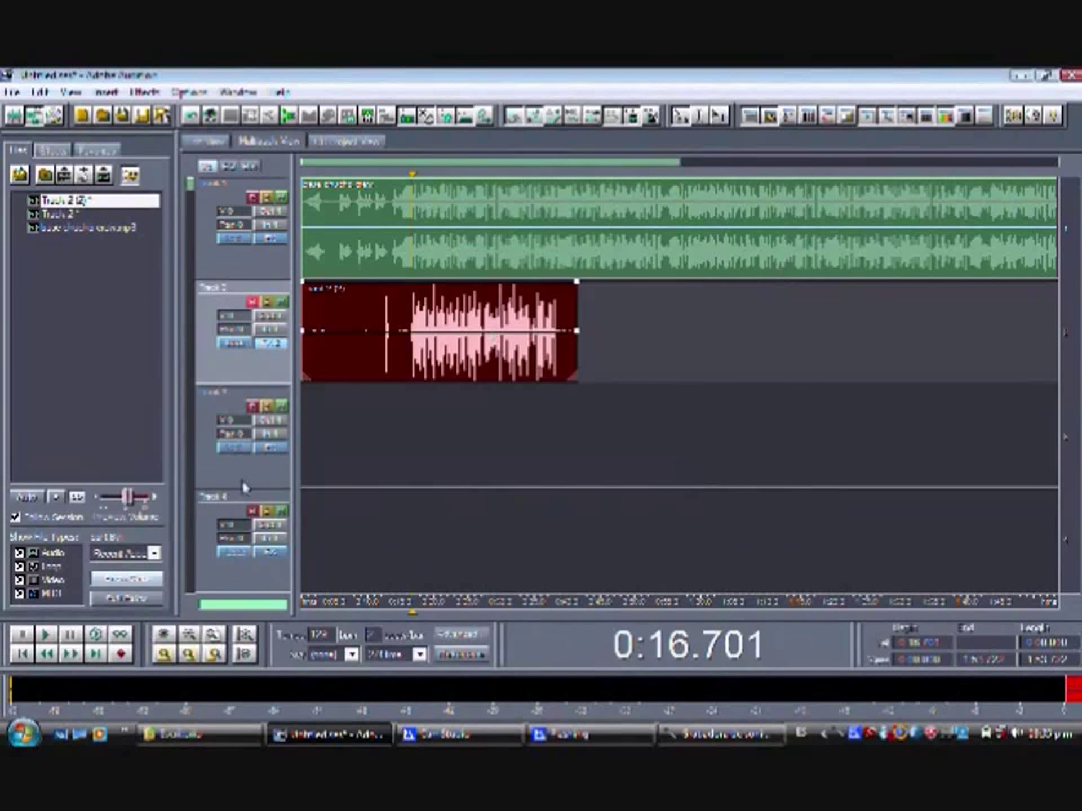
Play the mix from 0:16.701 to about 0:32 to hear the Echo on the vocals.
left_click(47, 636)
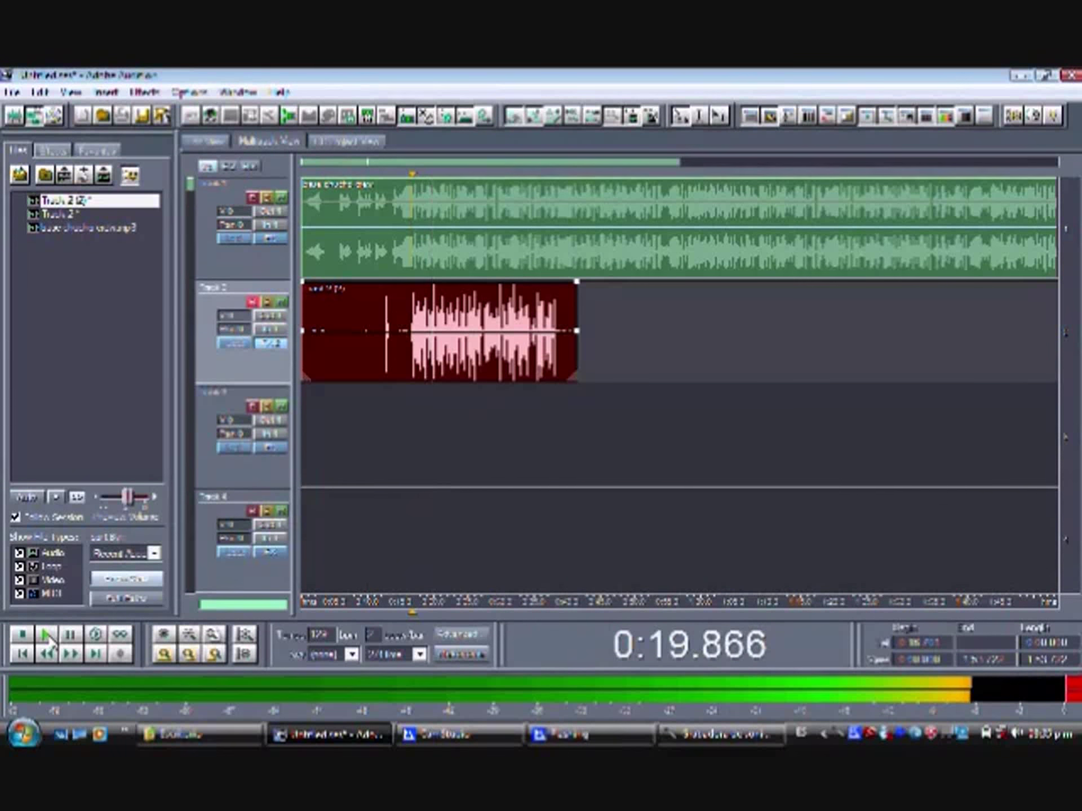
left_click(281, 198)
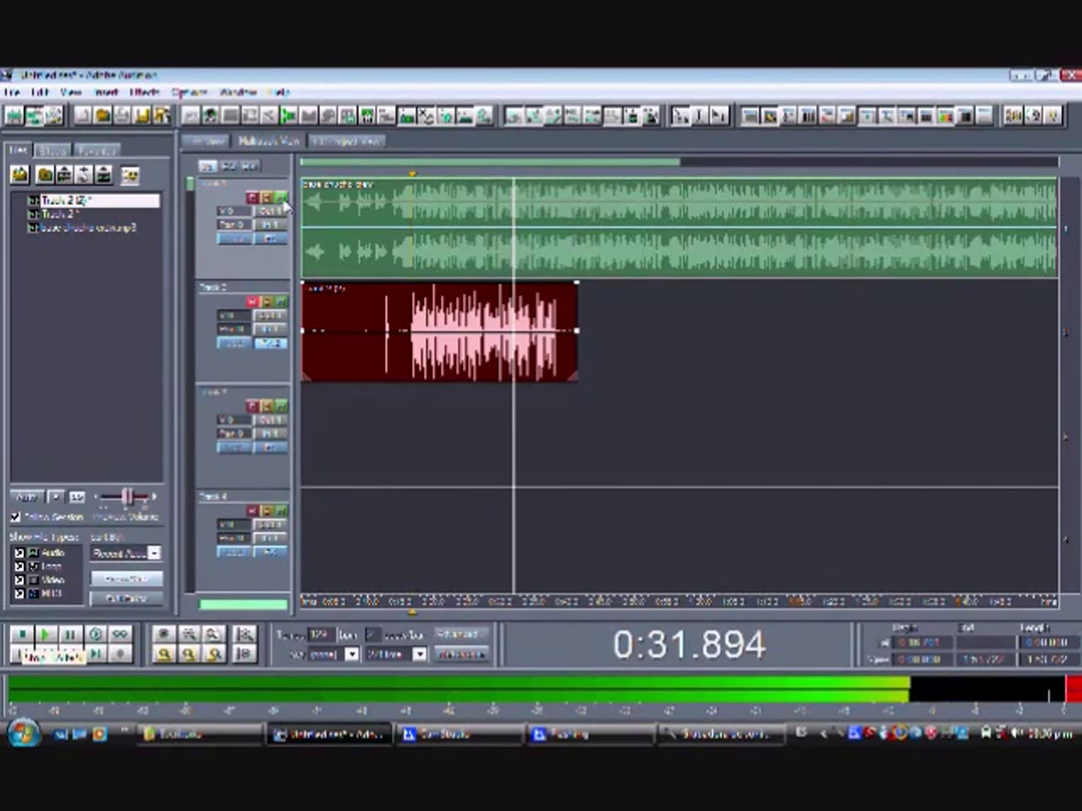
left_click(22, 635)
Export the multitrack mix as an MP3 audio file named Untitled without saving the session.
left_click(13, 91)
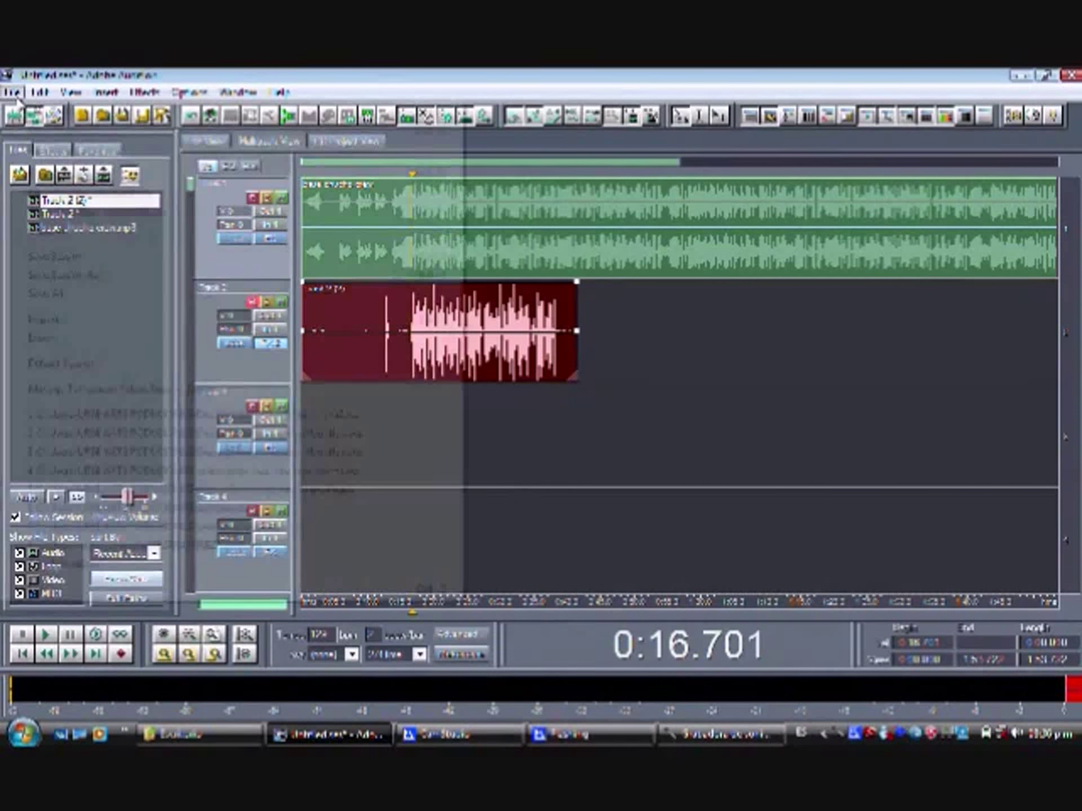
mouse_move(117, 343)
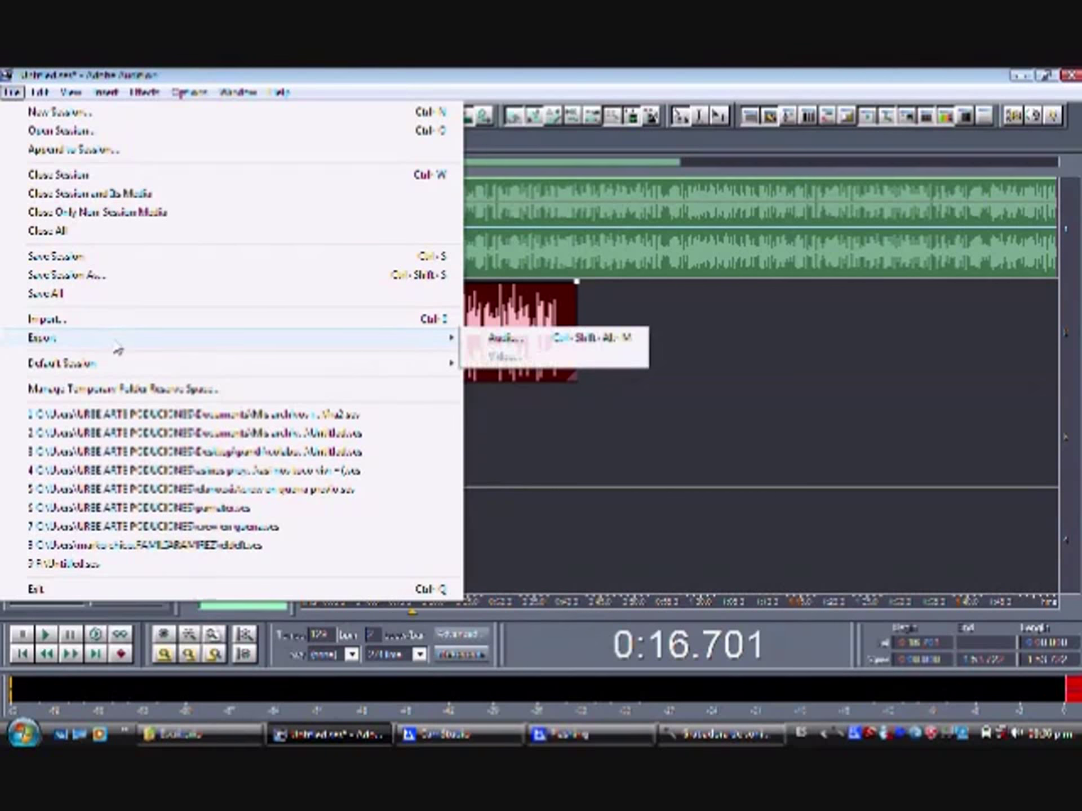
left_click(496, 340)
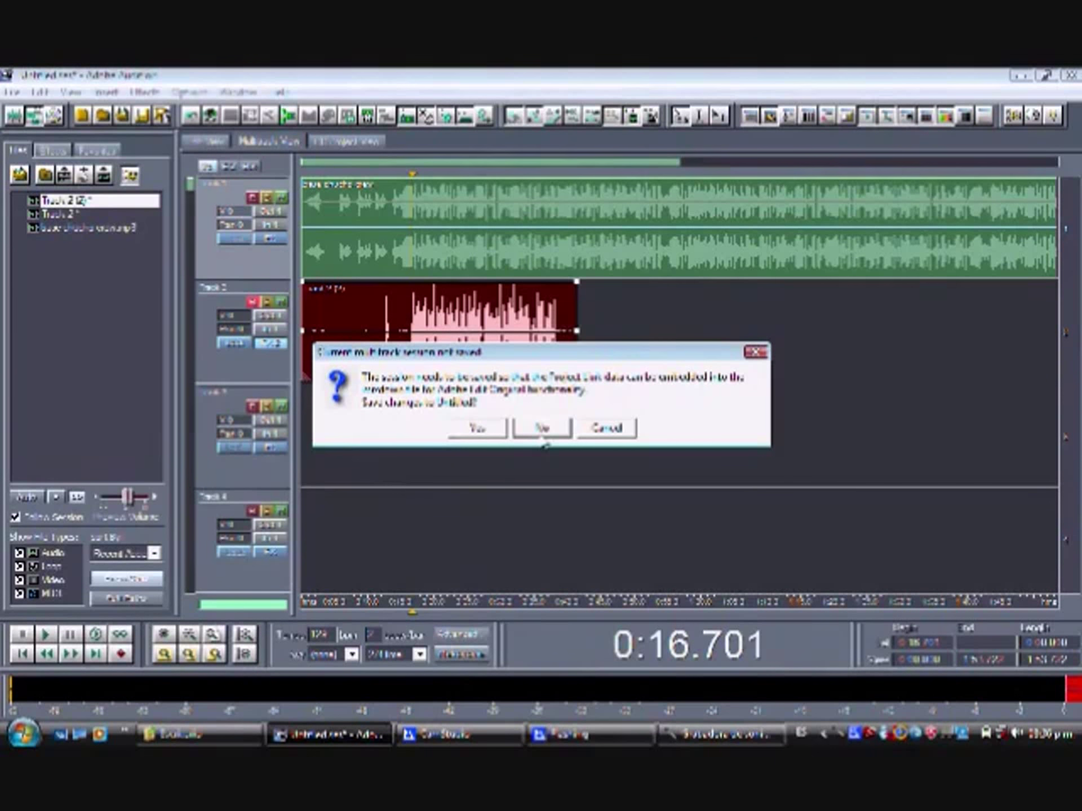
left_click(543, 439)
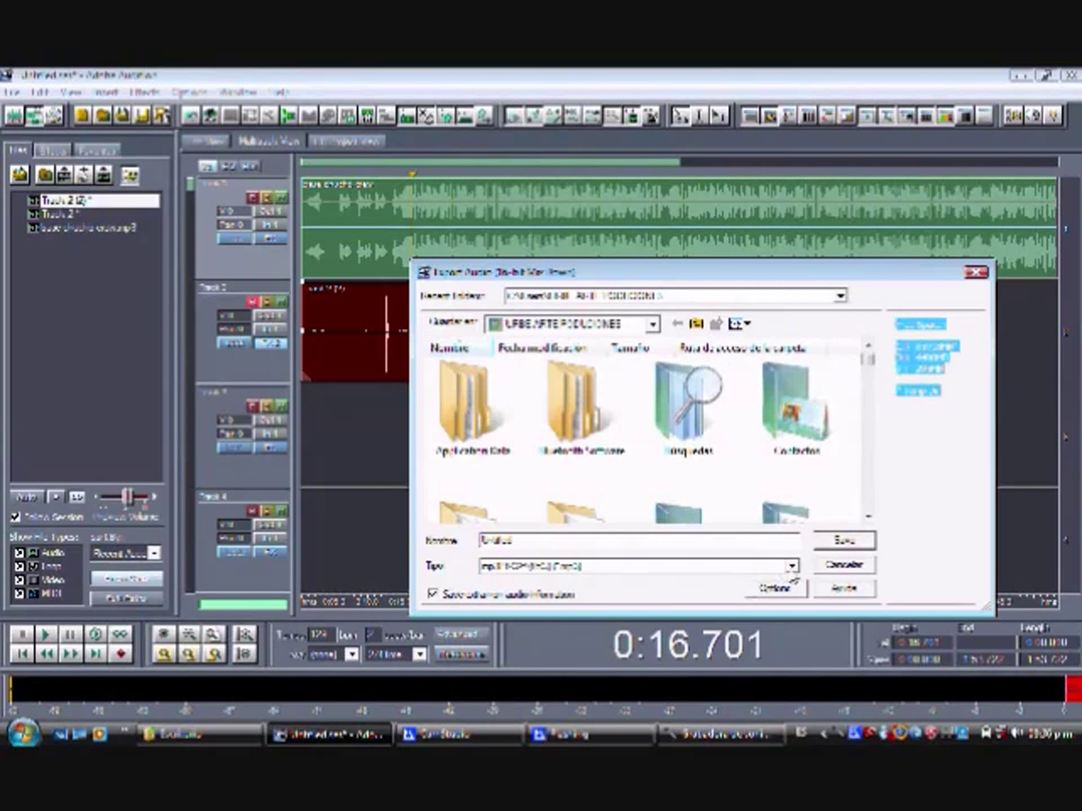
left_click(841, 544)
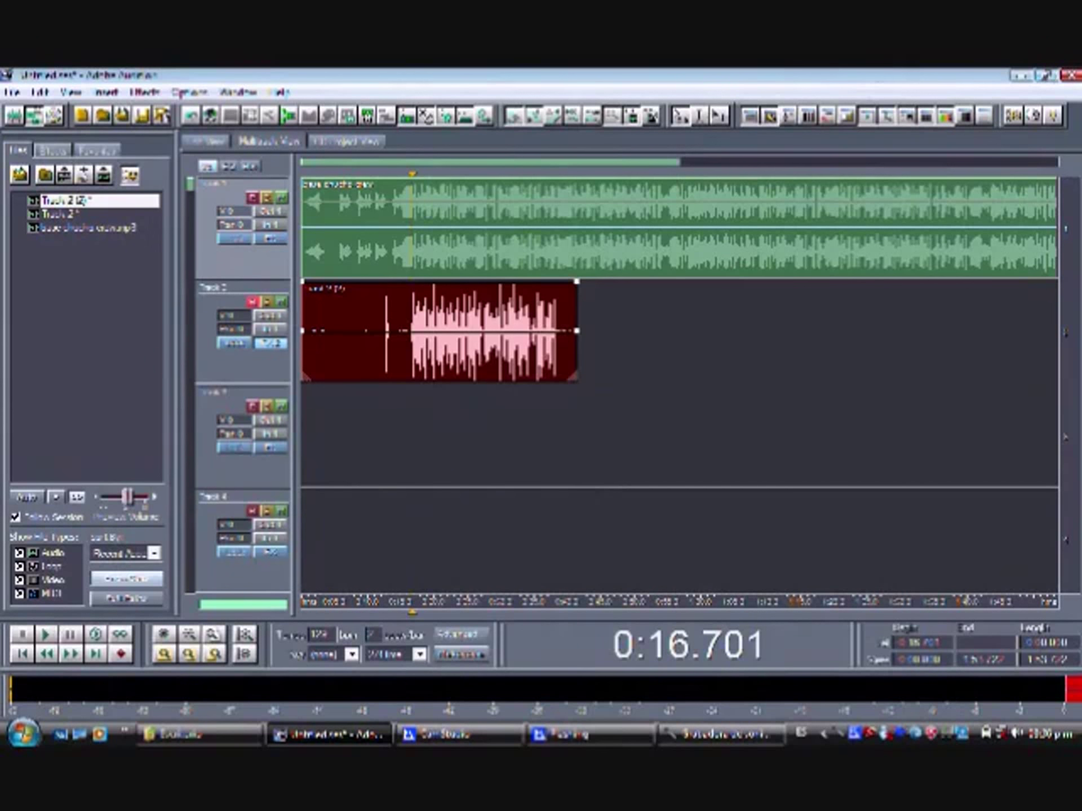
left_click(1026, 77)
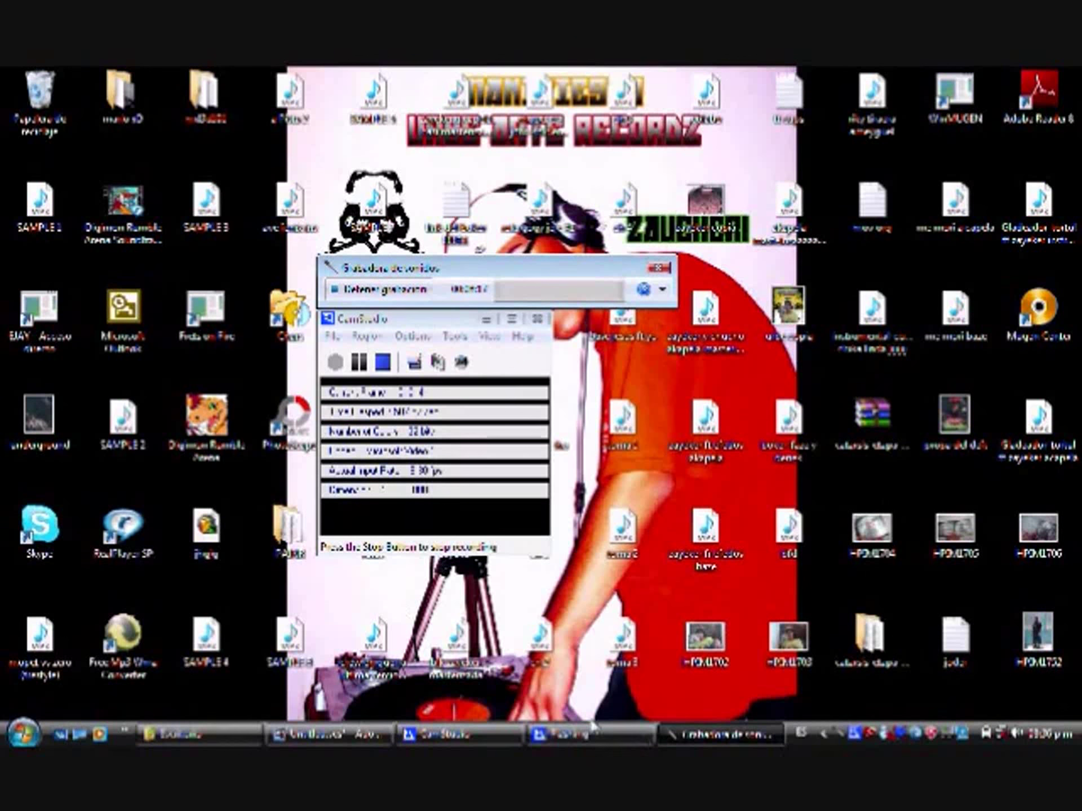
left_click(563, 734)
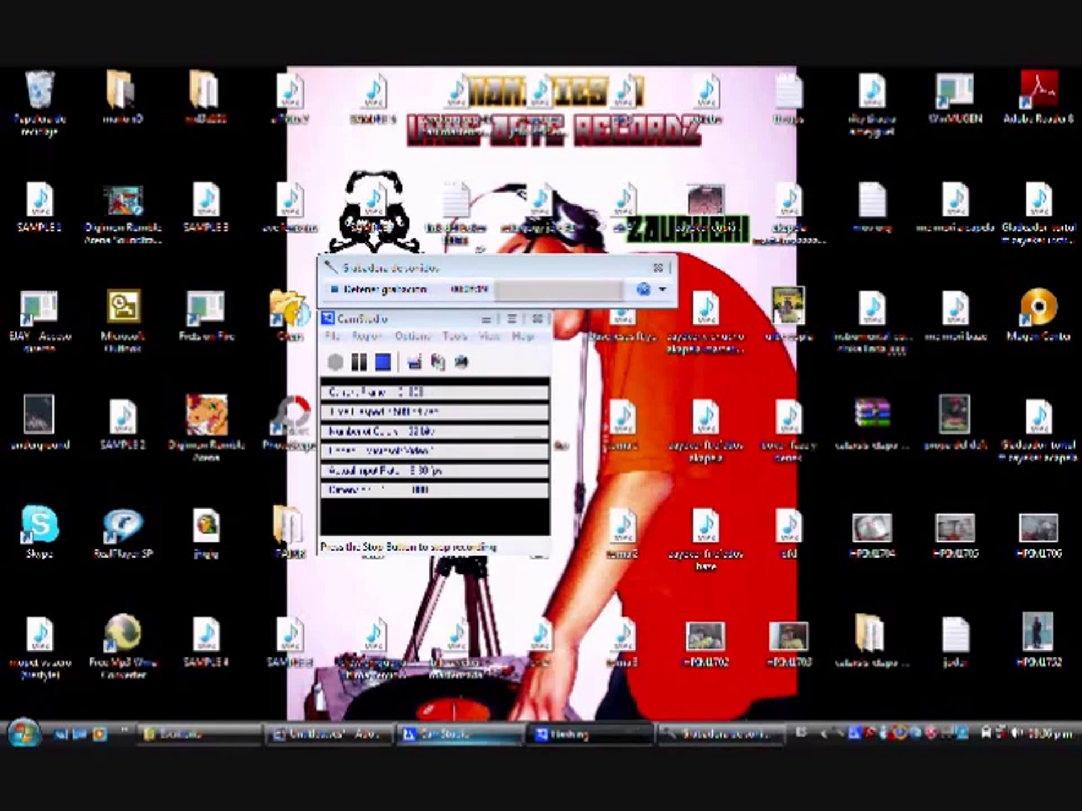
left_click(330, 734)
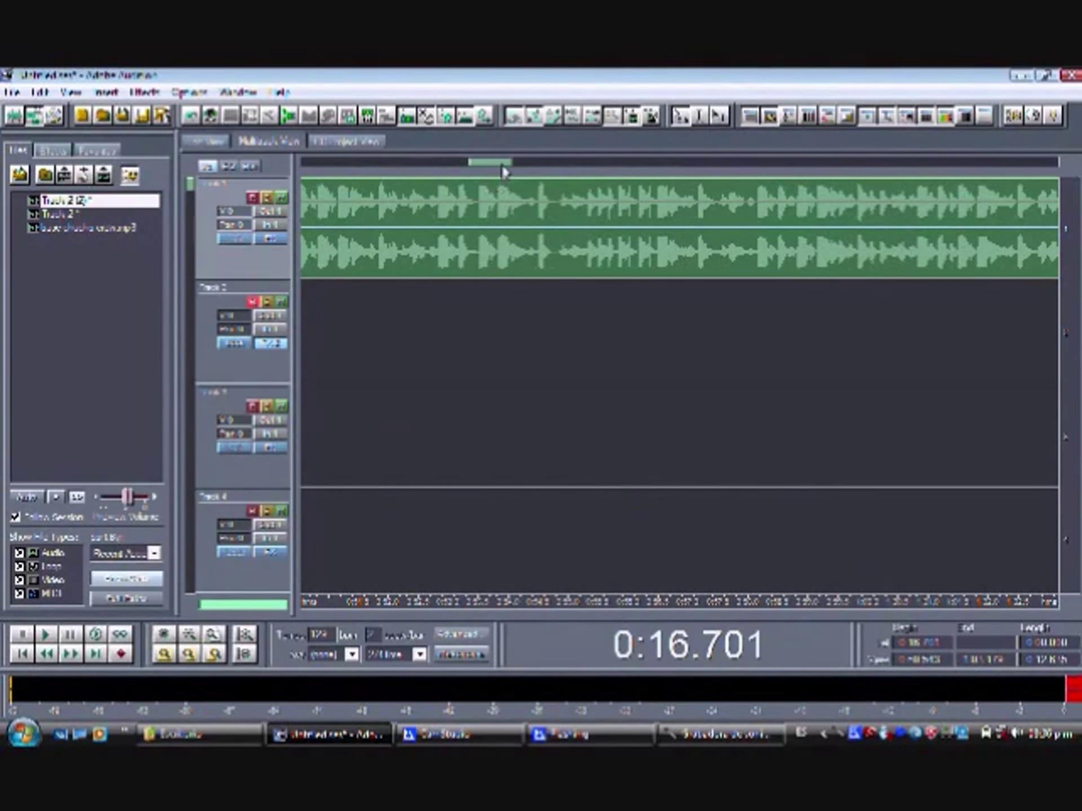
Open the Track 2 (2) vocal clip for waveform editing.
left_click_drag(504, 169, 381, 151)
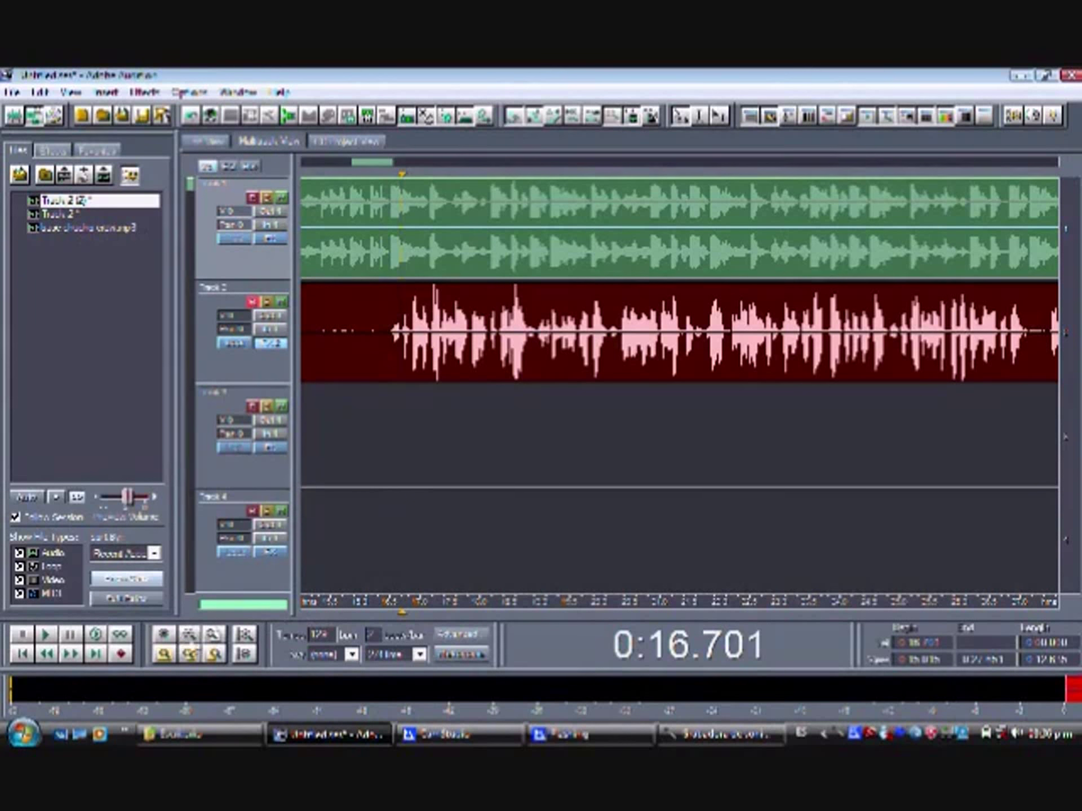
left_click(189, 635)
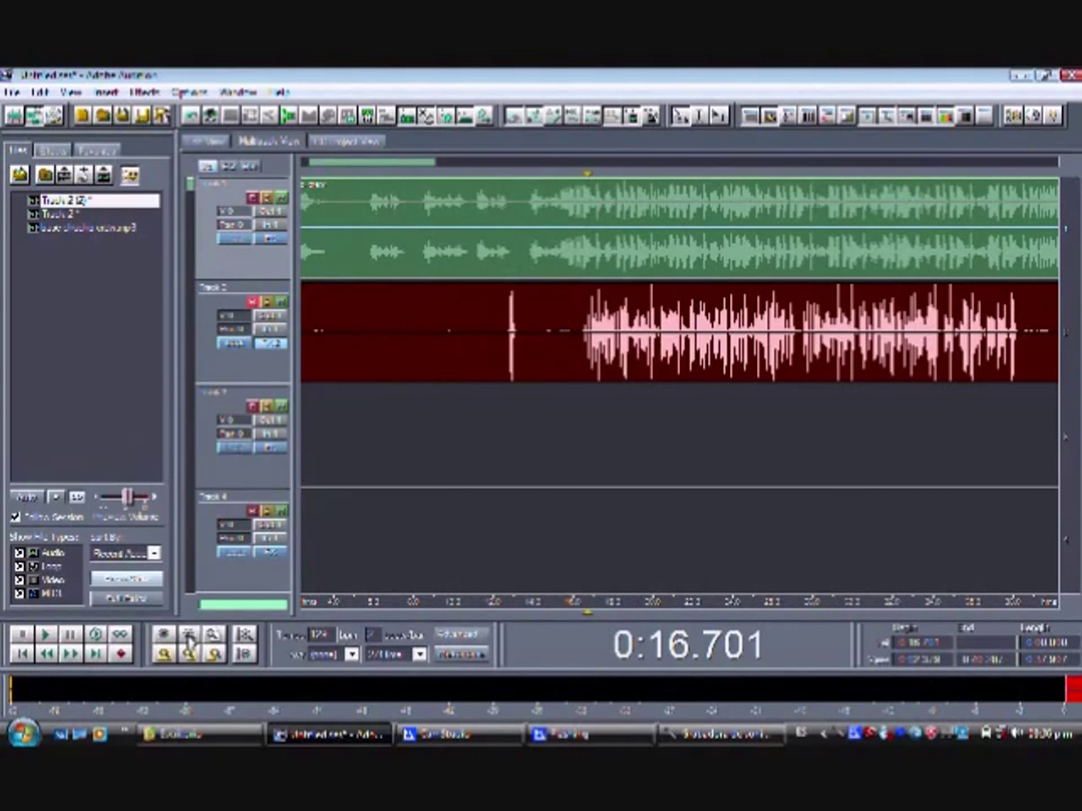
double_click(578, 333)
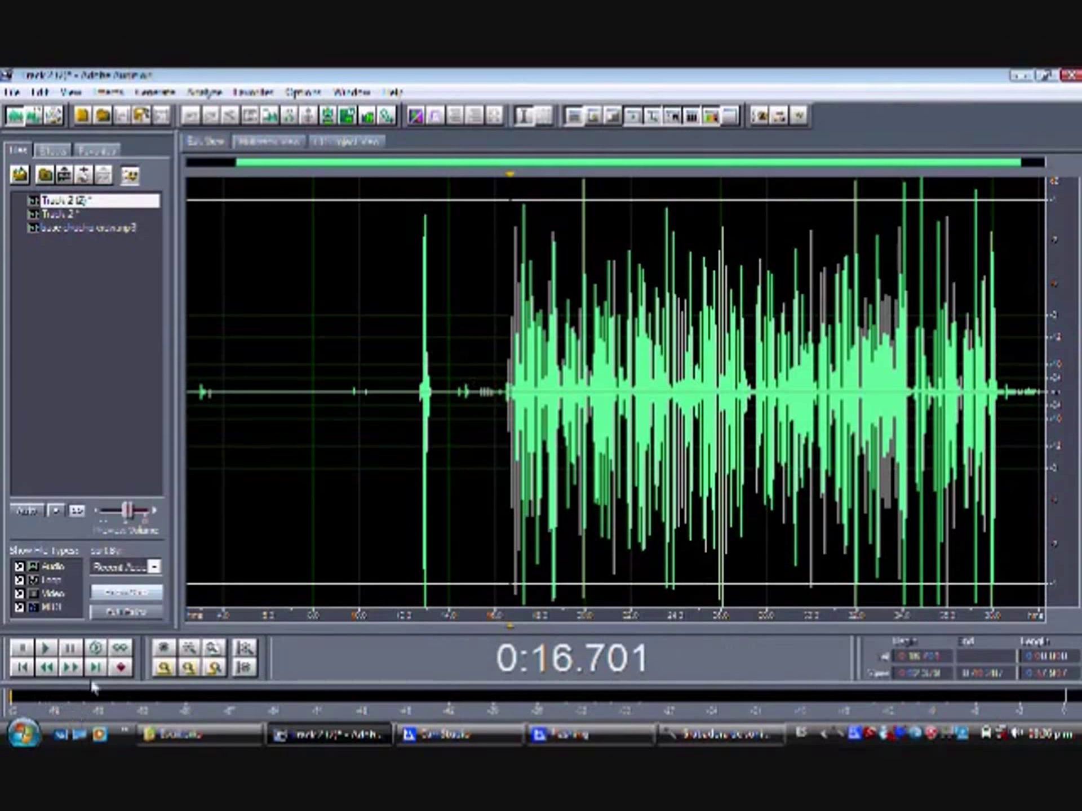
Normalize the vocal peak from 0:16.827 to about 0:16.957 with the current Normalize settings.
left_click(163, 648)
left_click(163, 648)
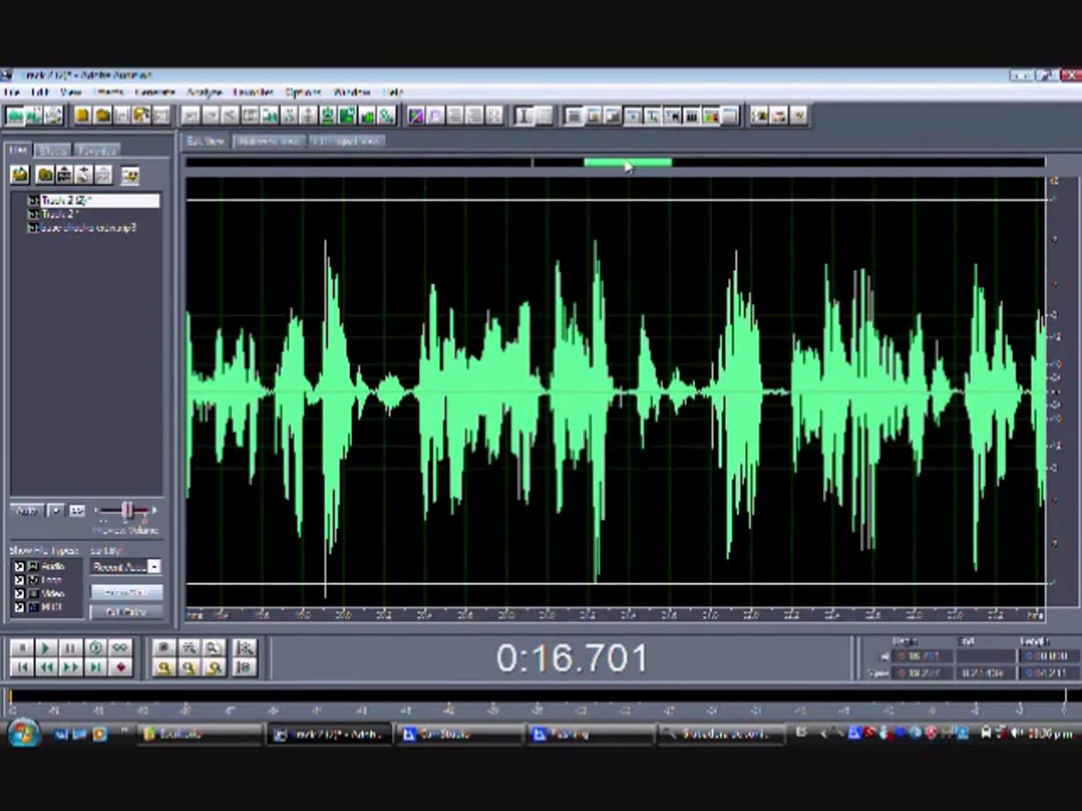
left_click_drag(627, 172, 553, 176)
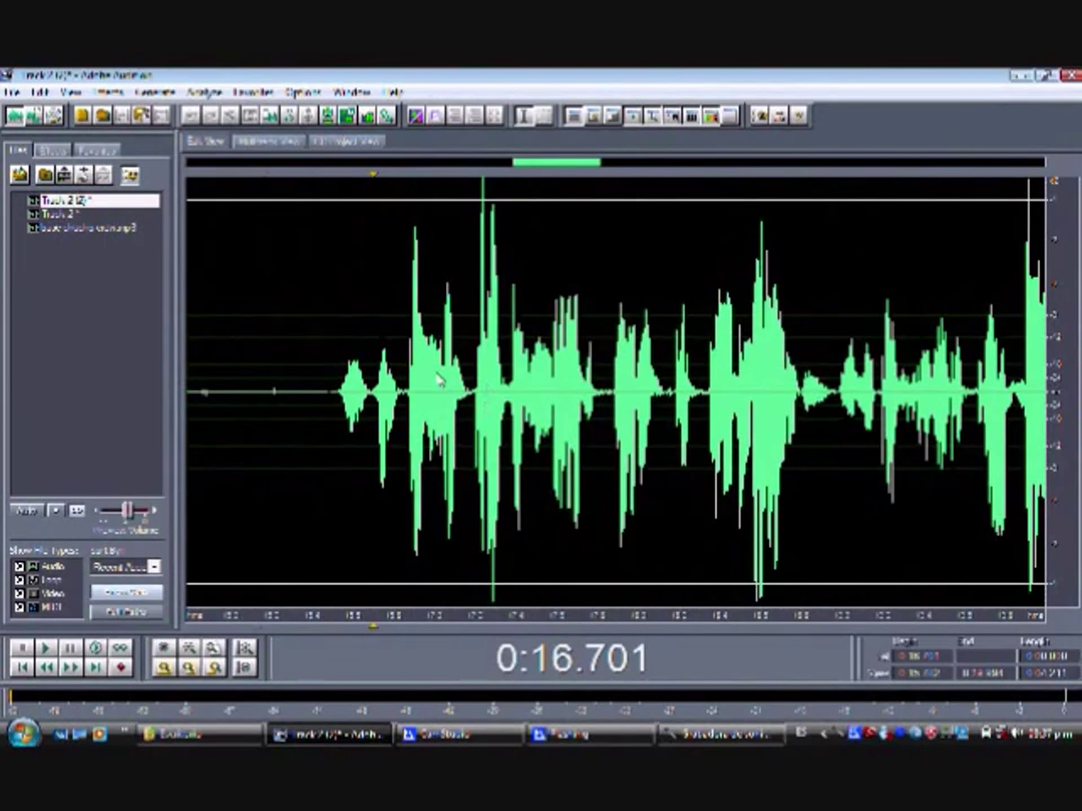
left_click_drag(401, 354, 426, 364)
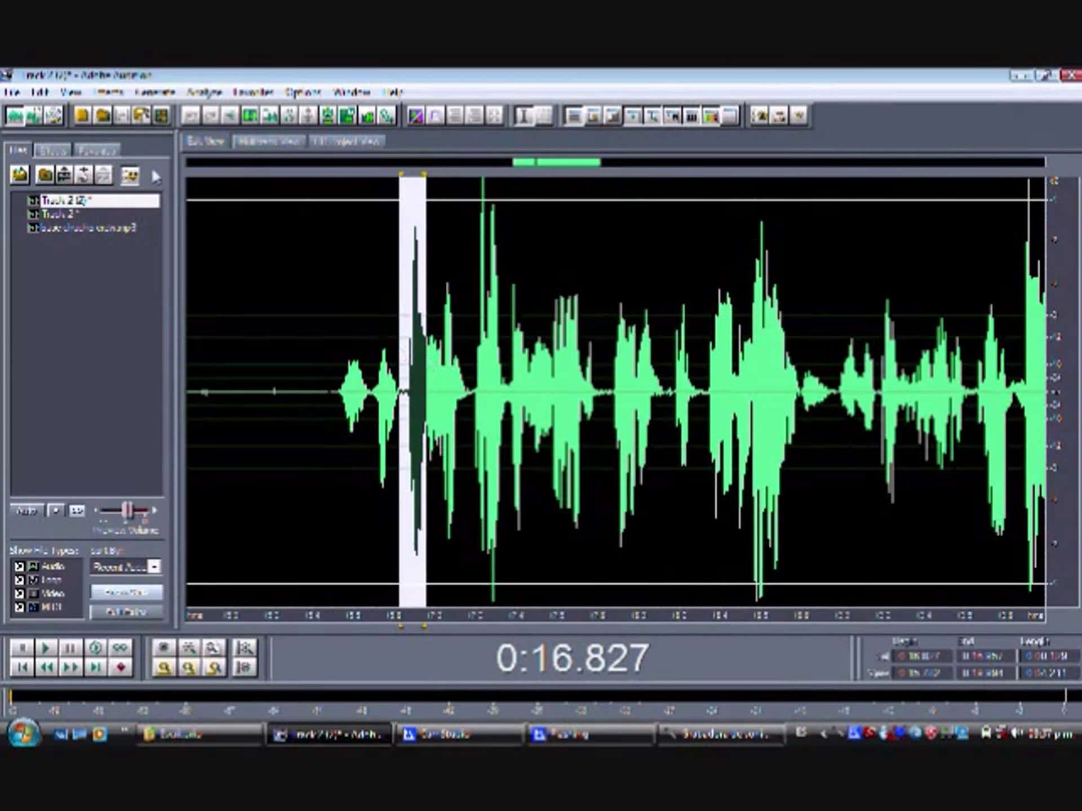
left_click(109, 92)
mouse_move(145, 176)
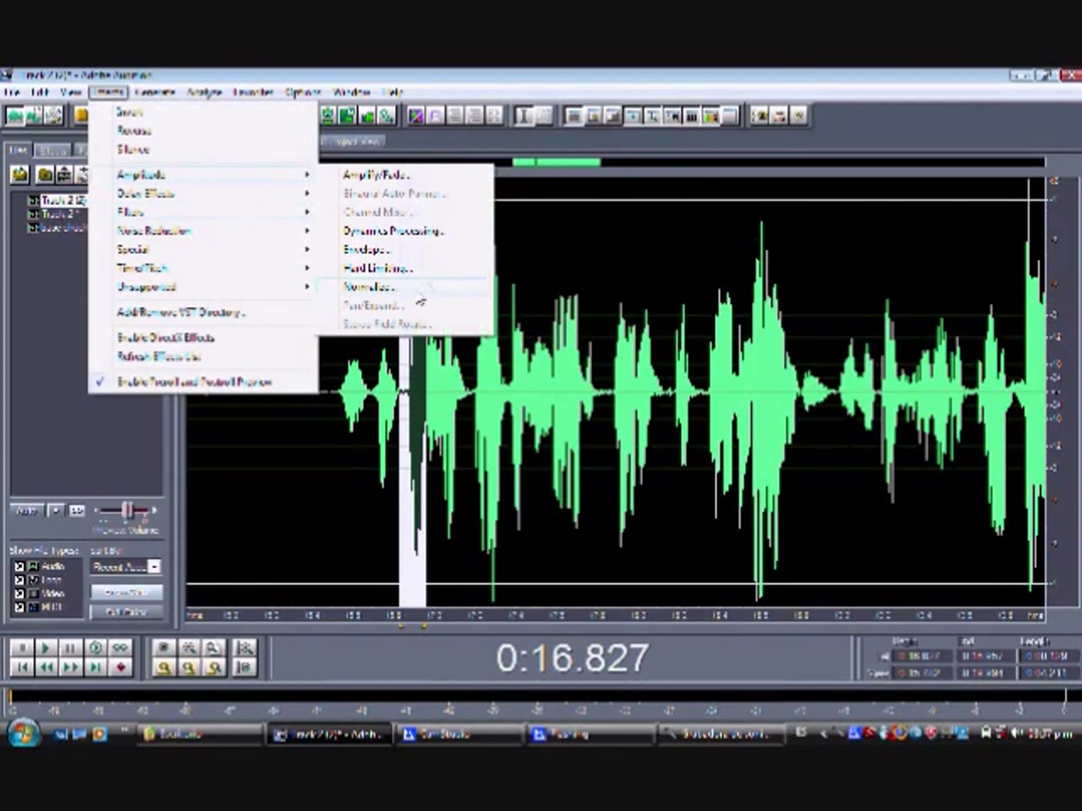
left_click(415, 289)
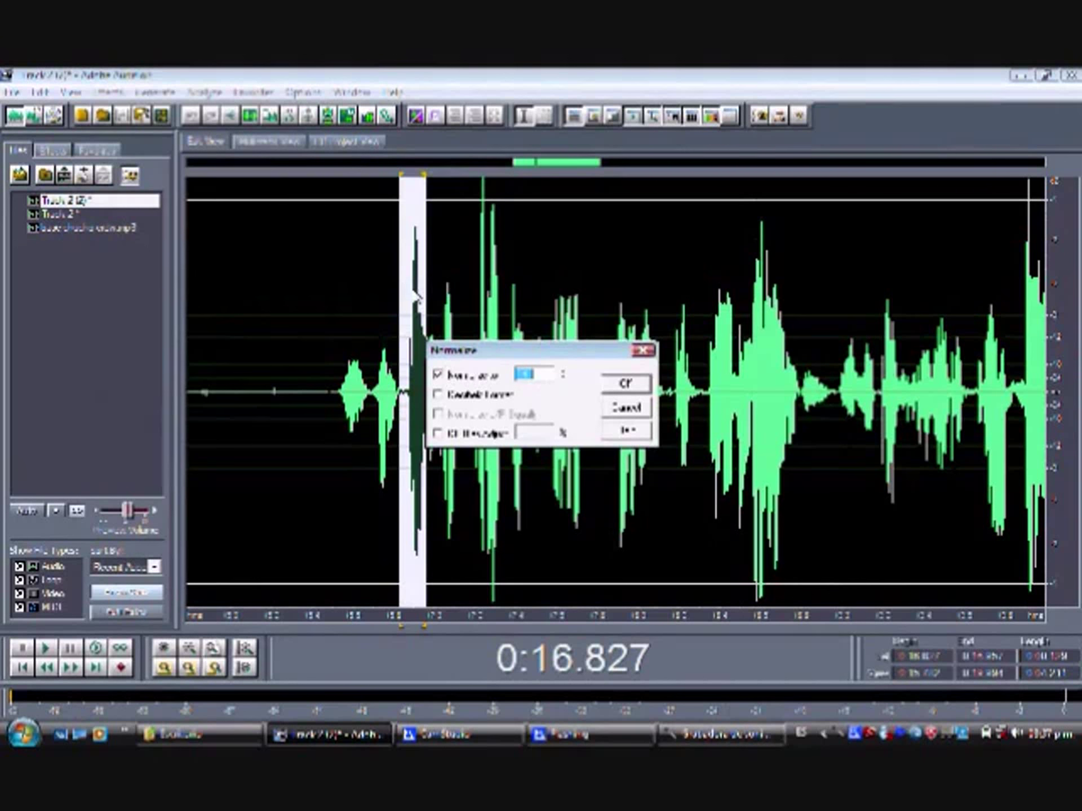
key("Return")
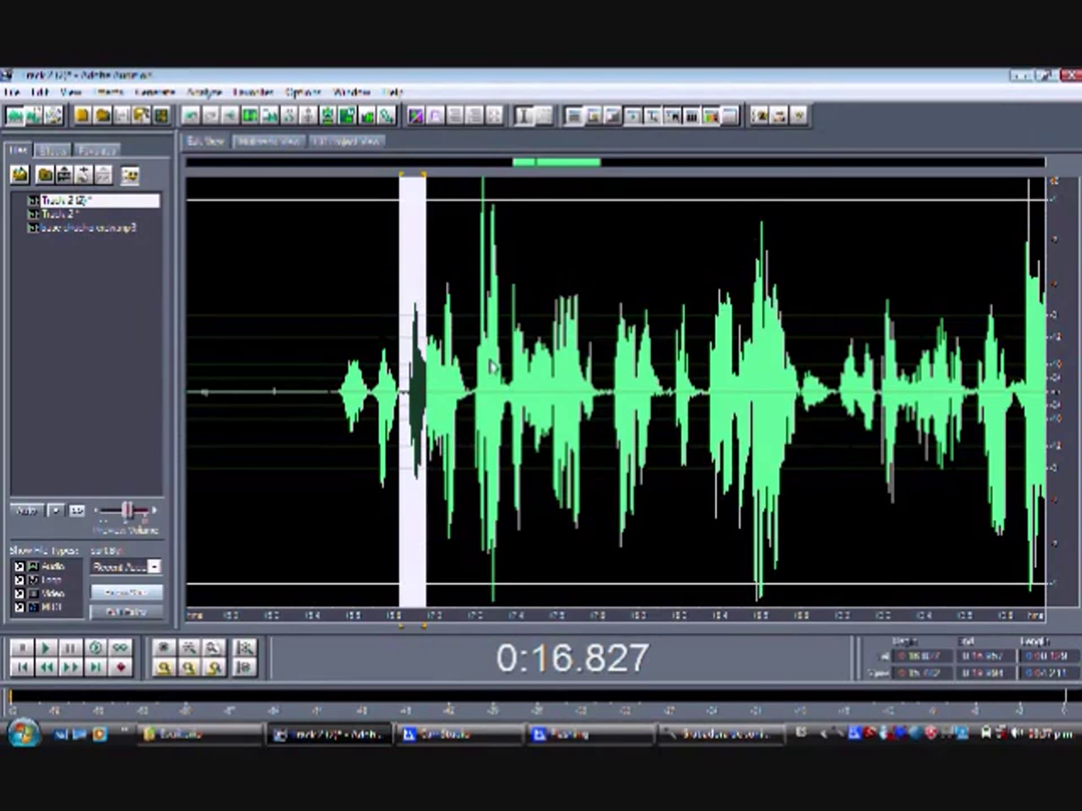
Repeat Normalize separately on the vocal peaks from 0:17.200 to about 0:17.327 and from 0:17.040 to about 0:17.119.
left_click(475, 367)
left_click_drag(475, 367, 503, 373)
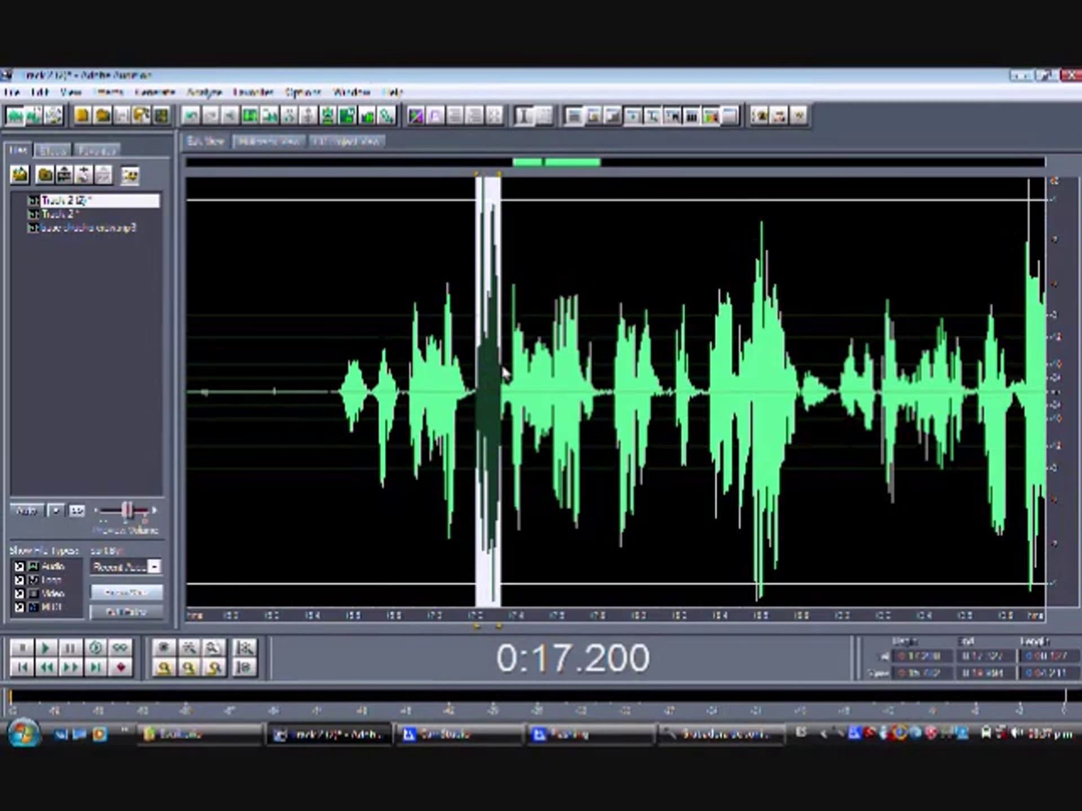
key("F2")
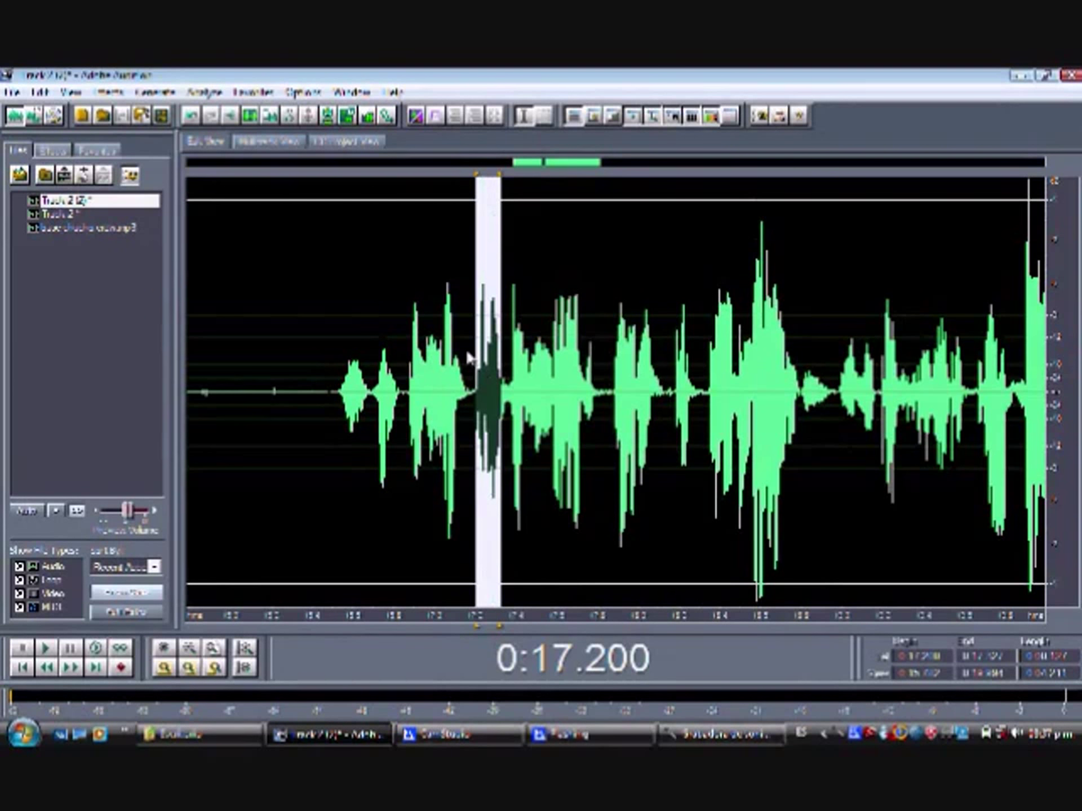
left_click_drag(443, 344, 456, 346)
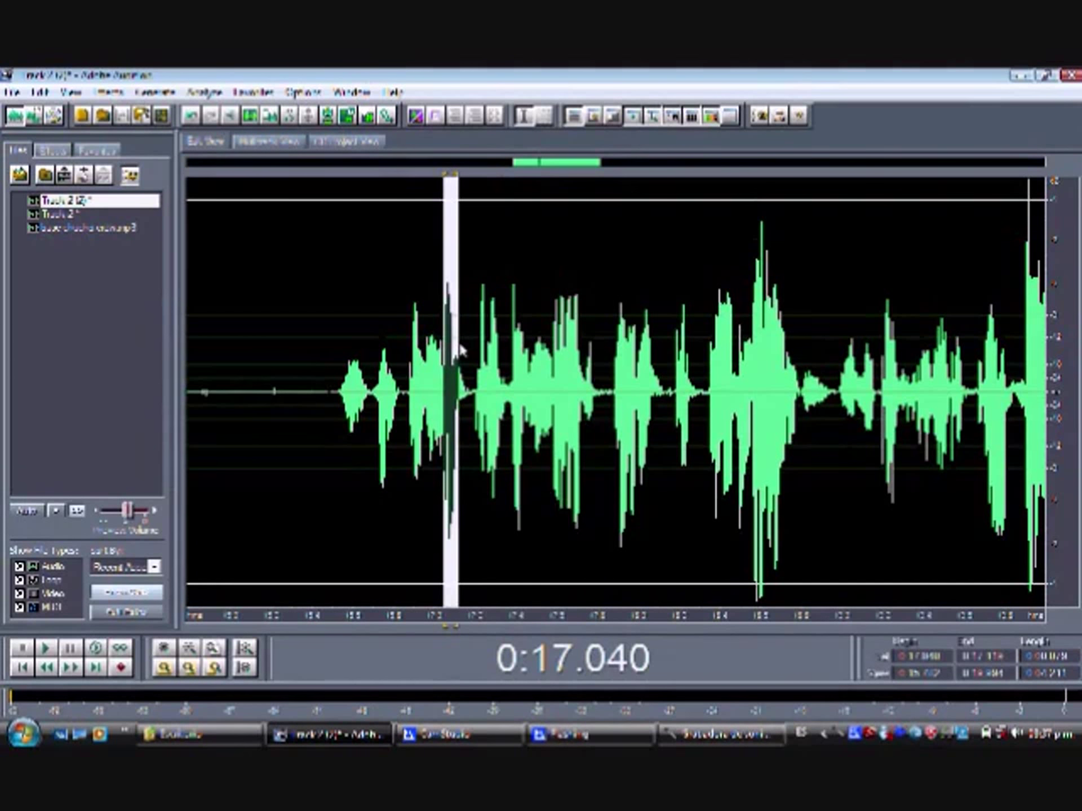
key("F2")
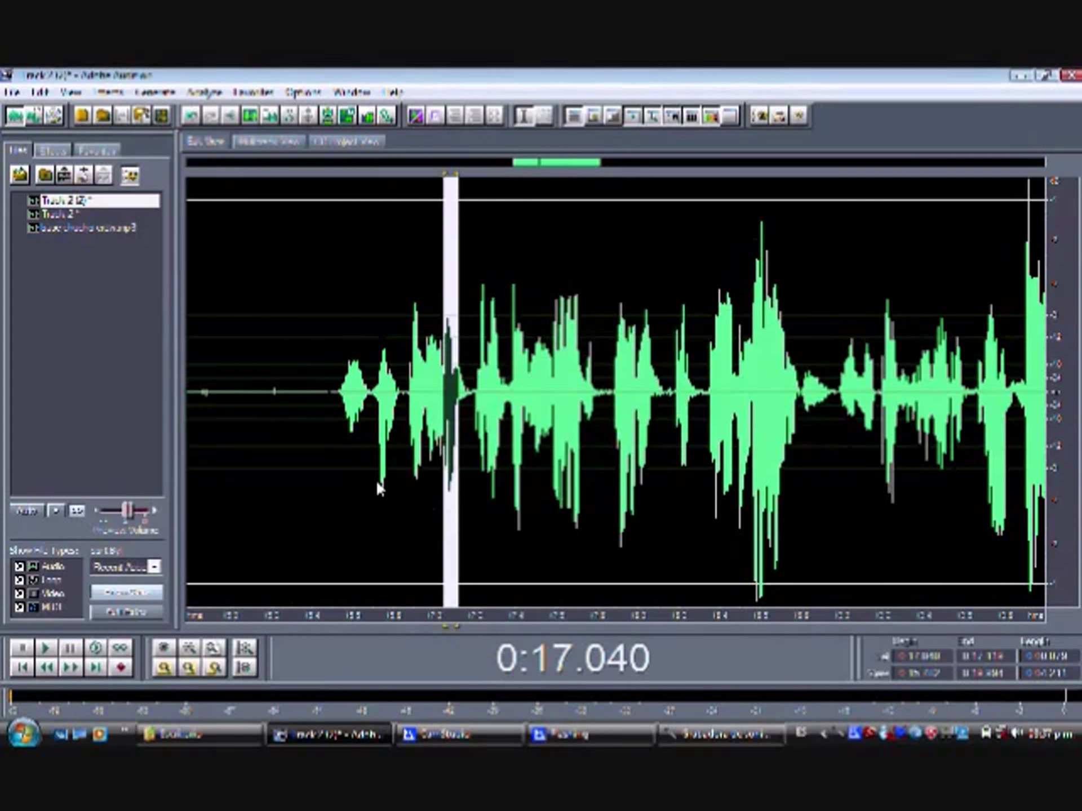
Repeat Normalize on the short peak at 0:16.715 and on the loud vocal peaks from about 0:17.36 to 0:18.000.
left_click_drag(377, 488, 389, 498)
key("F2")
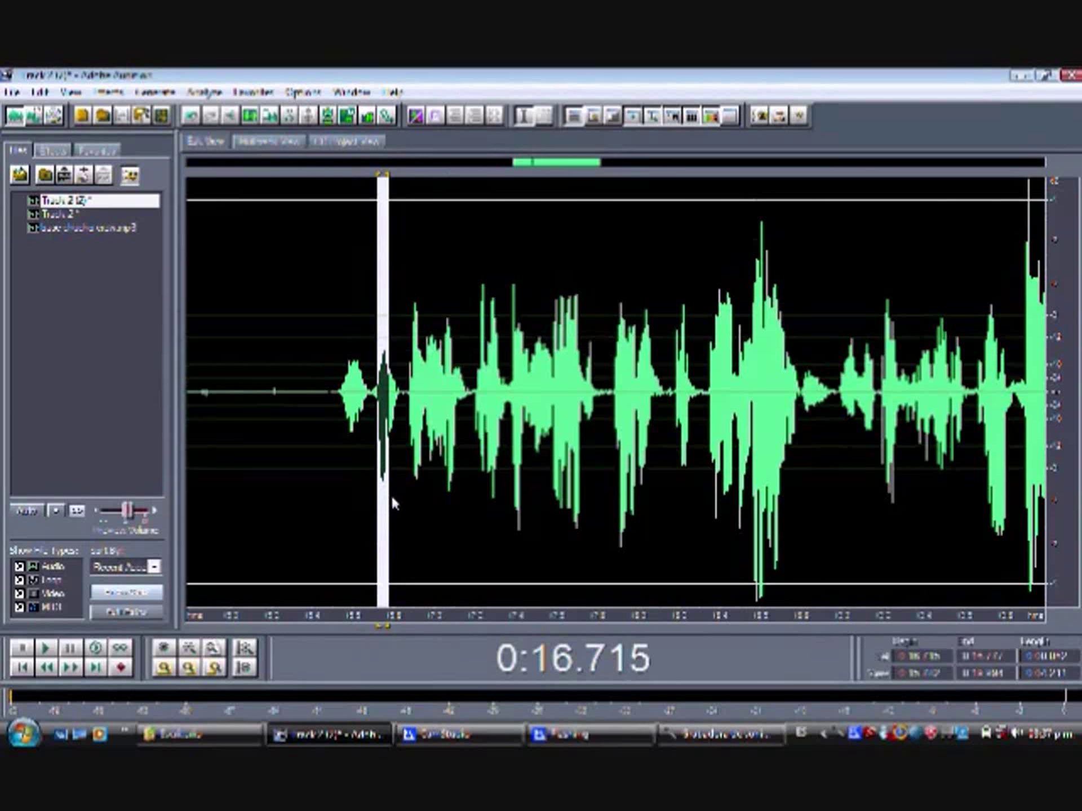
left_click_drag(508, 499, 636, 514)
key("F2")
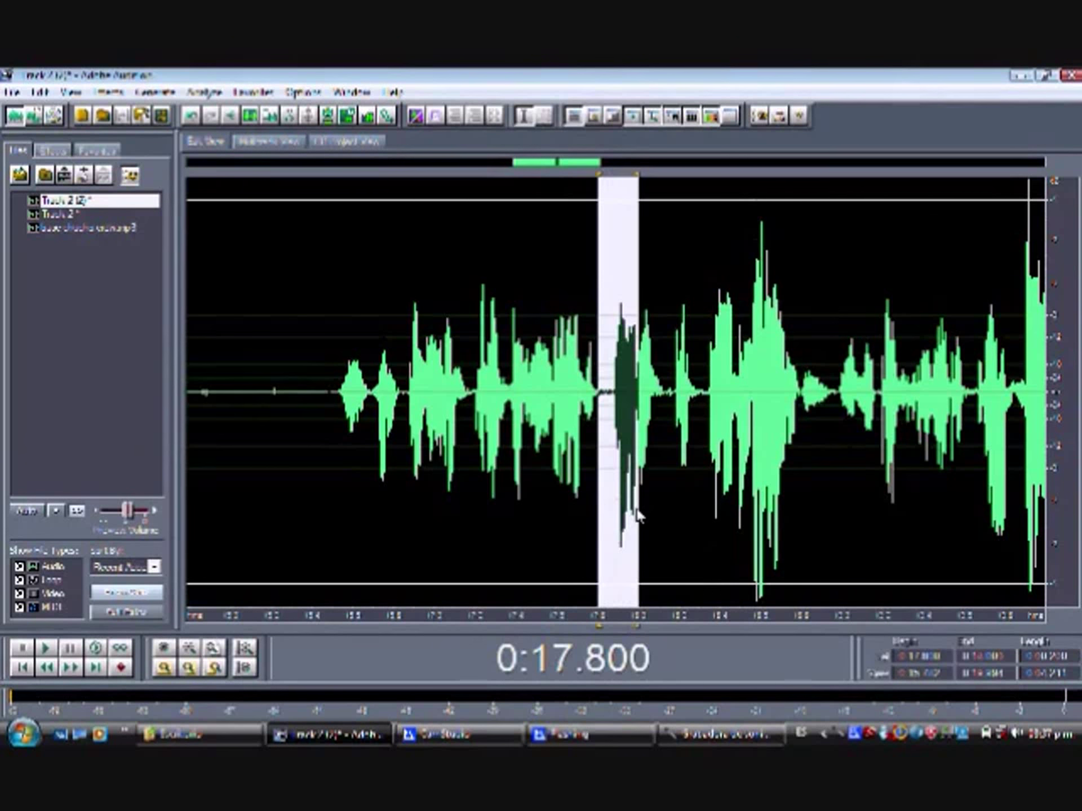
key("F2")
Repeat Normalize section by section on the loud vocal peaks from about 0:18.35 to 0:18.7.
left_click_drag(710, 520, 747, 510)
key("F2")
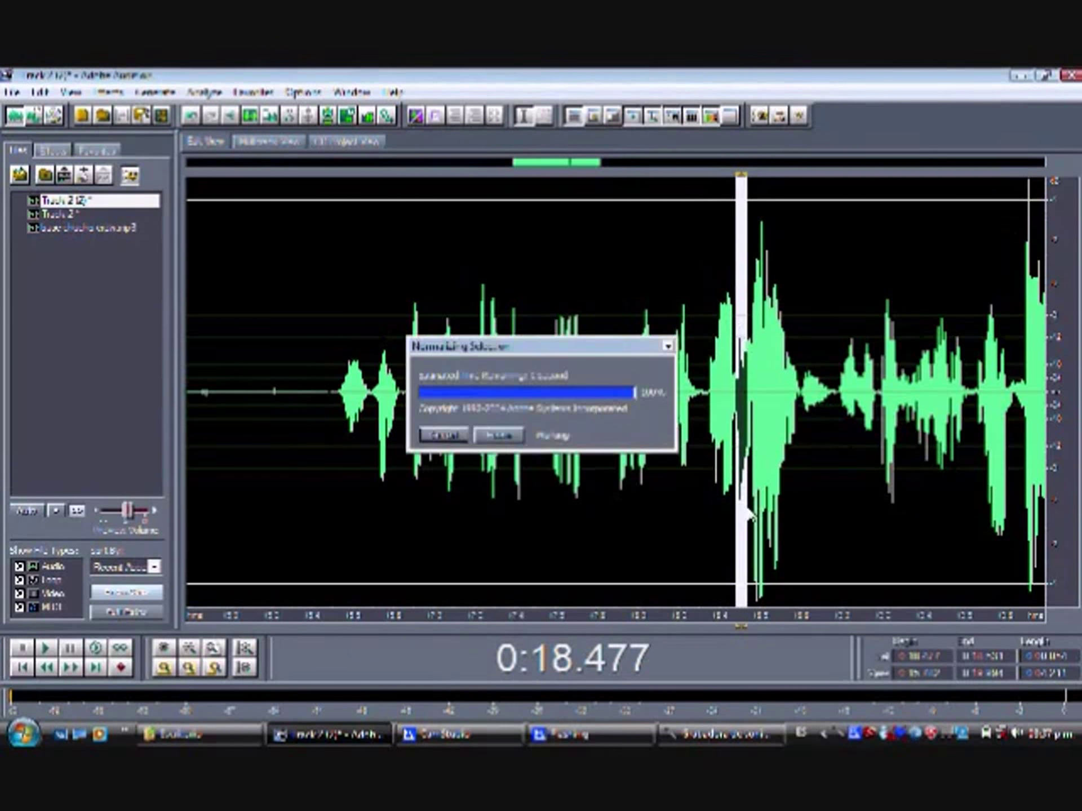
left_click_drag(751, 509, 781, 540)
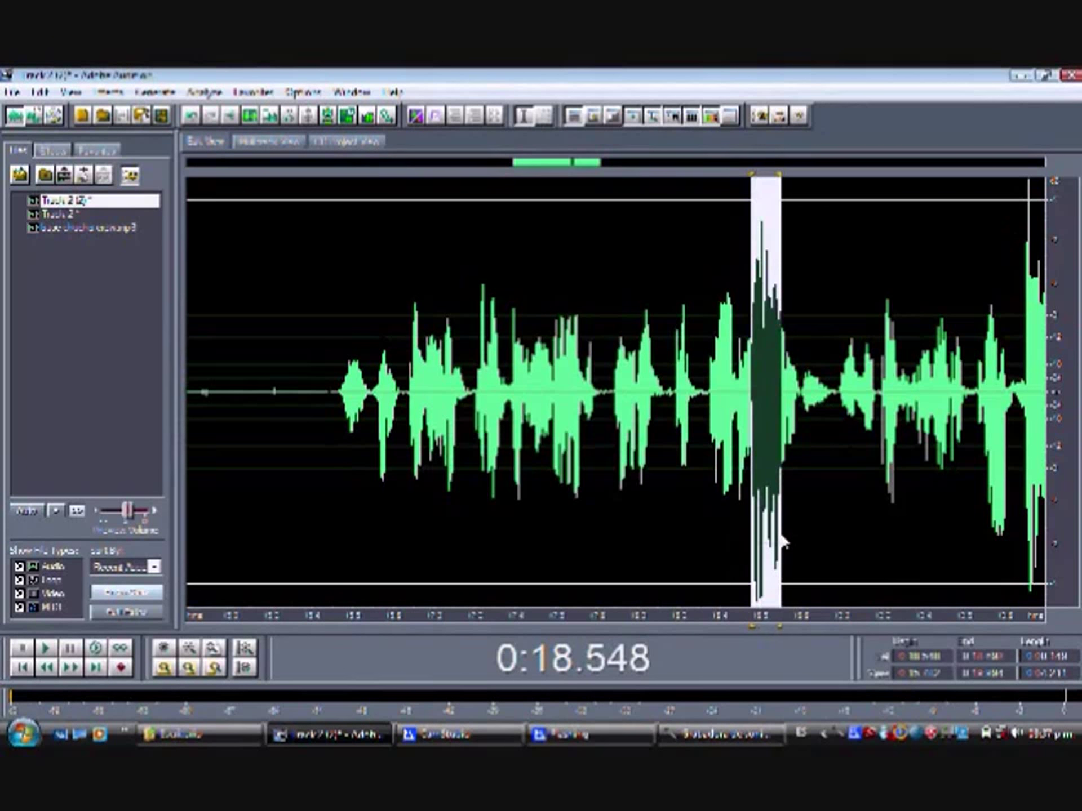
key("F2")
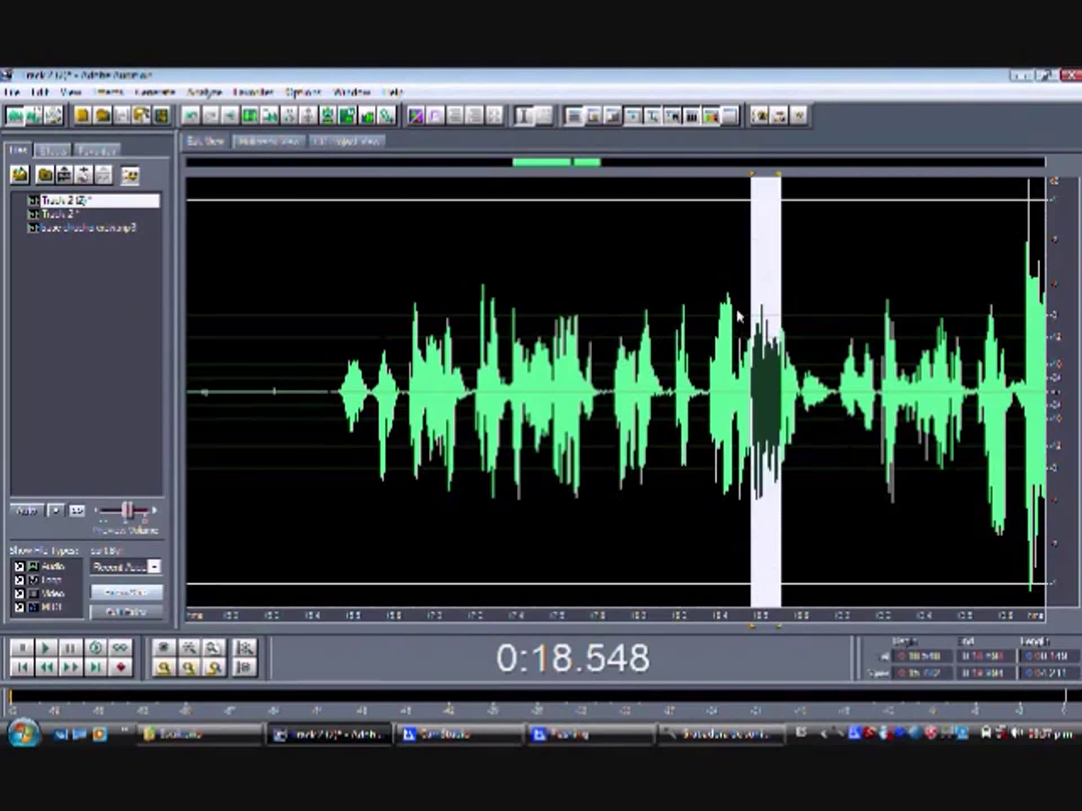
Normalize the vocal peak from 0:19.169 to about 0:19.265 and, separately, the loud peaks from about 0:19.68 to 0:20.04.
left_click_drag(579, 163, 605, 163)
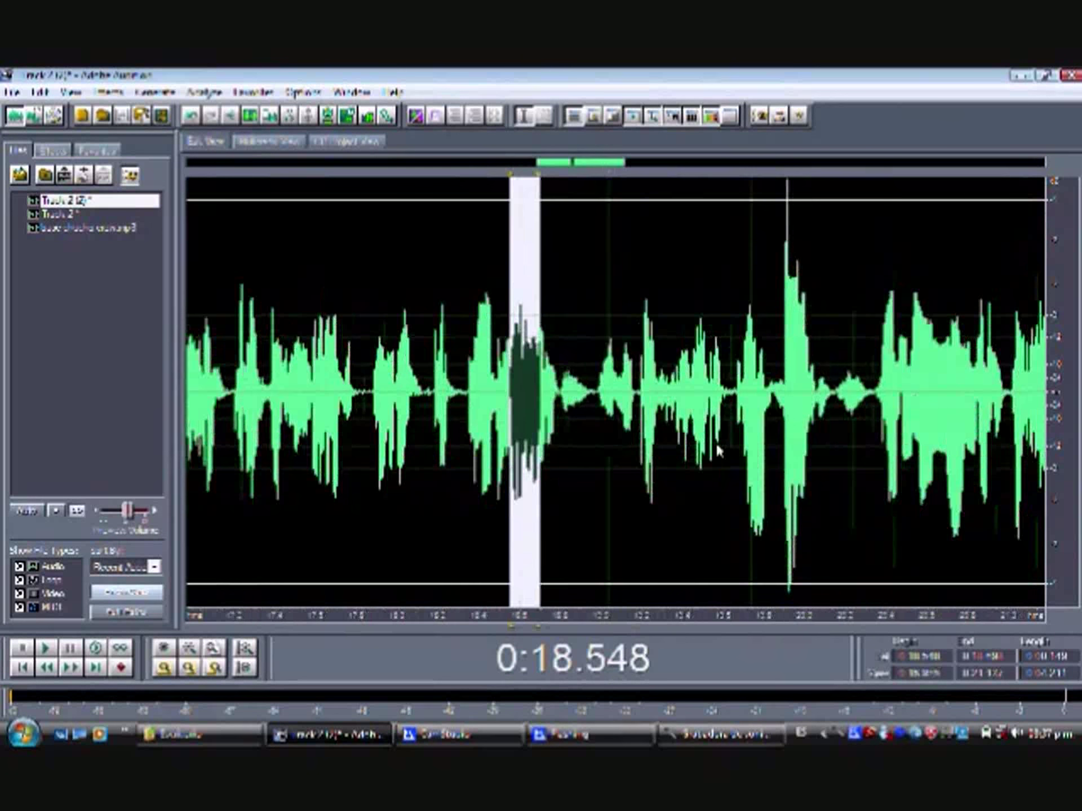
left_click_drag(632, 474, 655, 491)
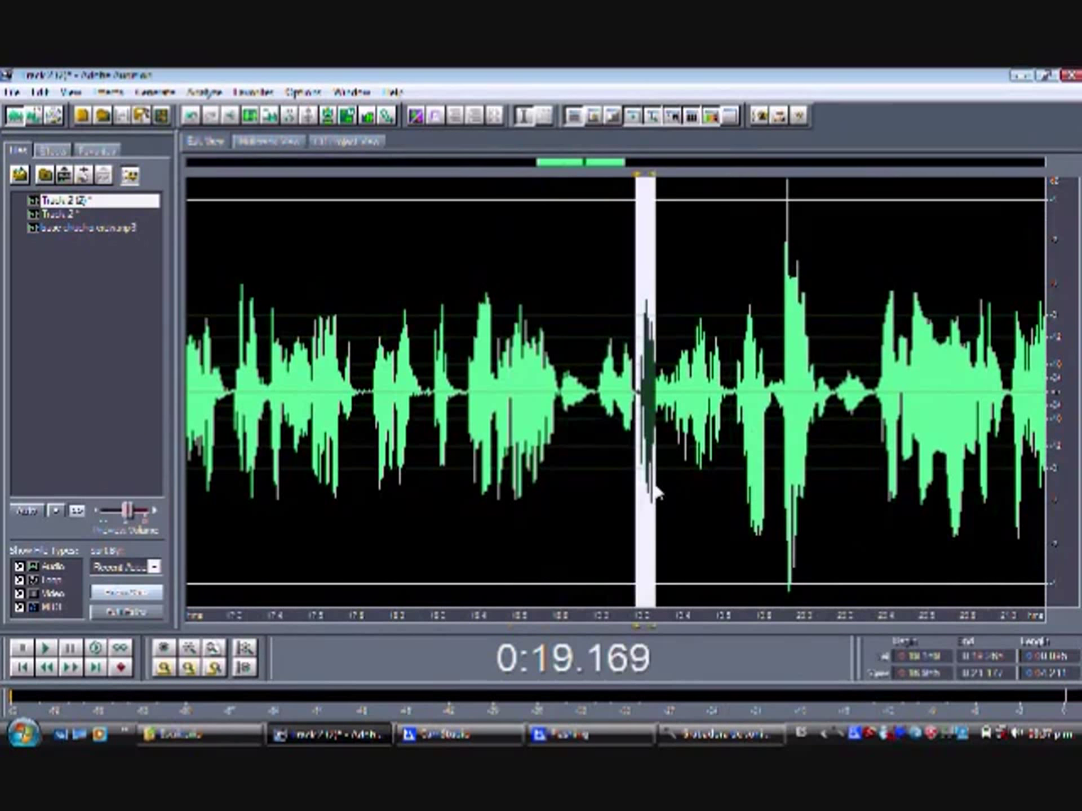
key("F2")
left_click_drag(740, 479, 814, 526)
key("F2")
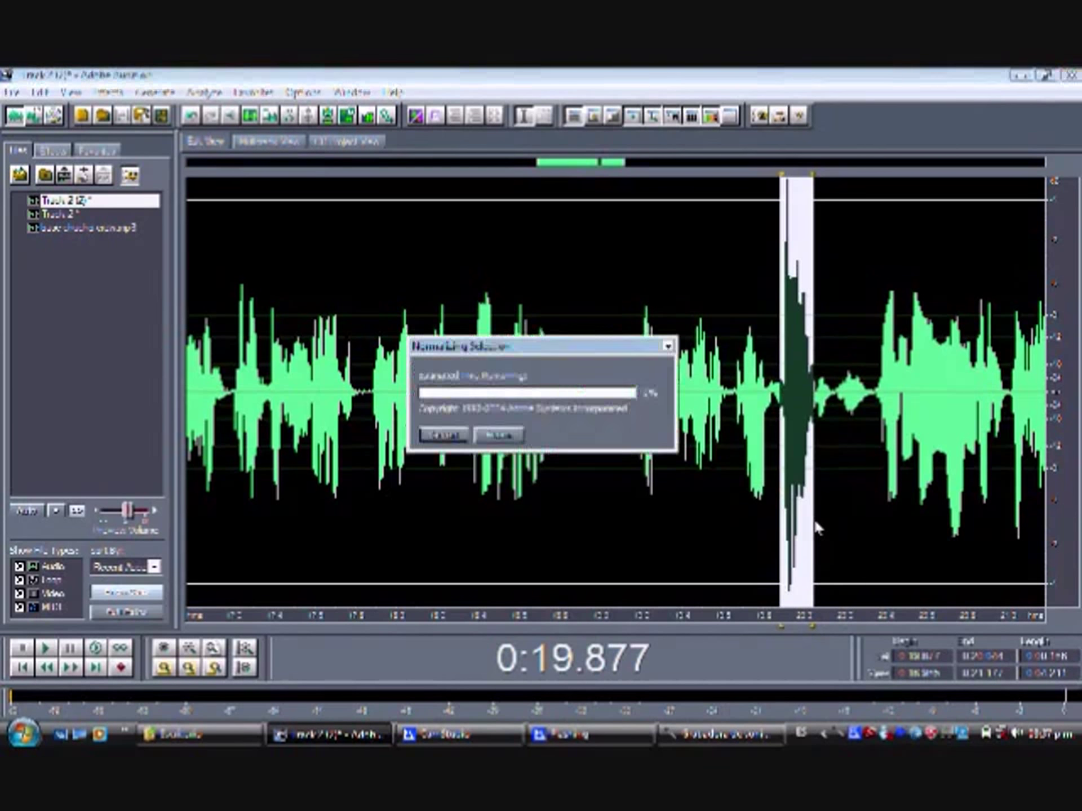
Repeat Normalize section by section on the loud vocal peaks from about 0:20.34 to 0:20.80.
left_click_drag(875, 483, 966, 495)
key("F2")
key("F2")
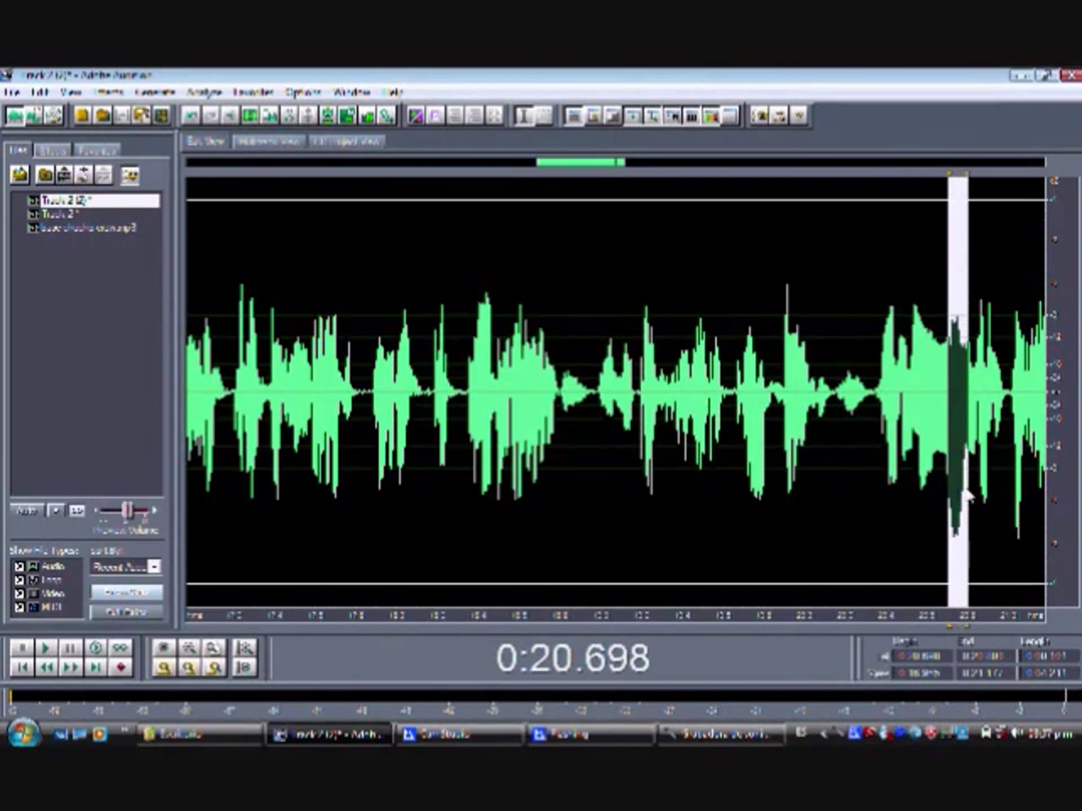
key("F2")
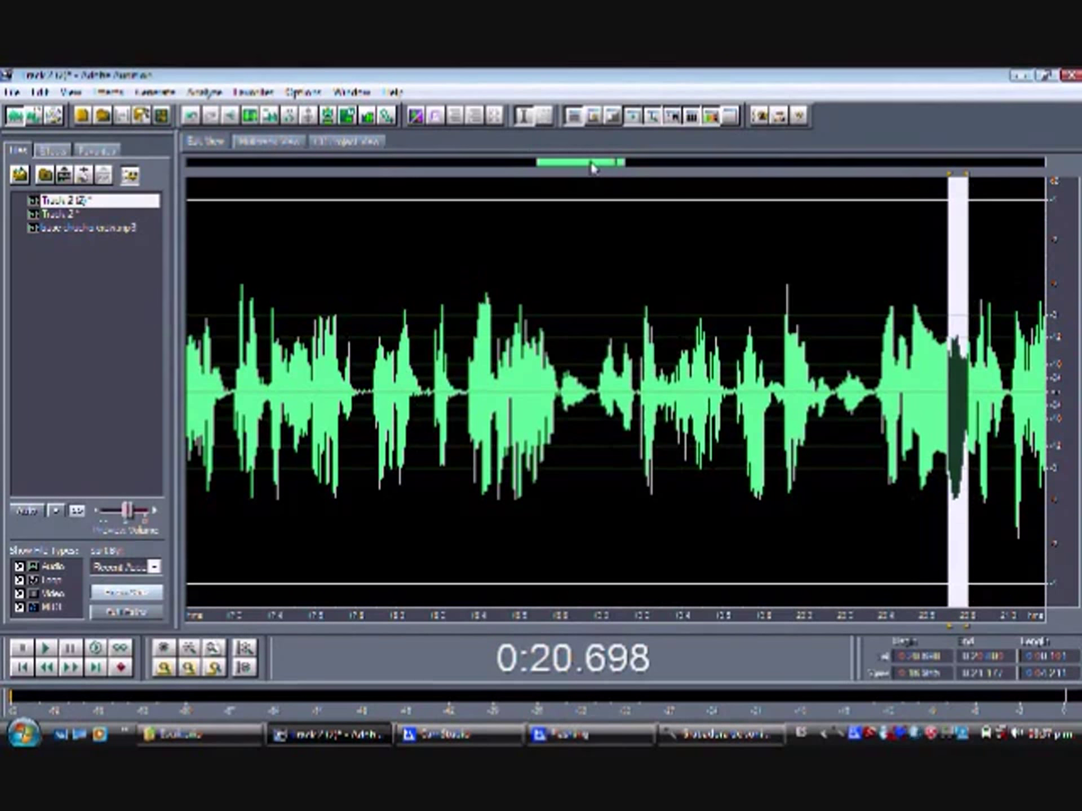
Try to normalize the whole vocal stretch from 0:20.800 to about 0:23.75 in one pass, and undo it.
left_click_drag(593, 168, 644, 186)
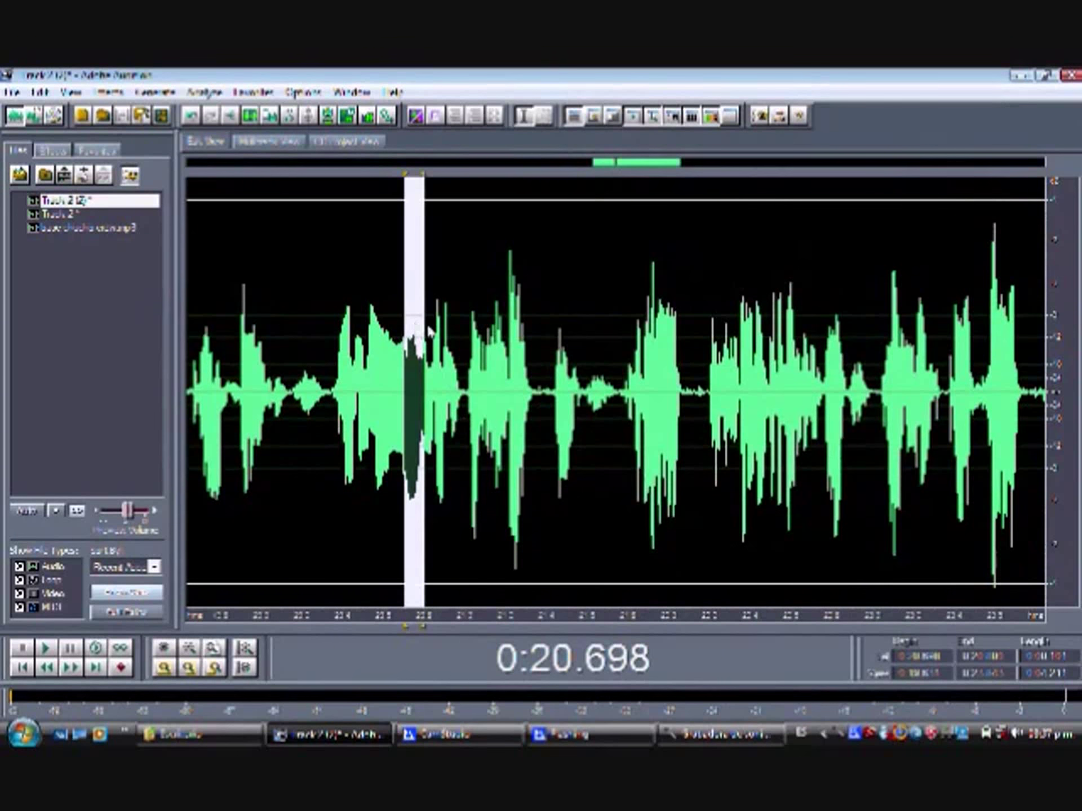
left_click_drag(425, 333, 1027, 558)
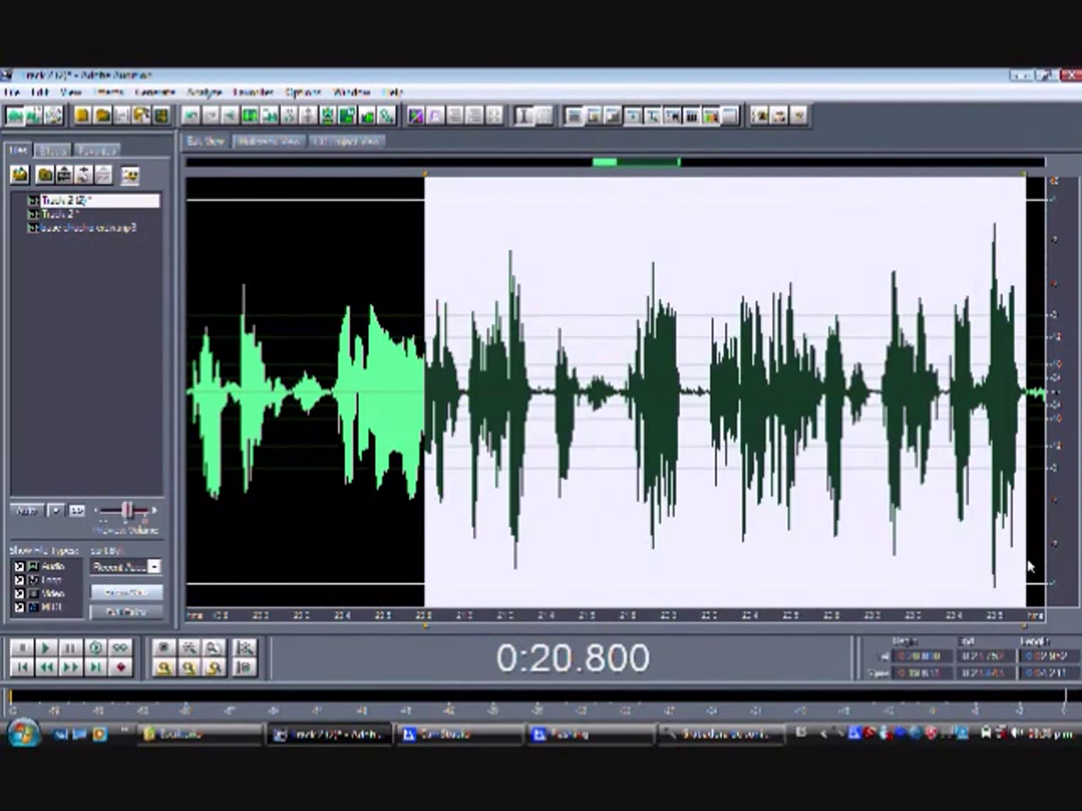
key("F2")
left_click(358, 401)
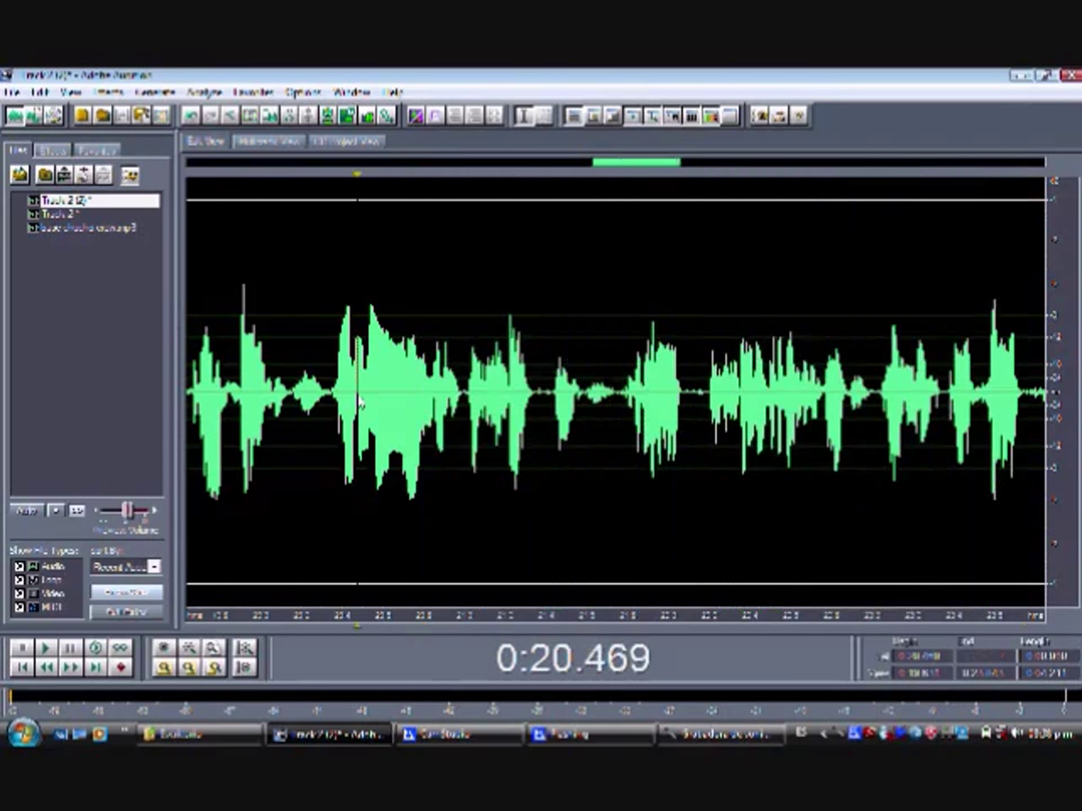
key("ctrl+z")
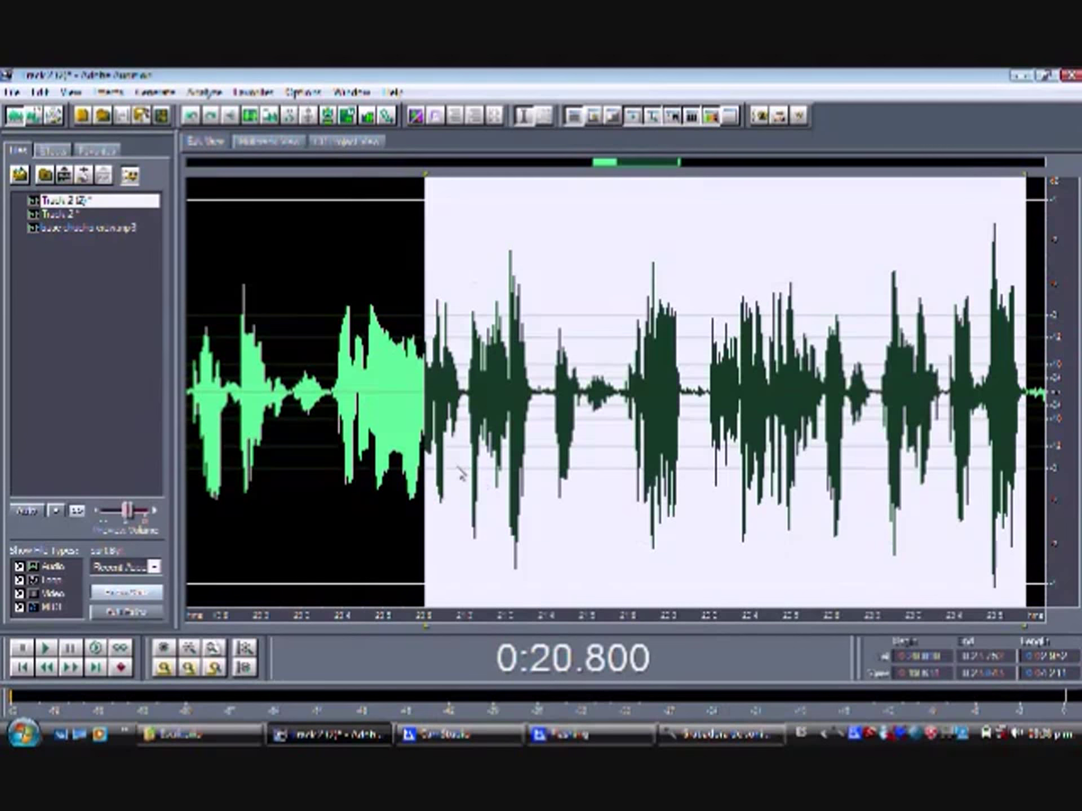
Repeat Normalize section by section on the loud vocal peaks from 0:21.000 to about 0:22.085, and clear the selection.
left_click_drag(467, 510, 483, 514)
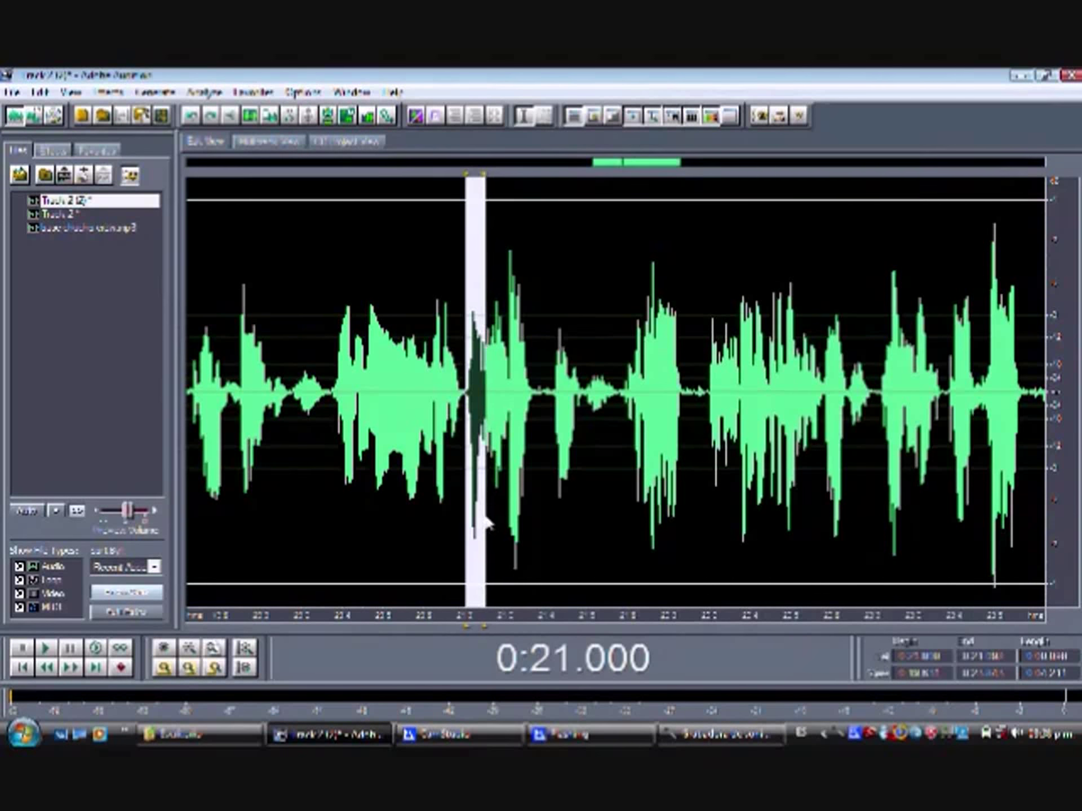
key("F2")
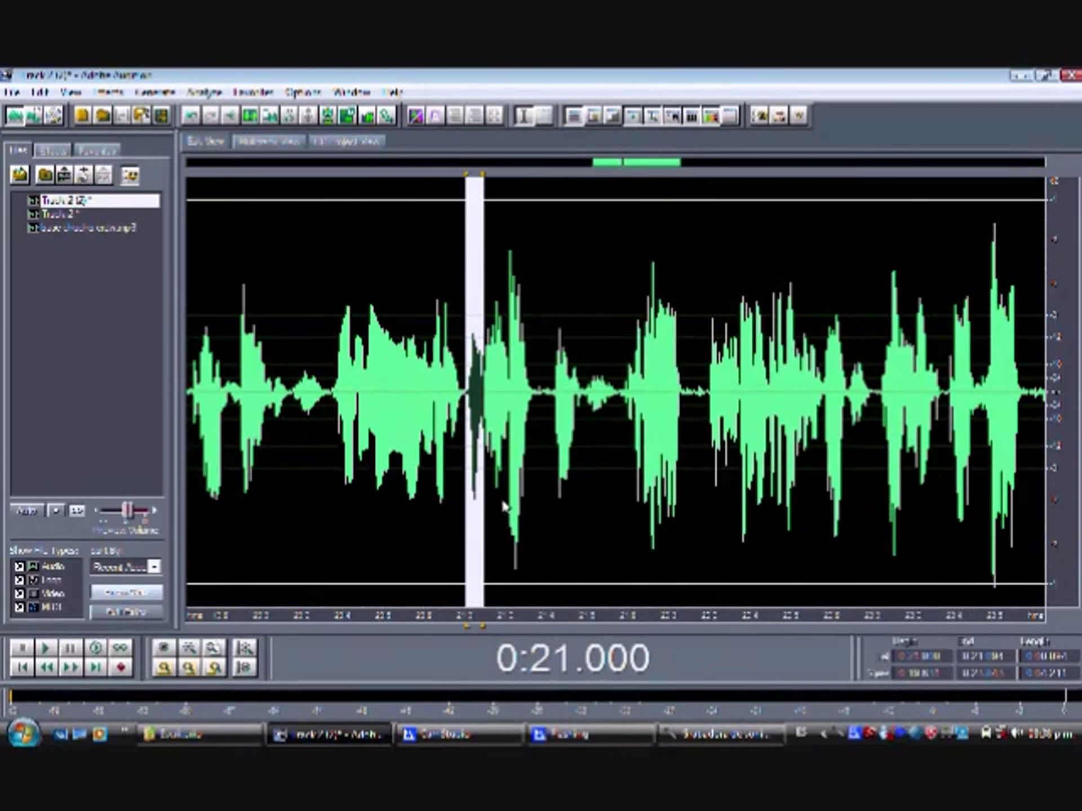
left_click_drag(506, 507, 687, 506)
key("F2")
key("F2")
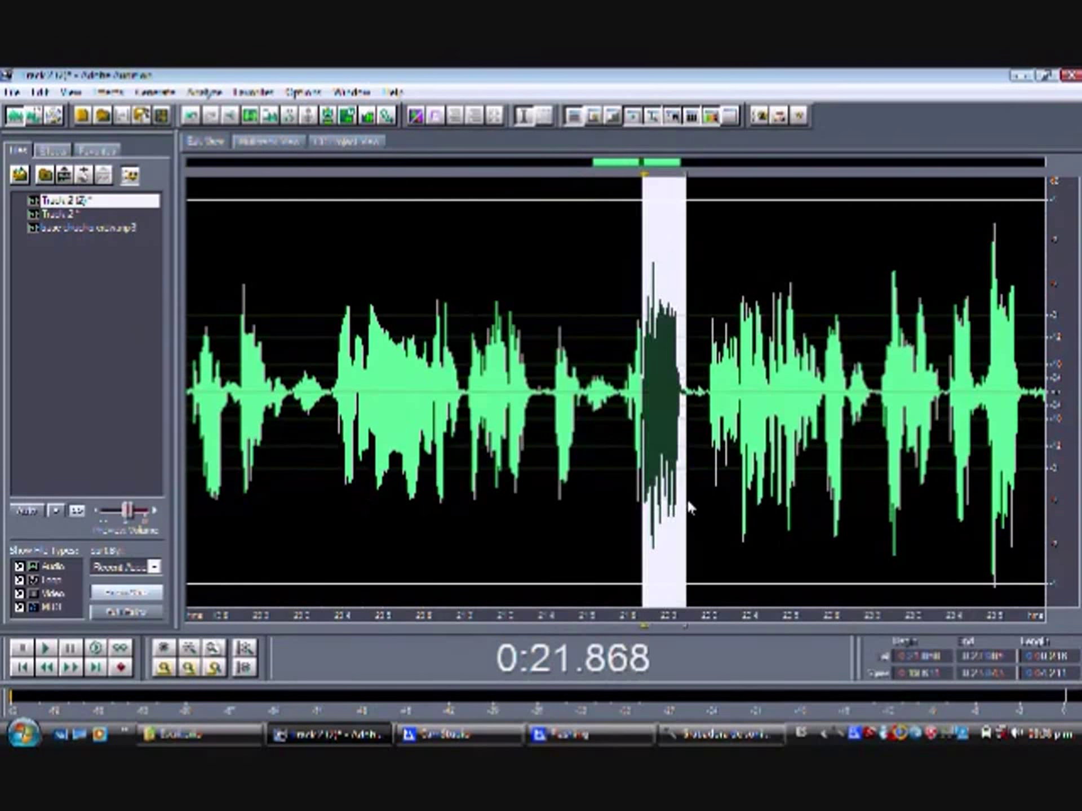
key("F2")
left_click(373, 391)
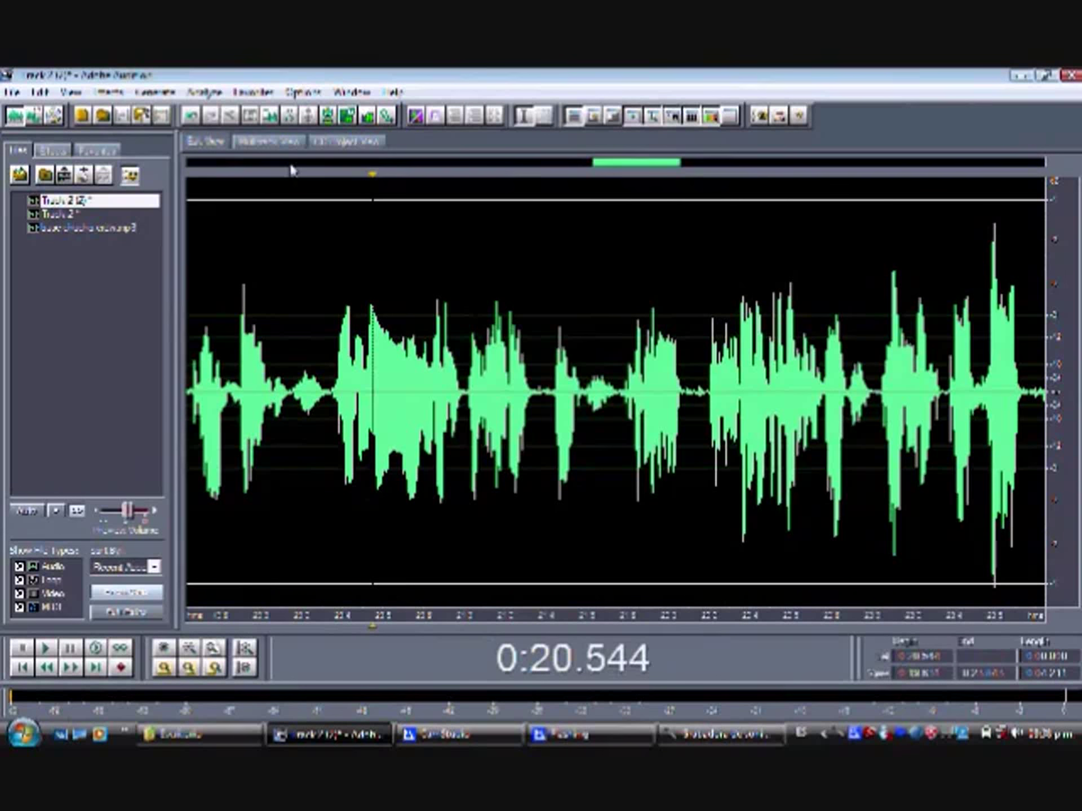
Reopen the Track 2 vocal clip from the multitrack session, select 0:15.240 to about 0:22.289 and open the Normalize settings for it.
left_click(269, 141)
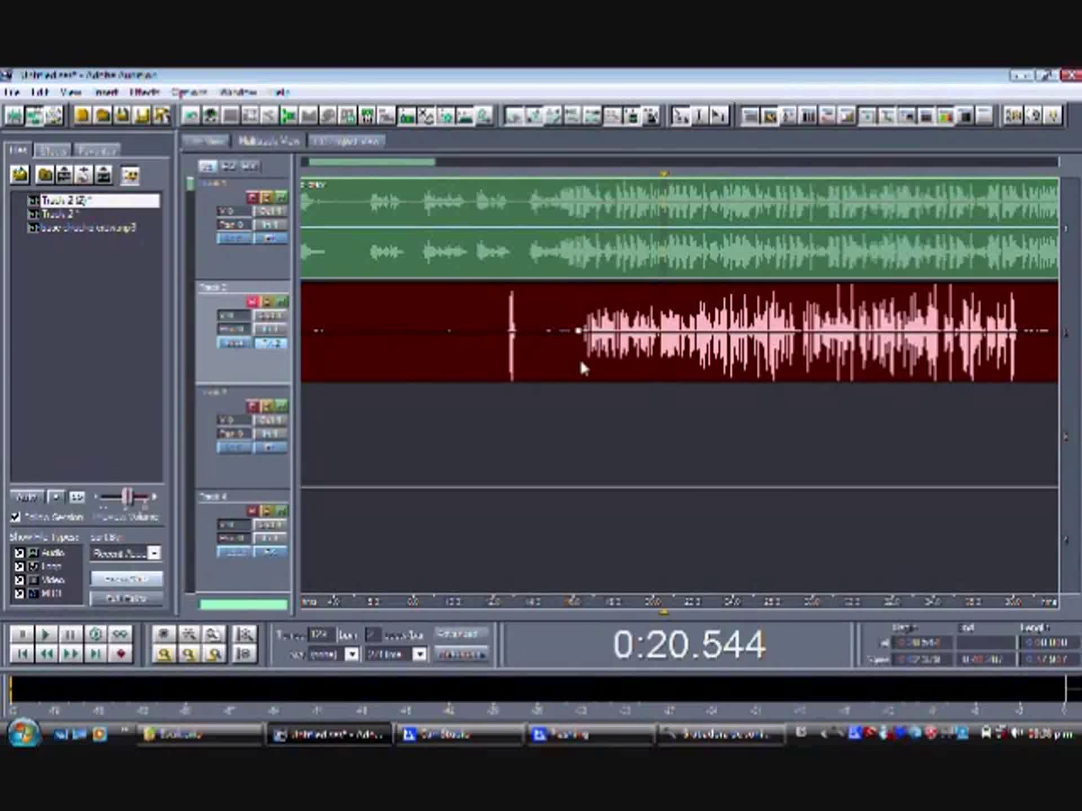
double_click(561, 338)
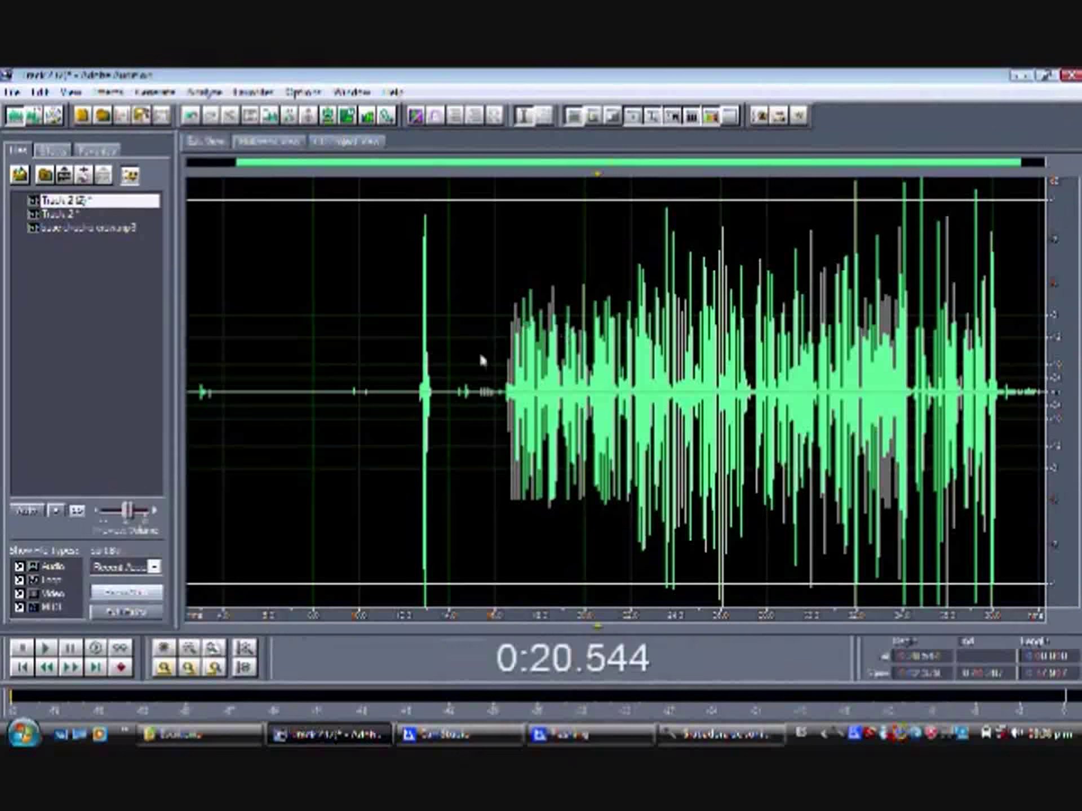
left_click_drag(478, 378, 640, 448)
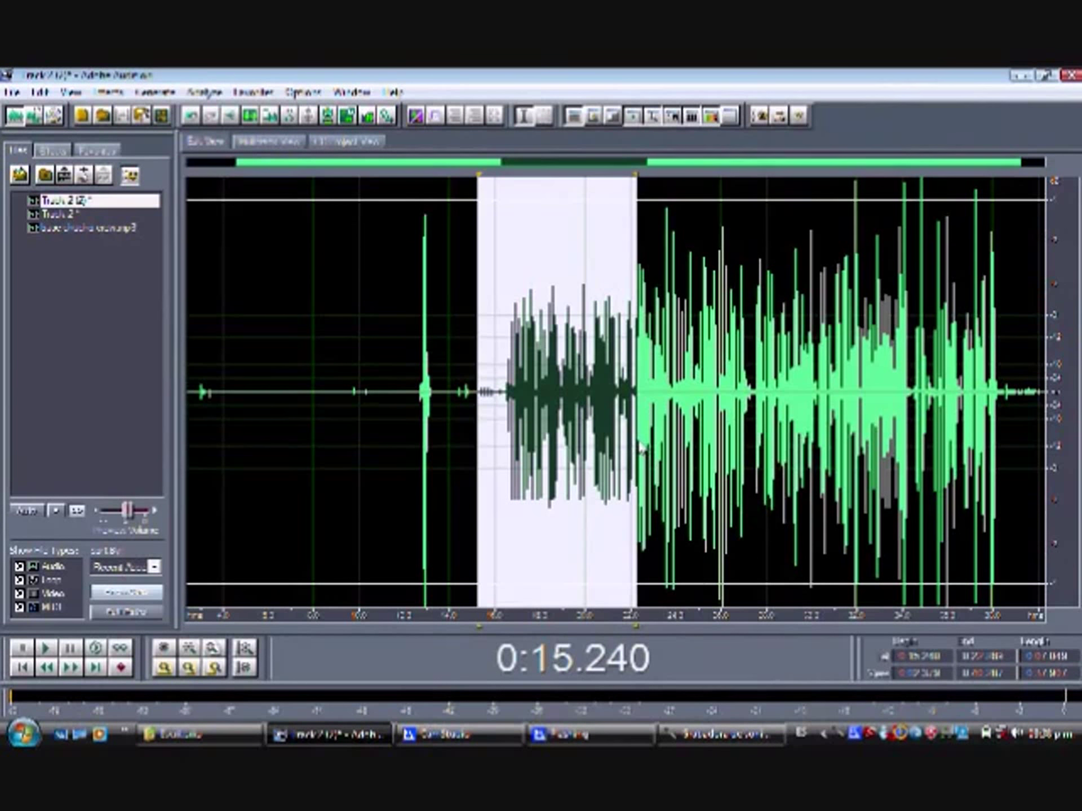
key("F2")
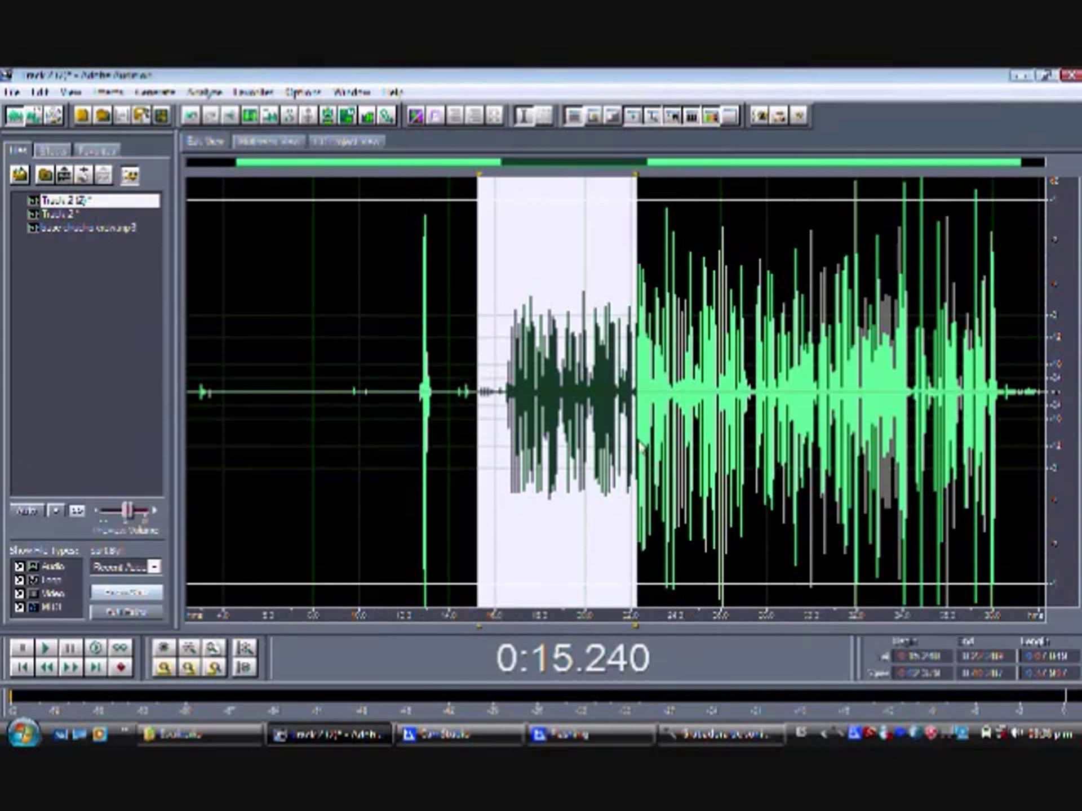
key("F2")
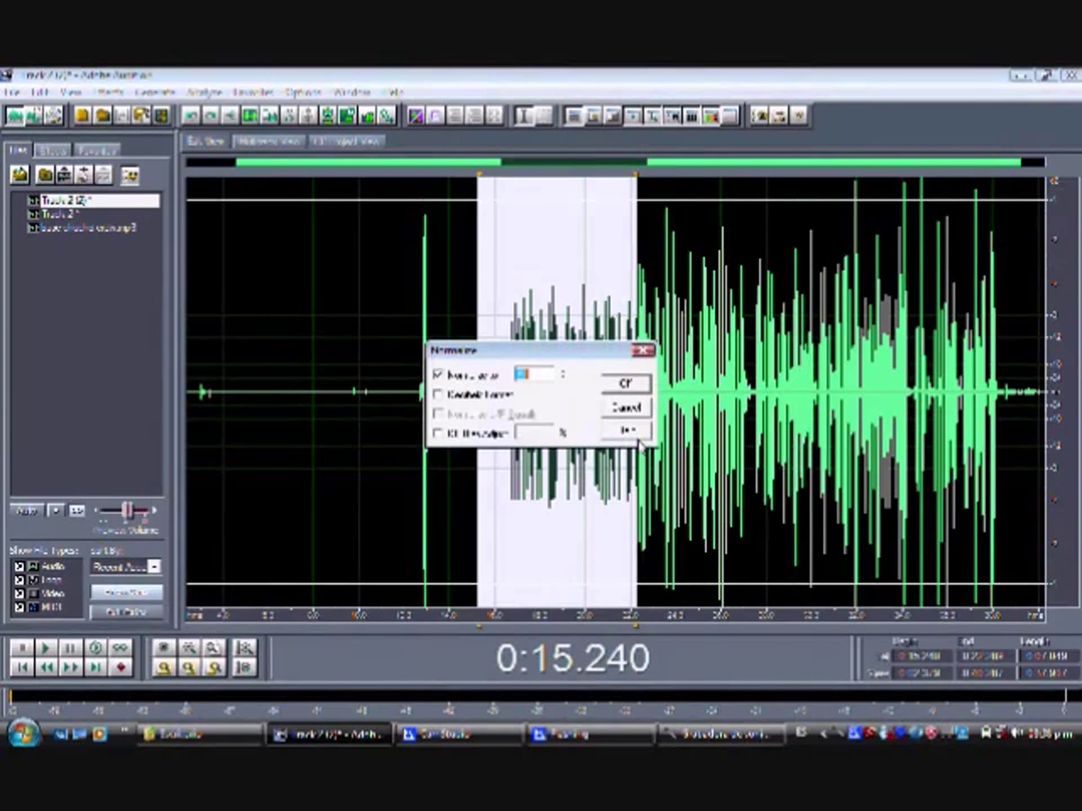